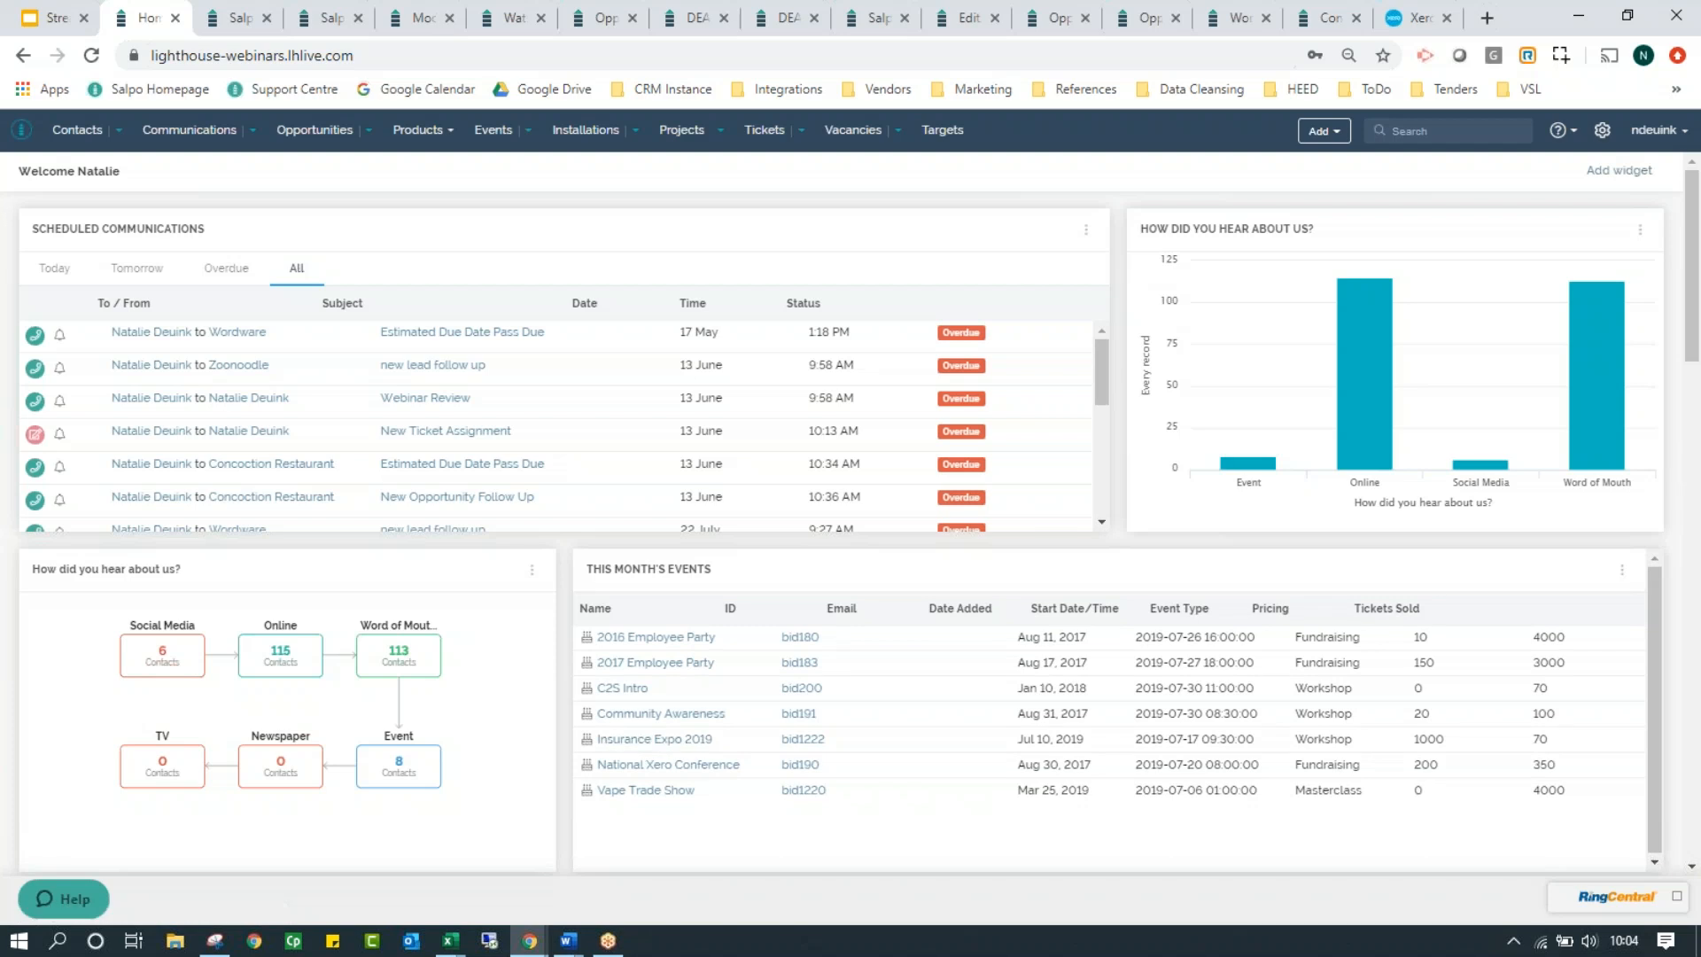
Show the Product types settings for Water Coolers and quit Skype running in the background.
click(234, 22)
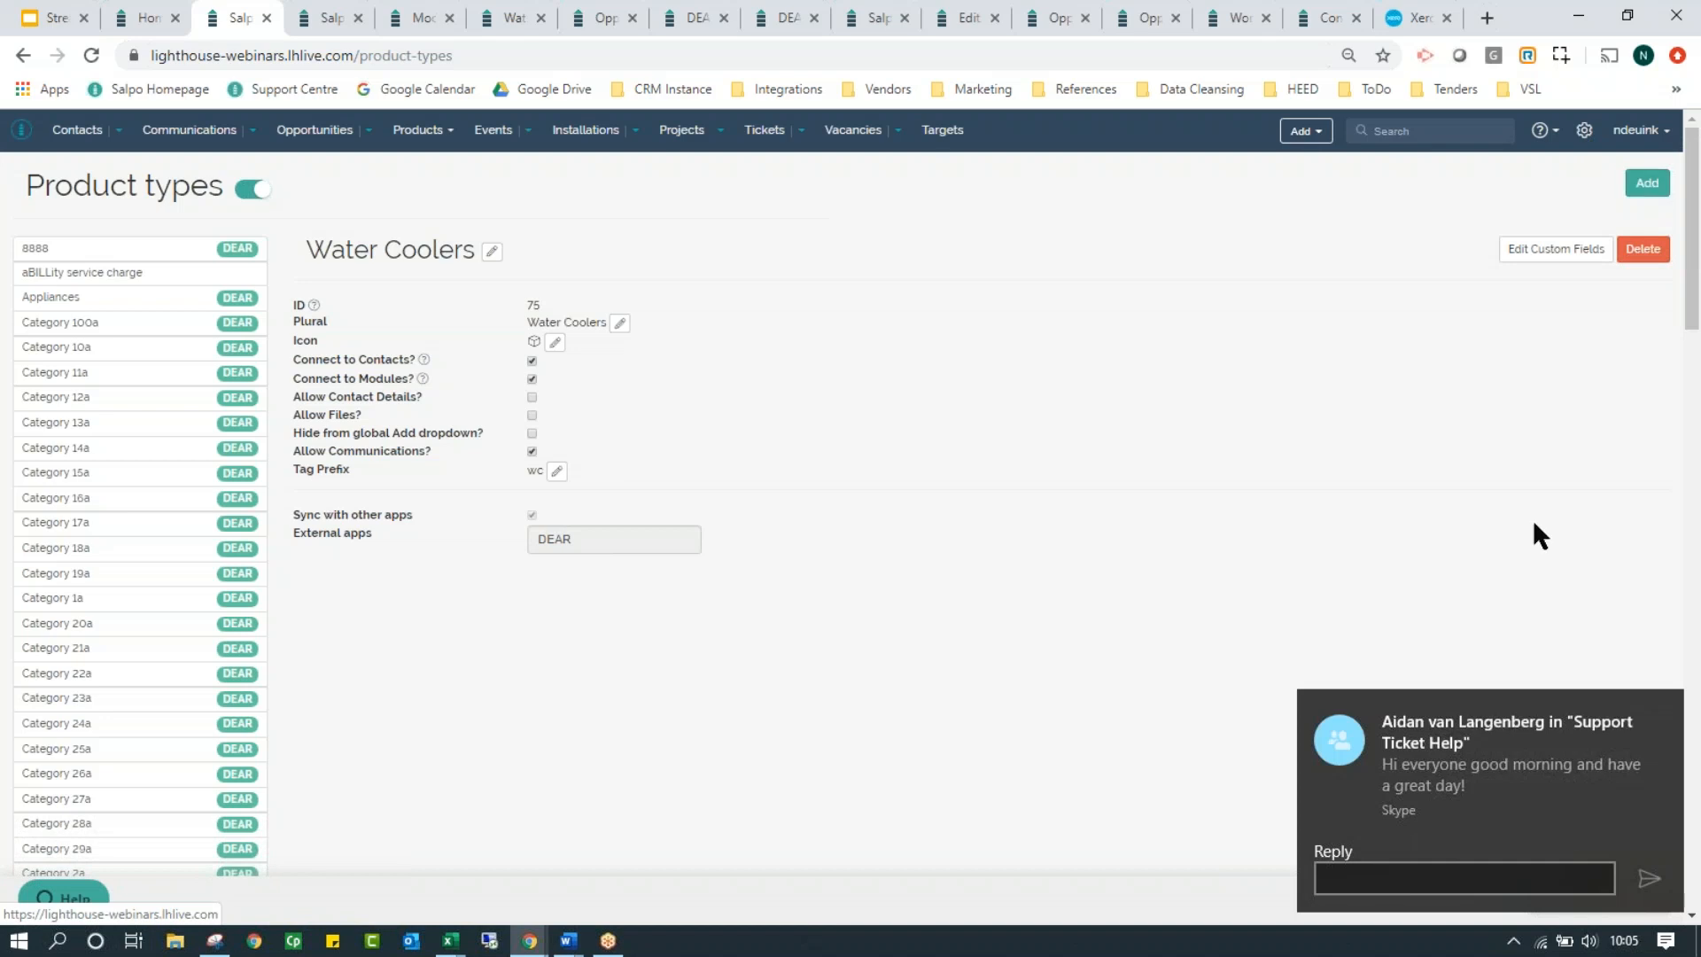
click(1513, 942)
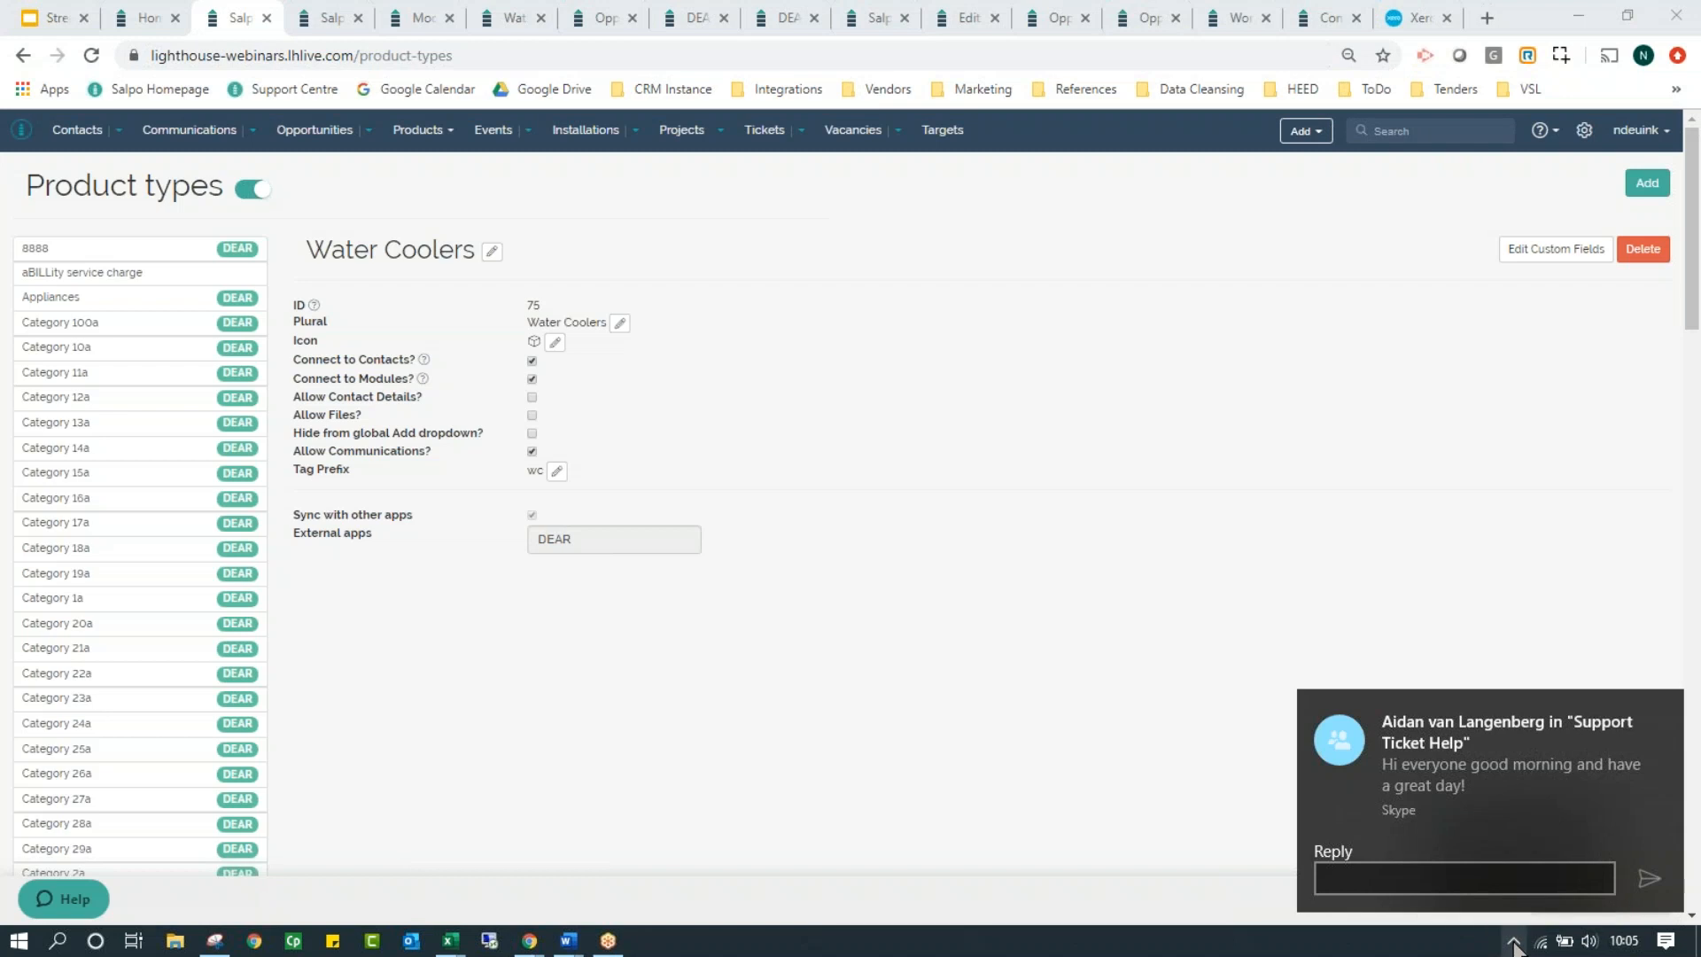
click(1512, 945)
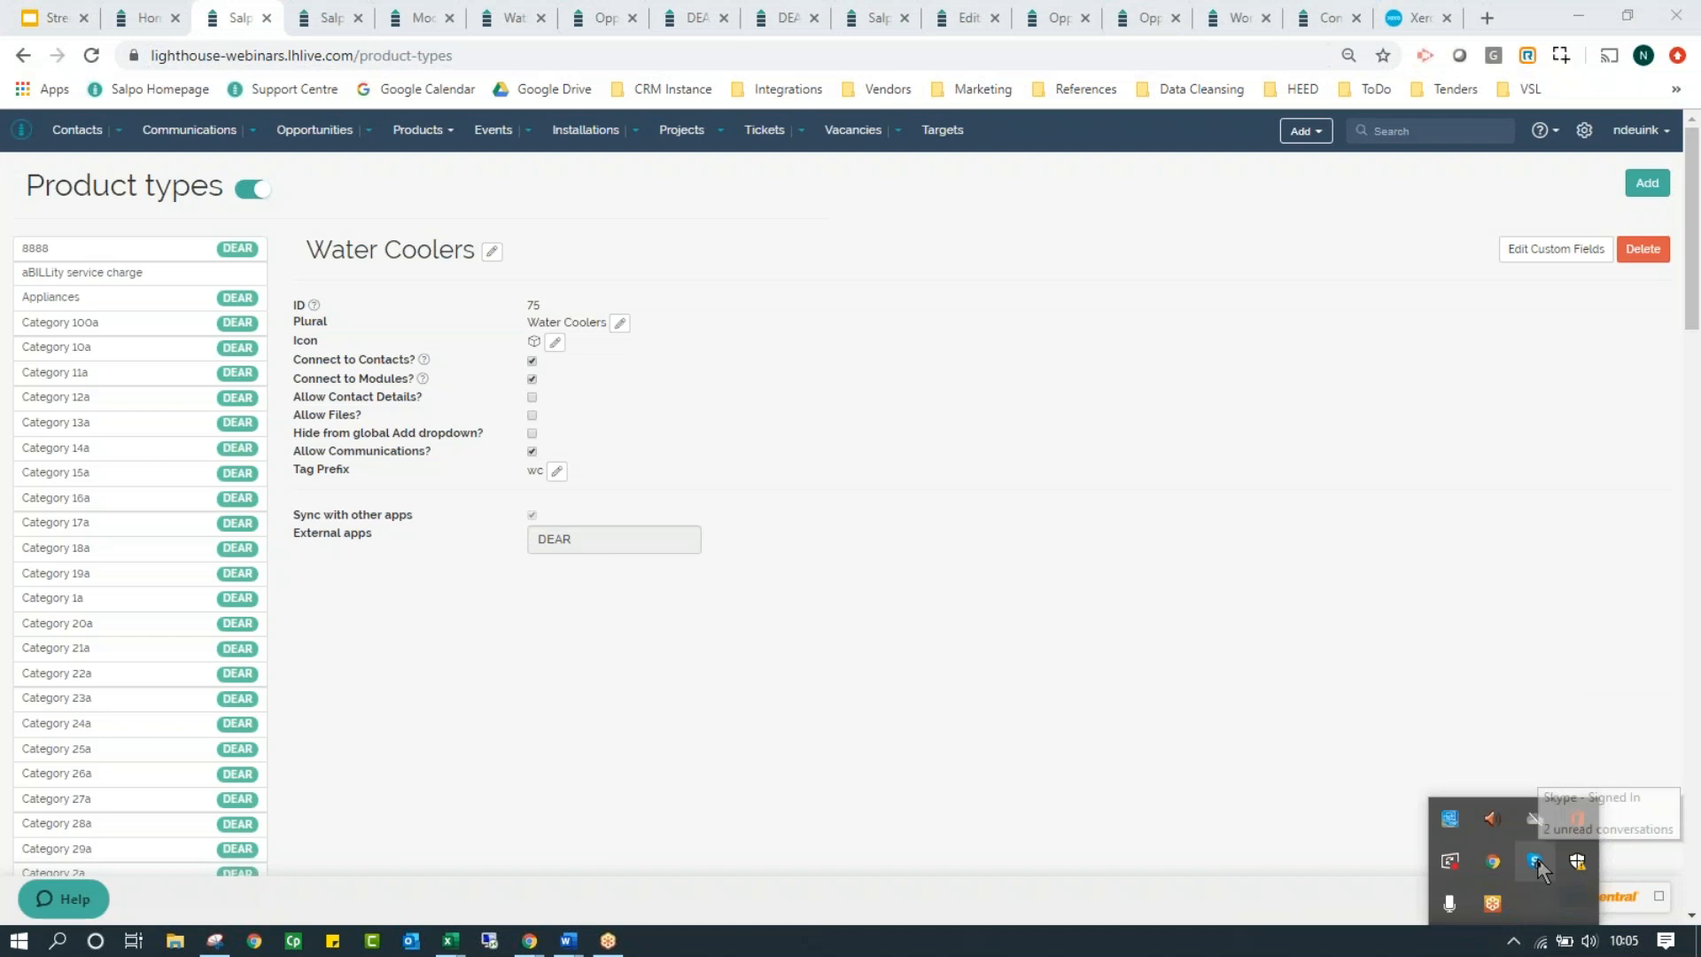
right_click(1538, 866)
click(1522, 849)
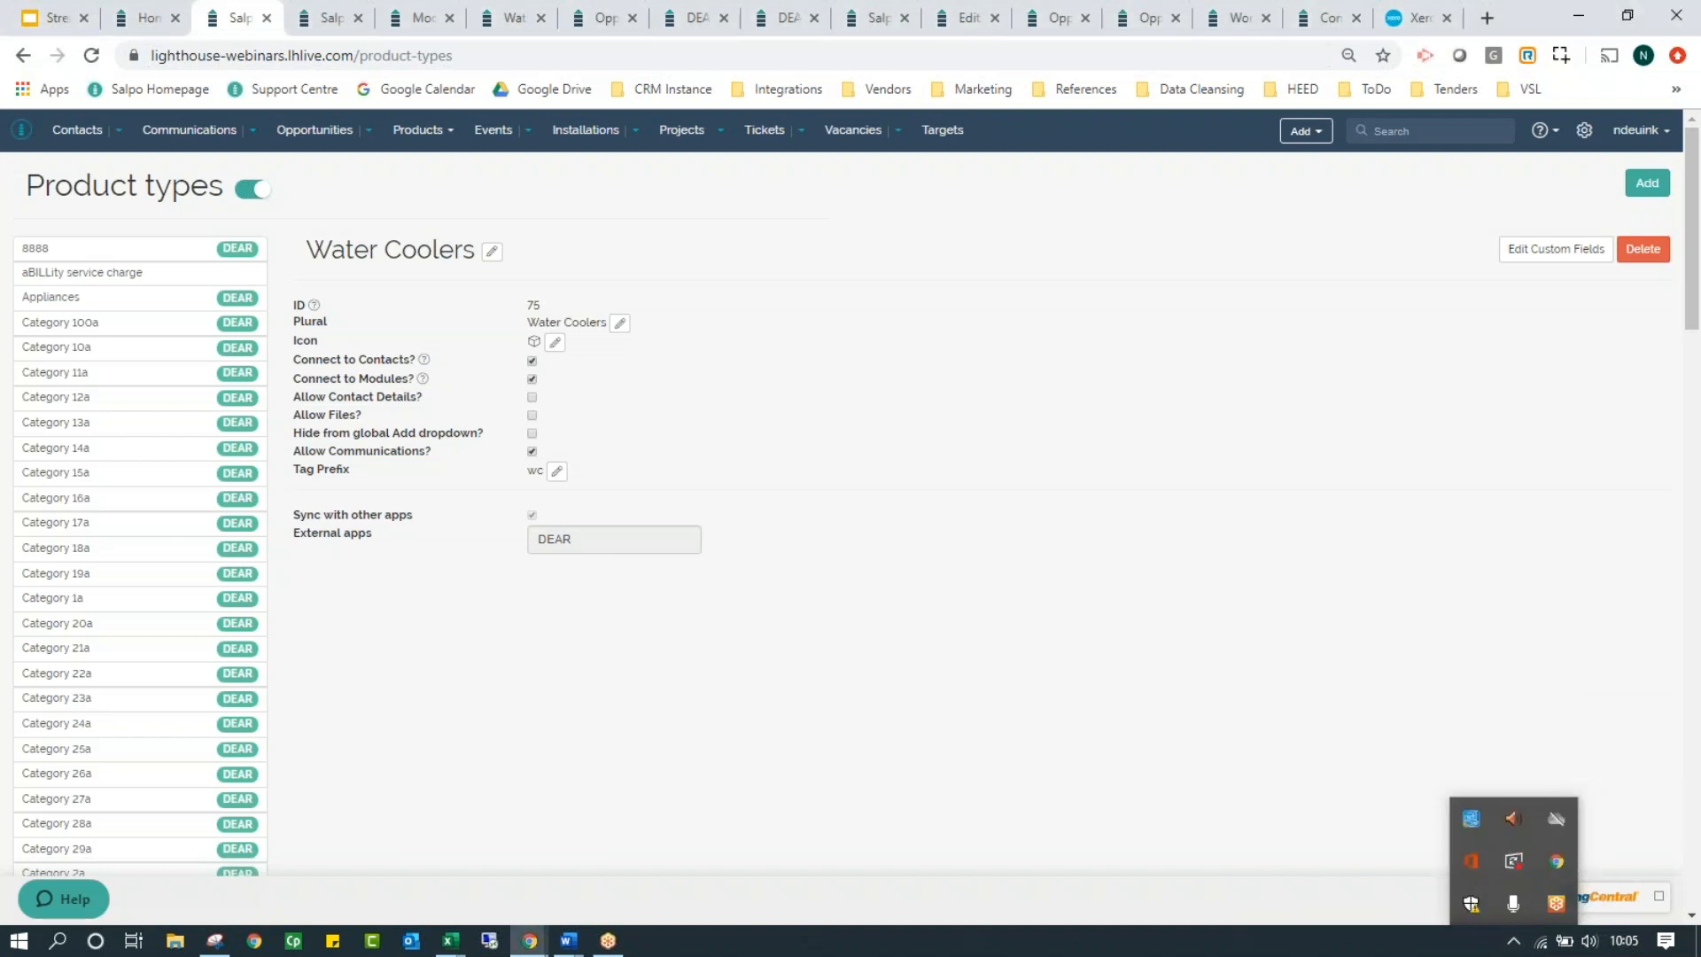
key(Escape)
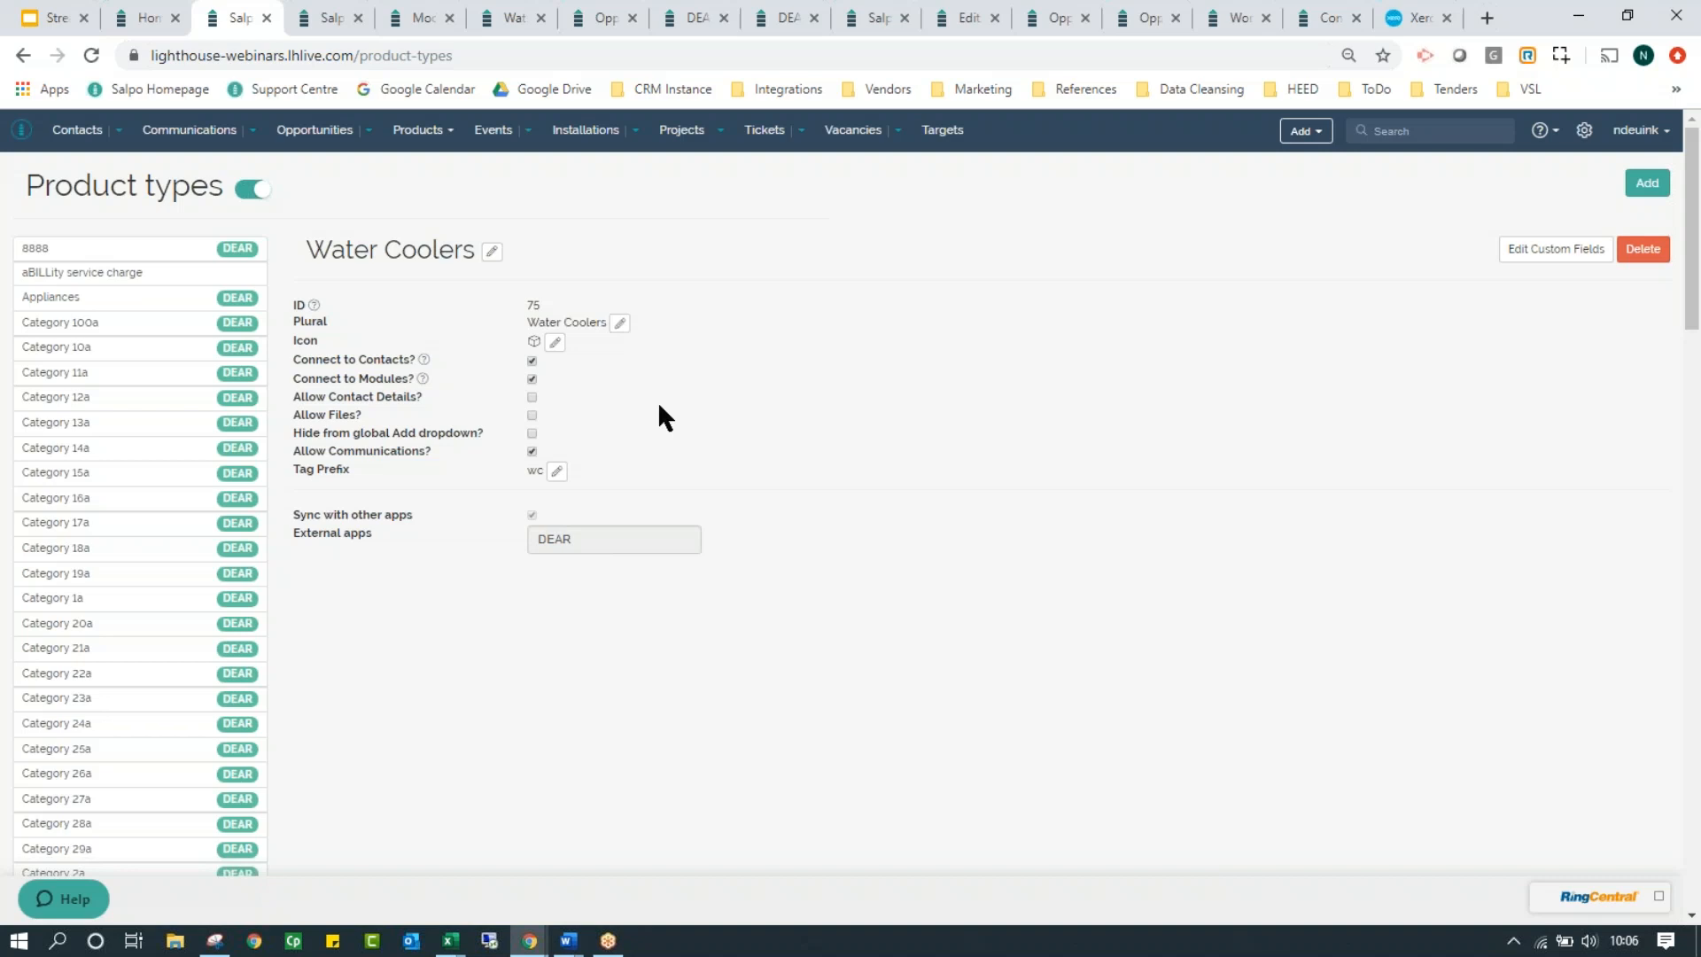
View the aBILLity Products custom fields and the extra product detail fields available for the Model E Water Cooler (White).
click(319, 20)
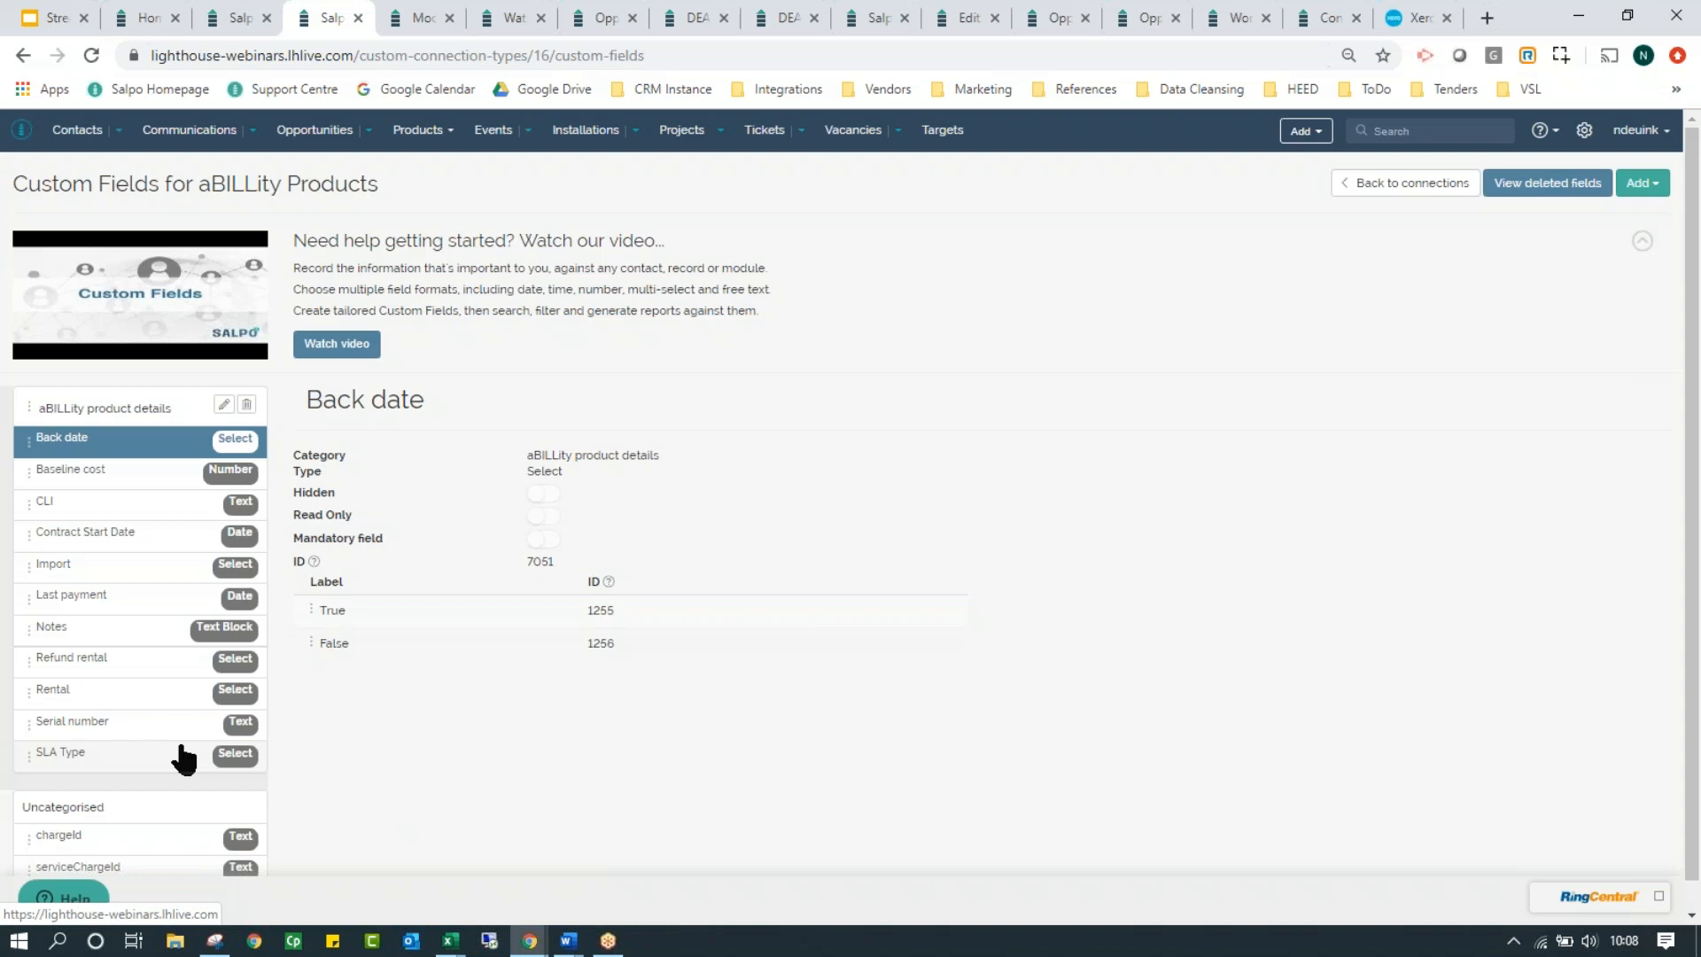
click(420, 21)
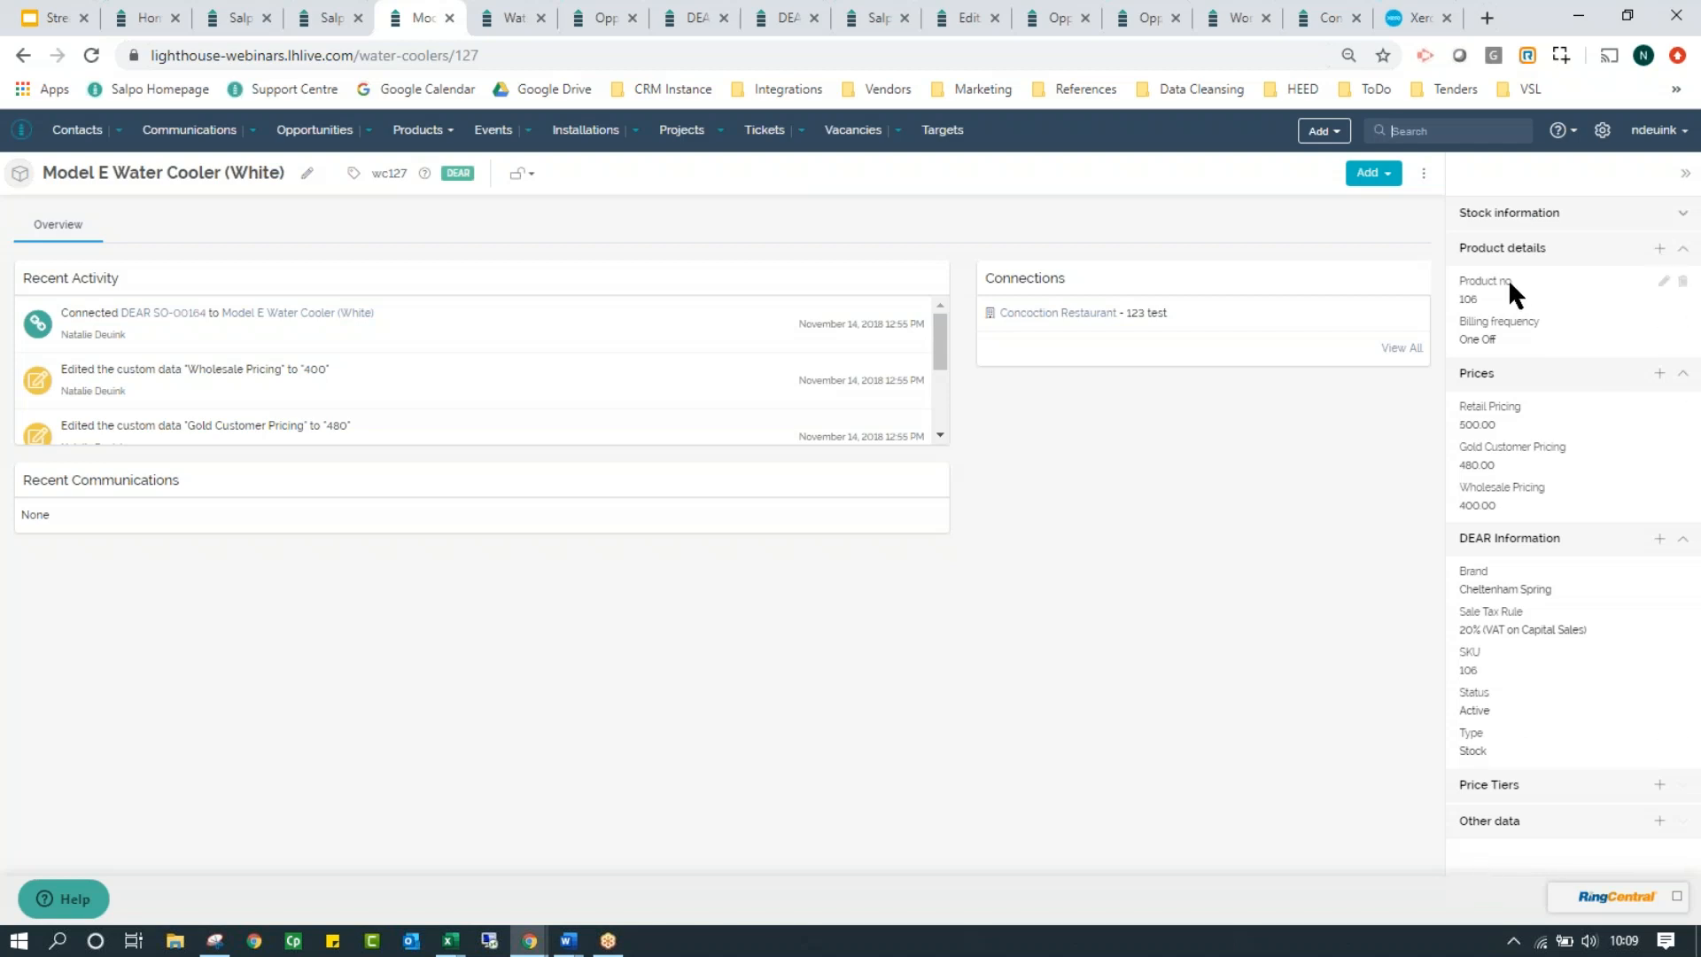
click(1660, 251)
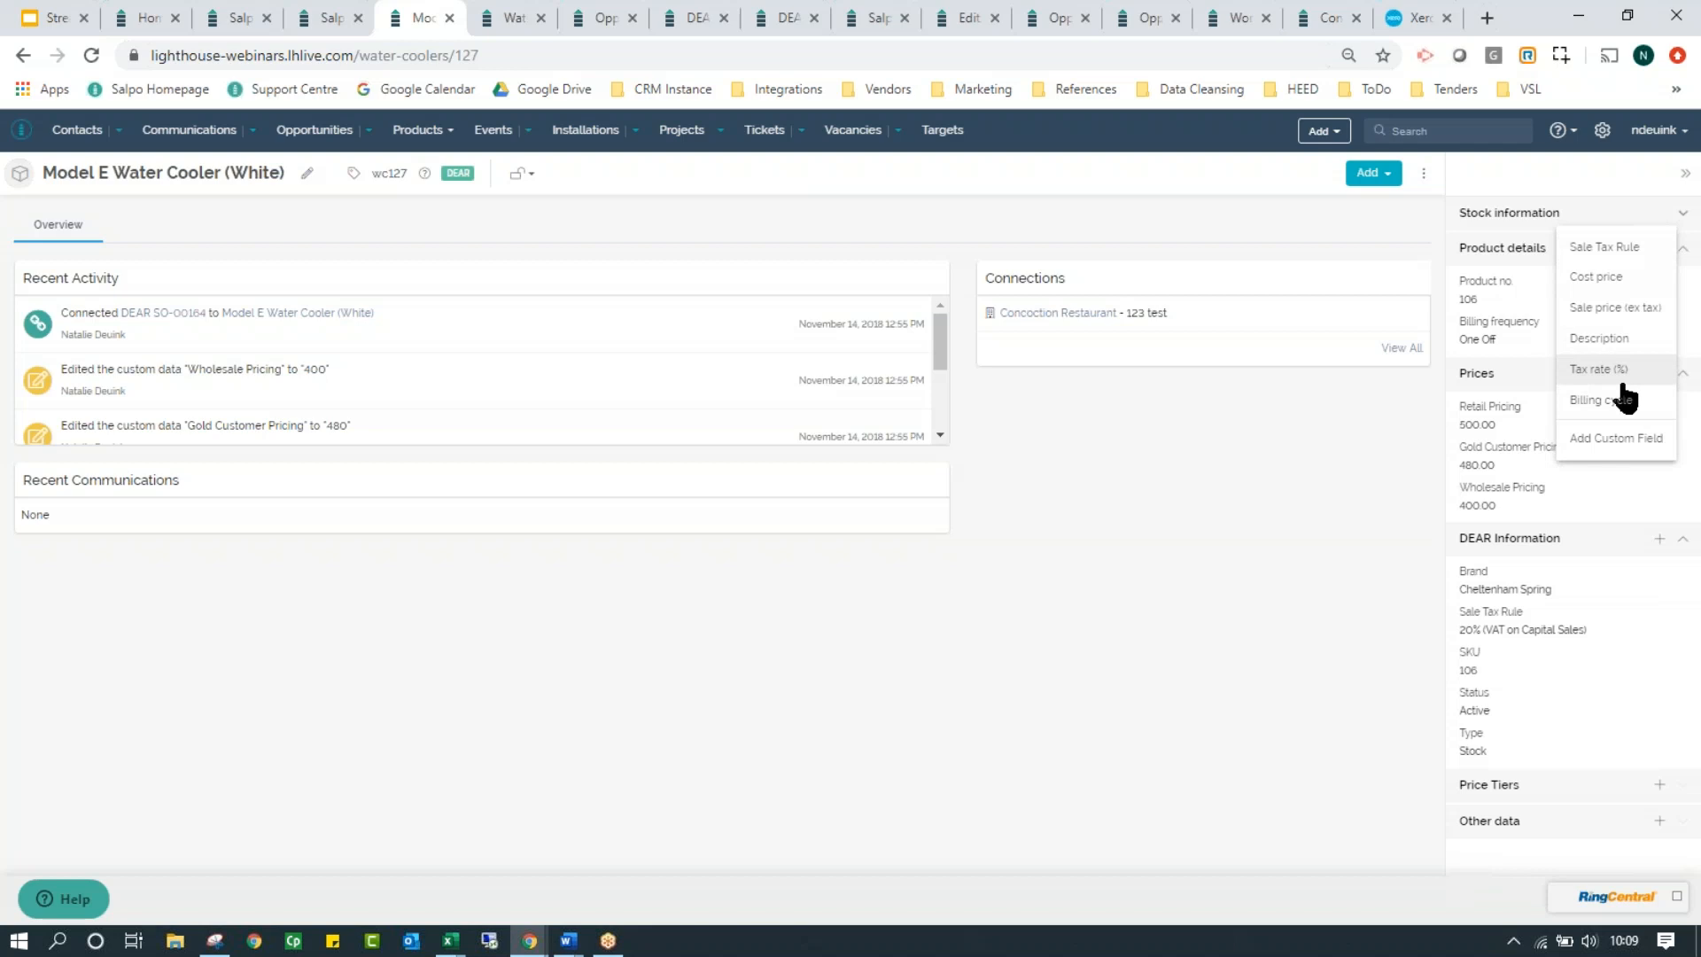
click(1386, 495)
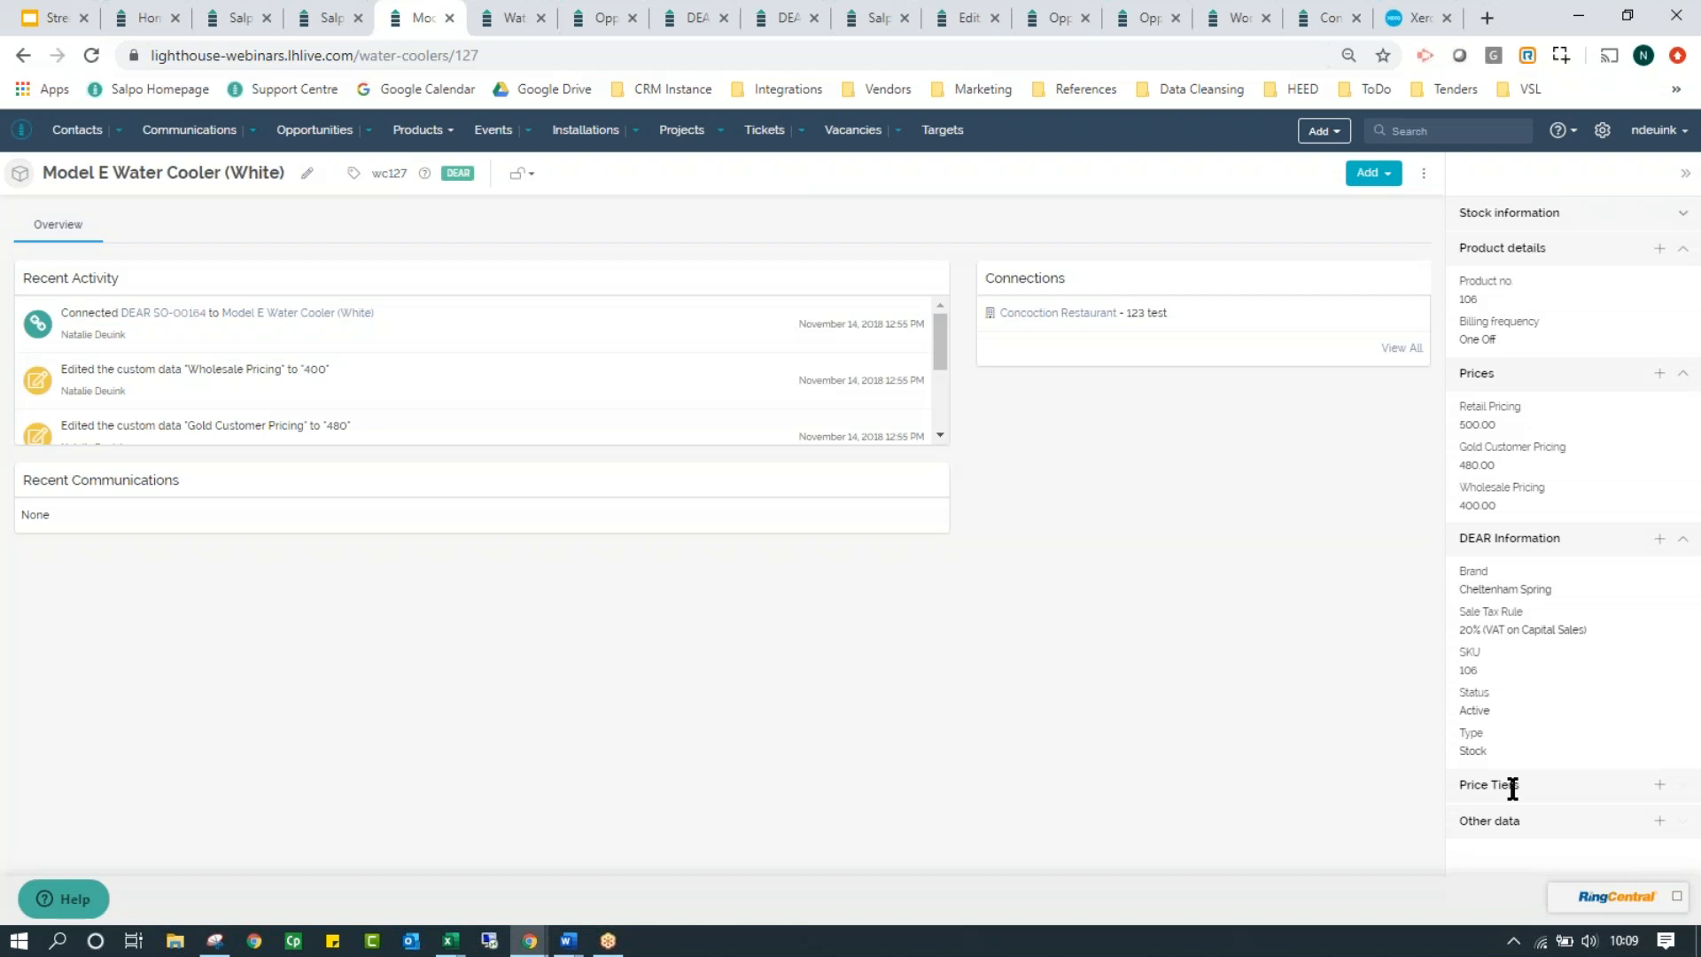
Examine which connections and product fields, including the DEAR Information fields, can be used to filter the Water Coolers list.
click(505, 20)
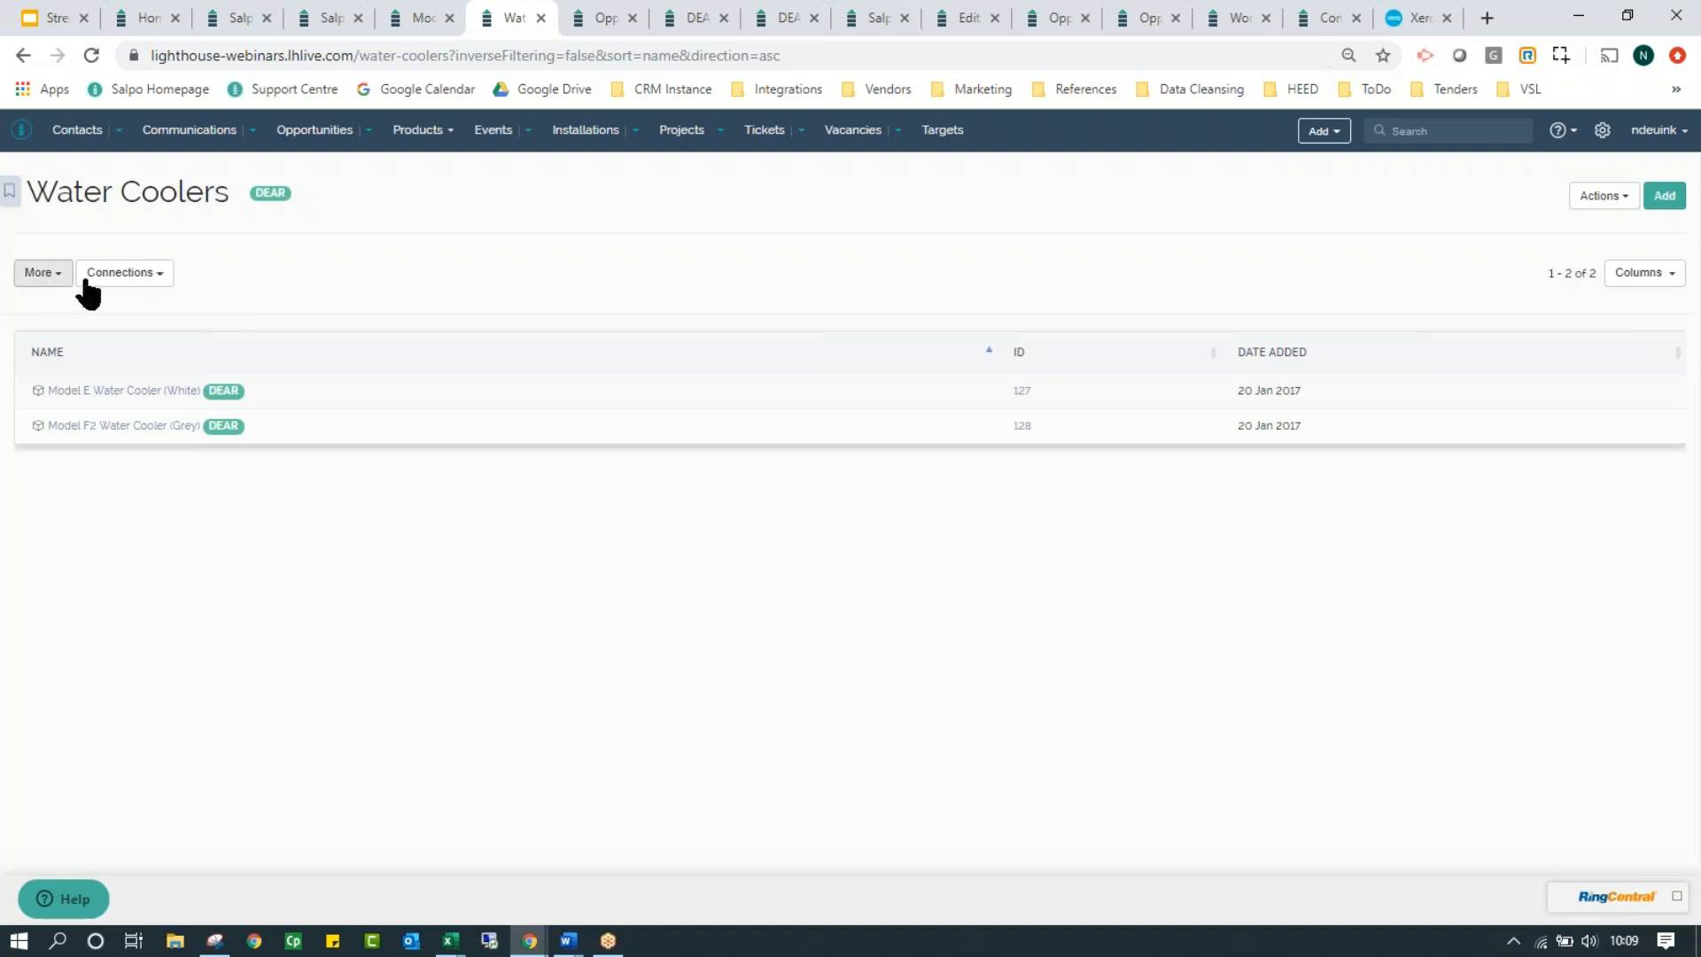
click(117, 276)
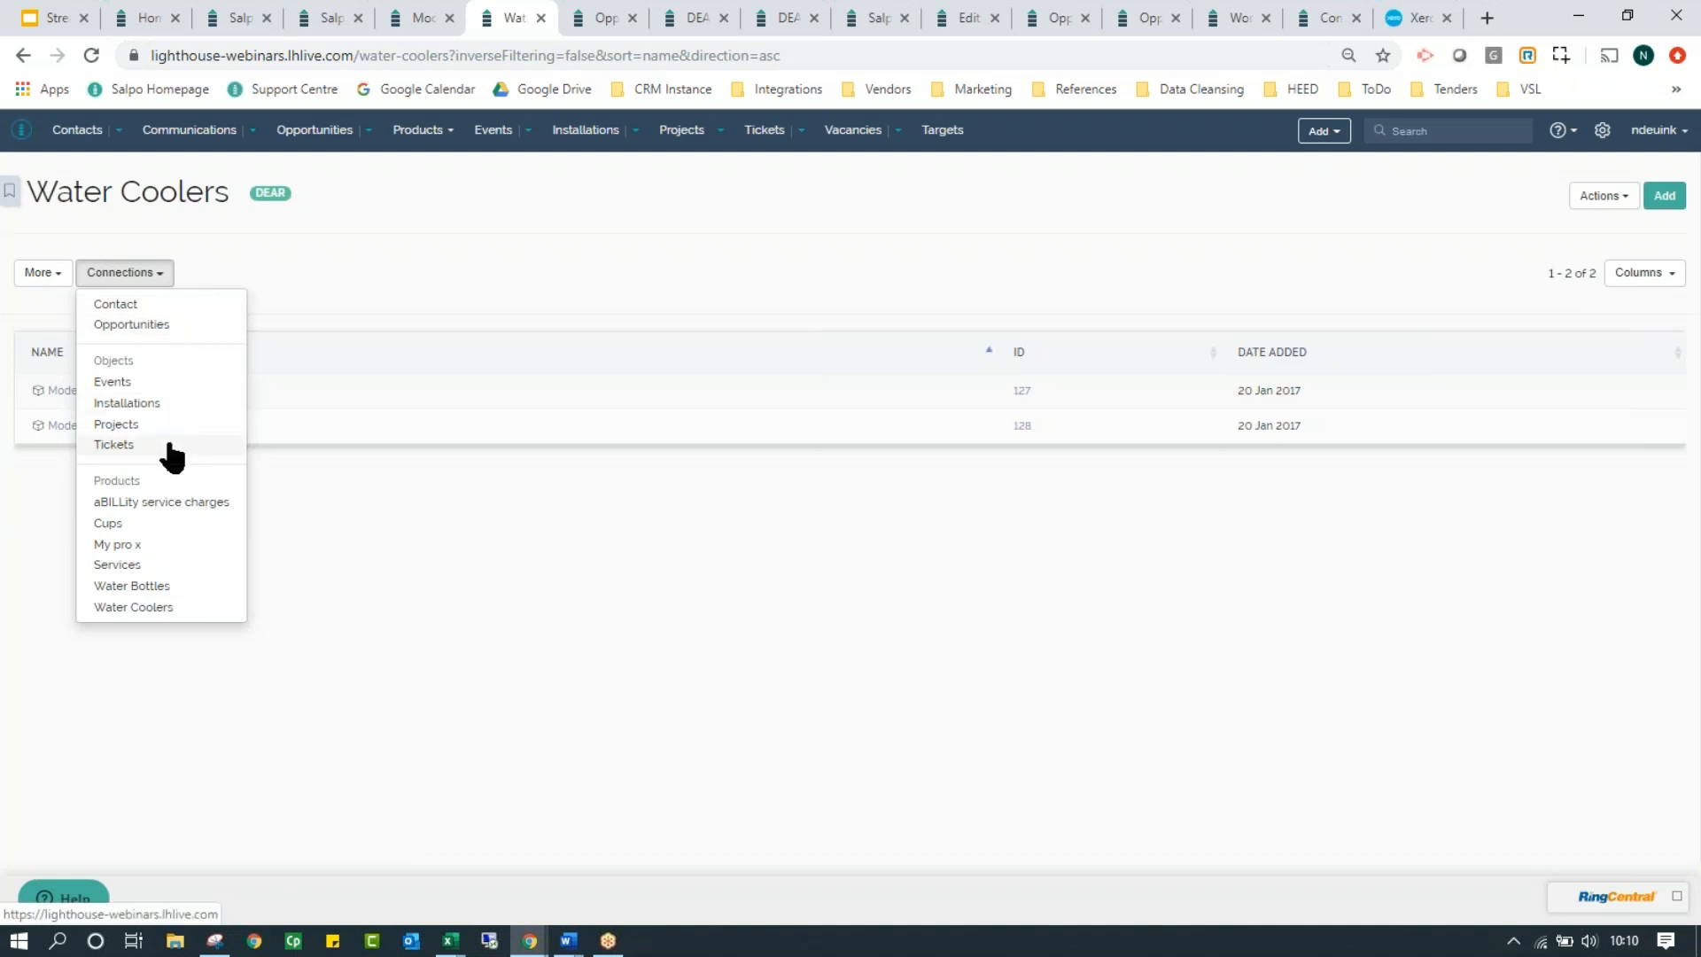
click(417, 266)
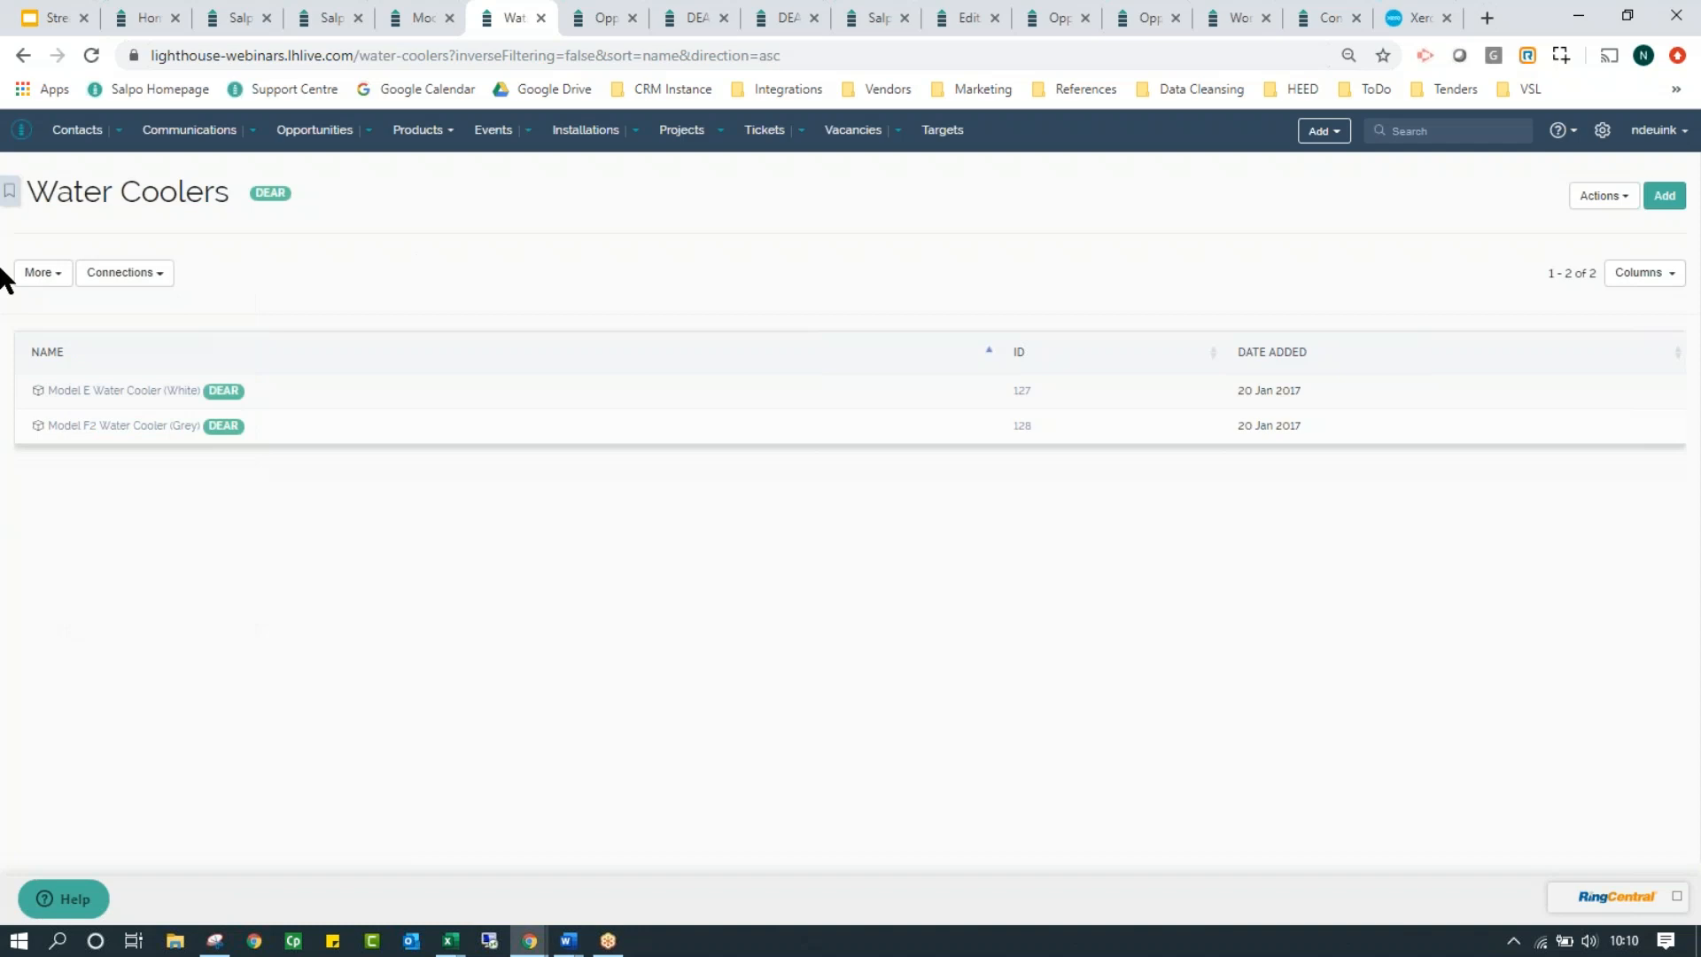
click(53, 274)
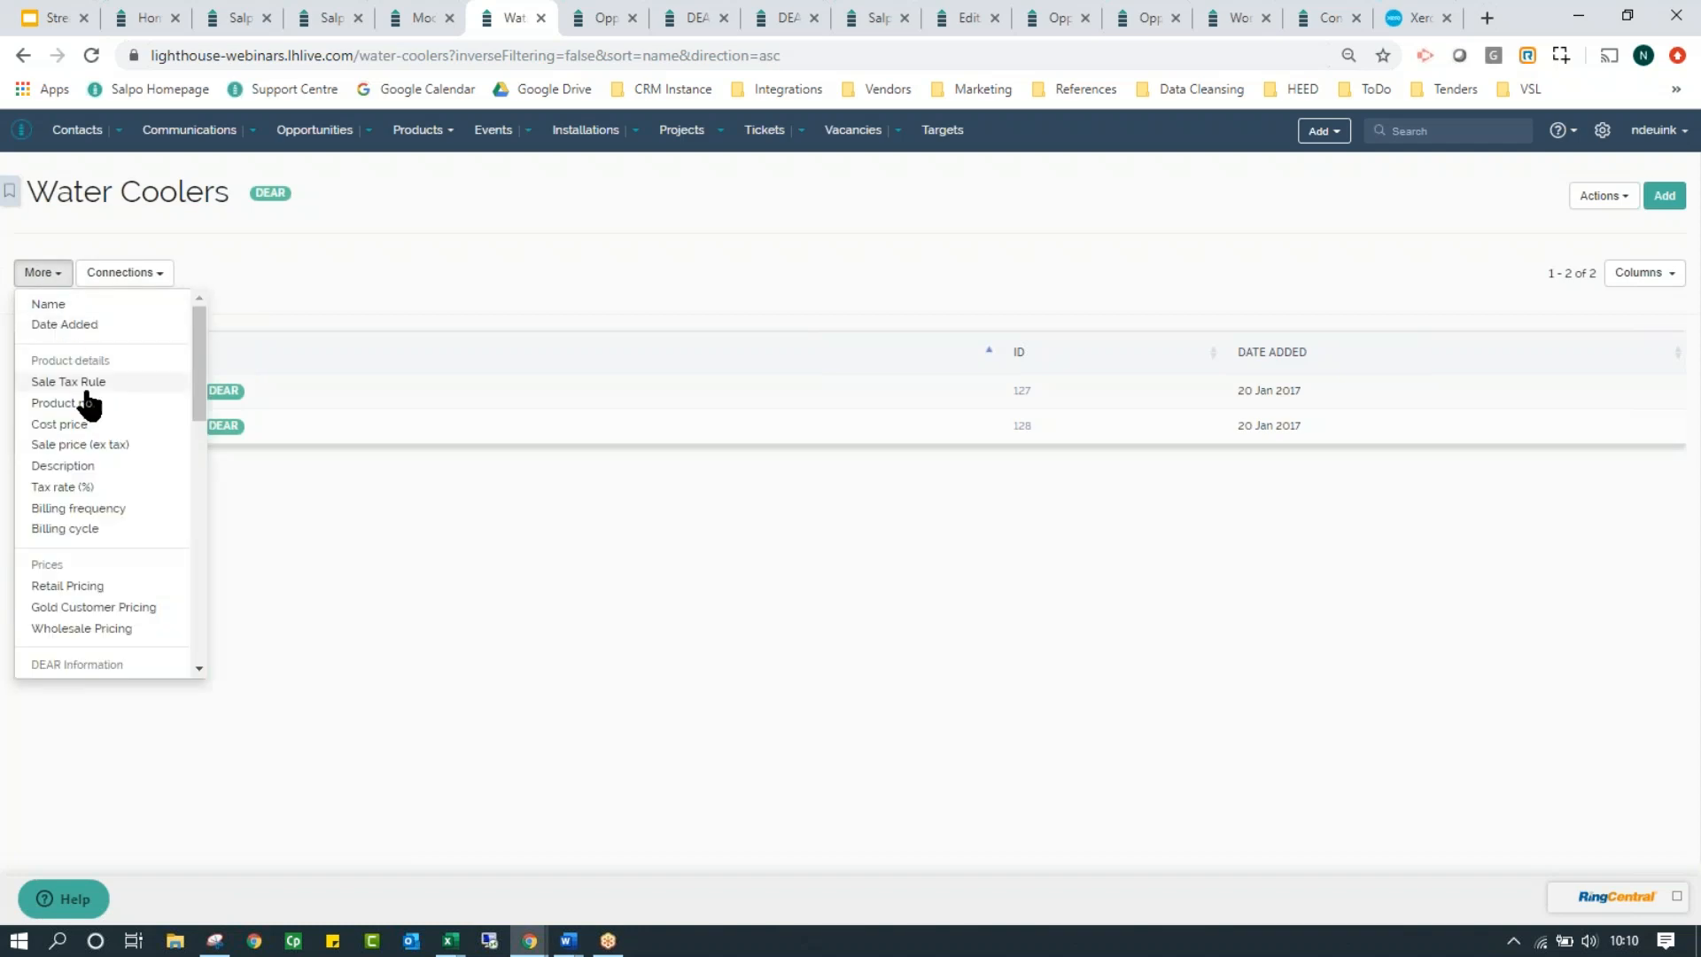
scroll(86, 567, down, 2)
scroll(86, 568, down, 3)
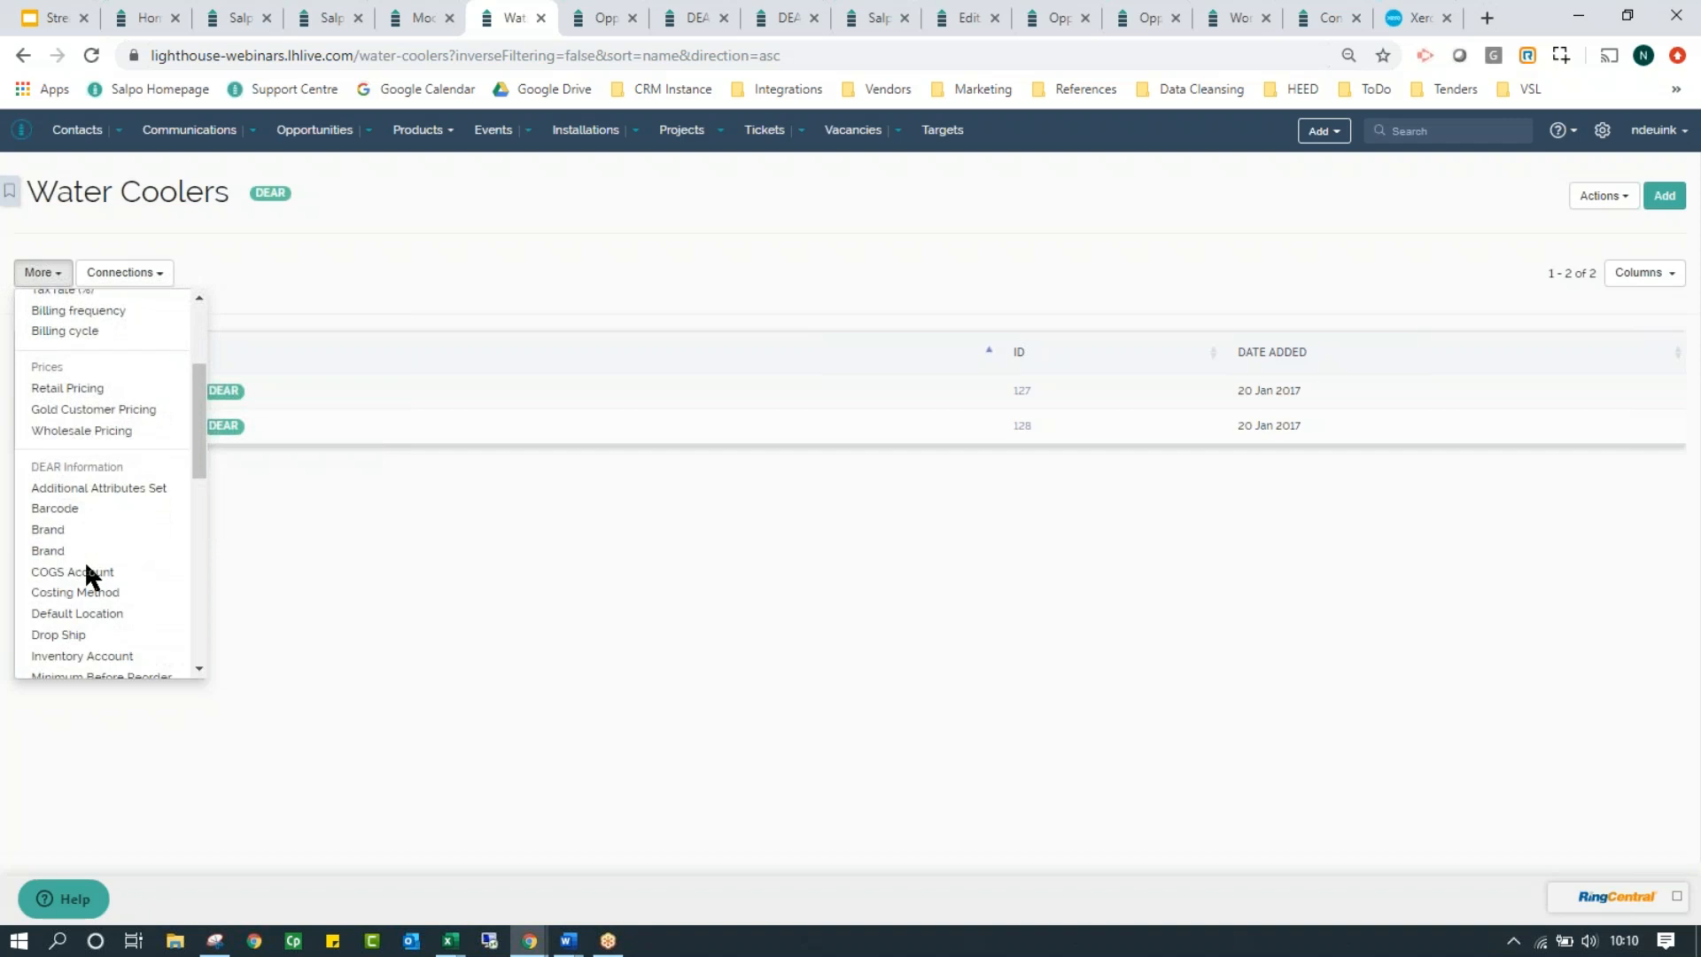
click(365, 558)
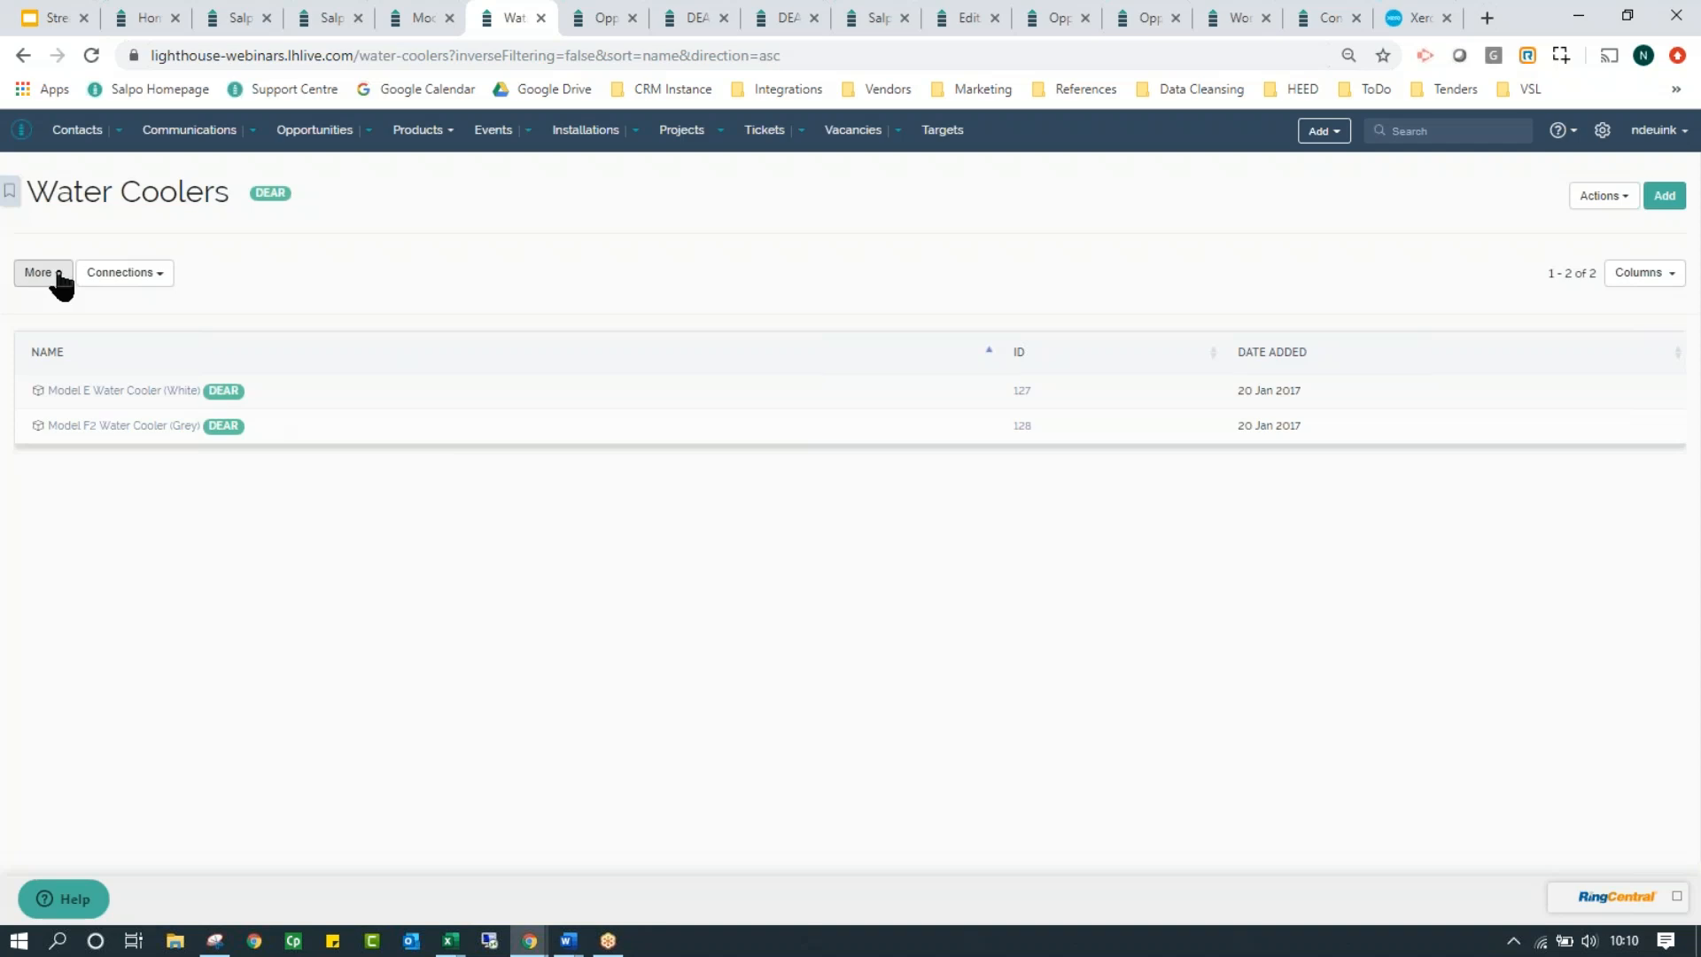
click(54, 277)
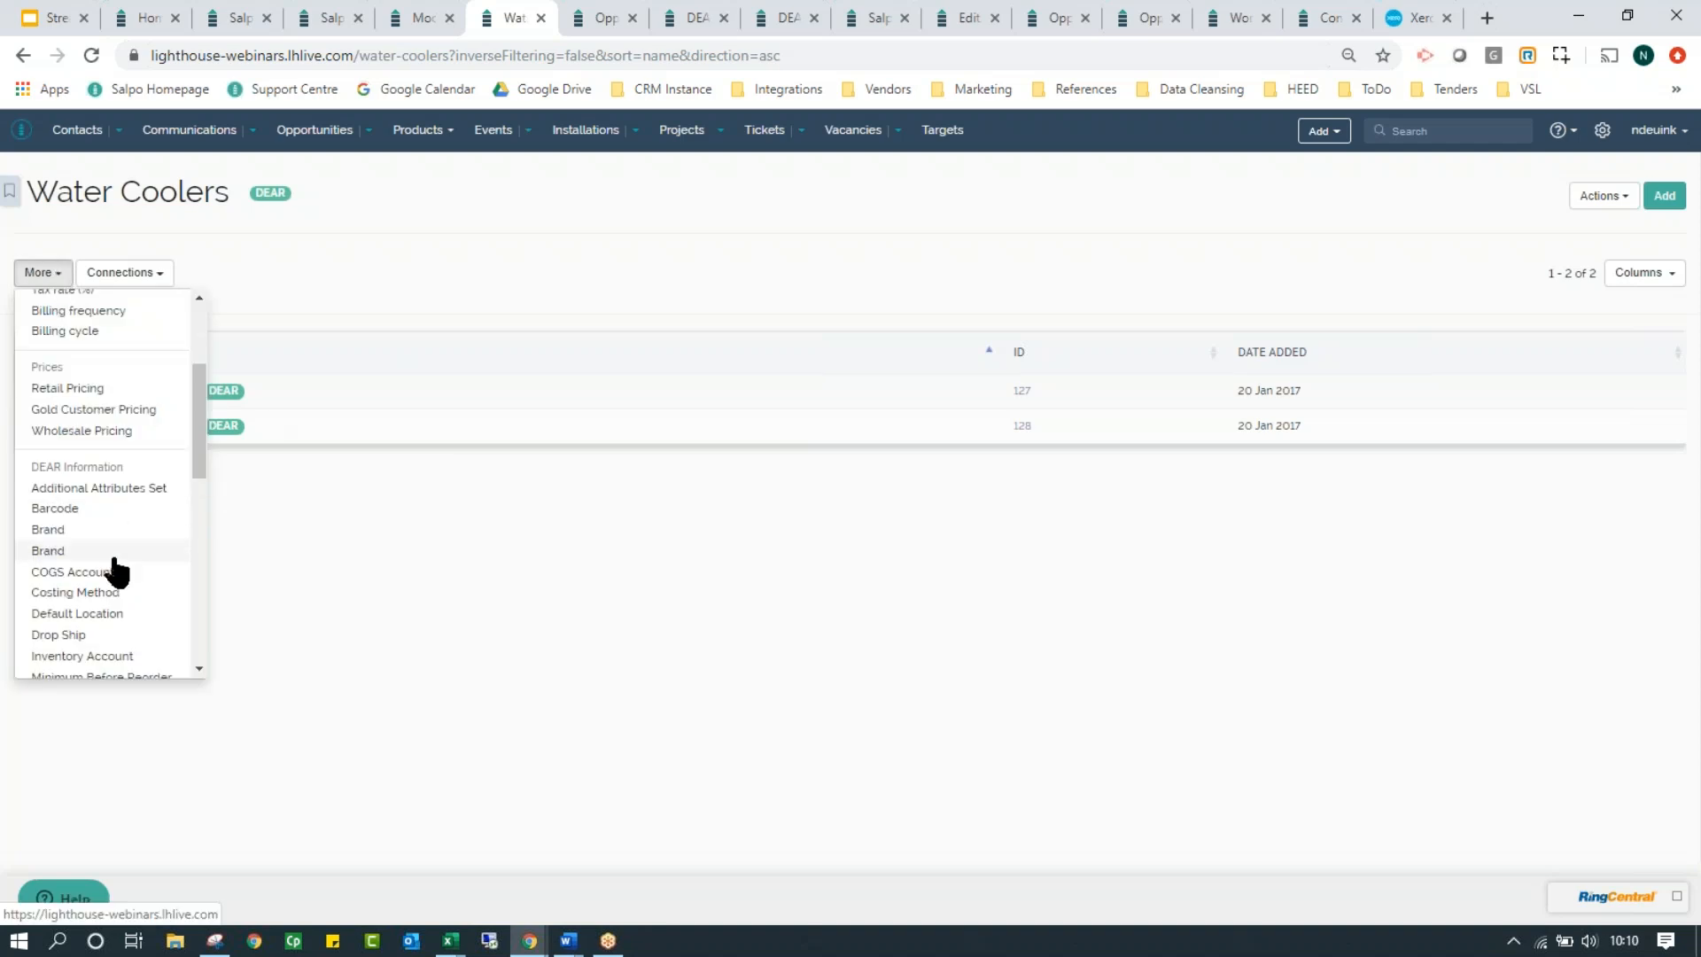
scroll(115, 572, down, 3)
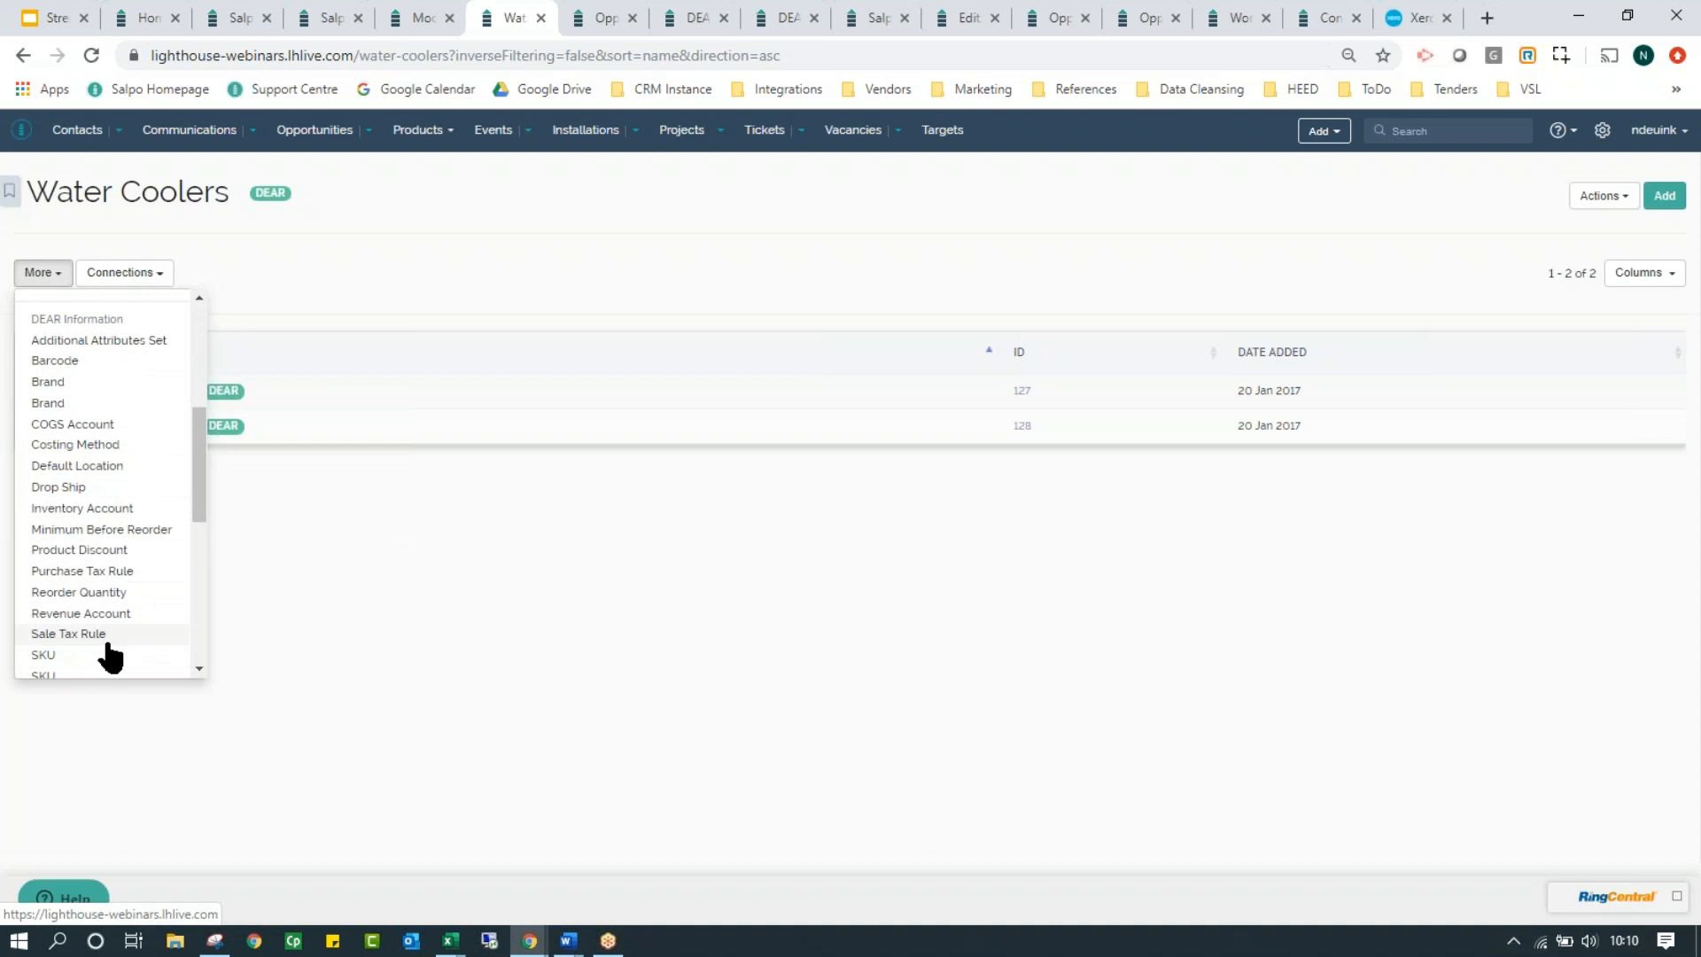
click(331, 608)
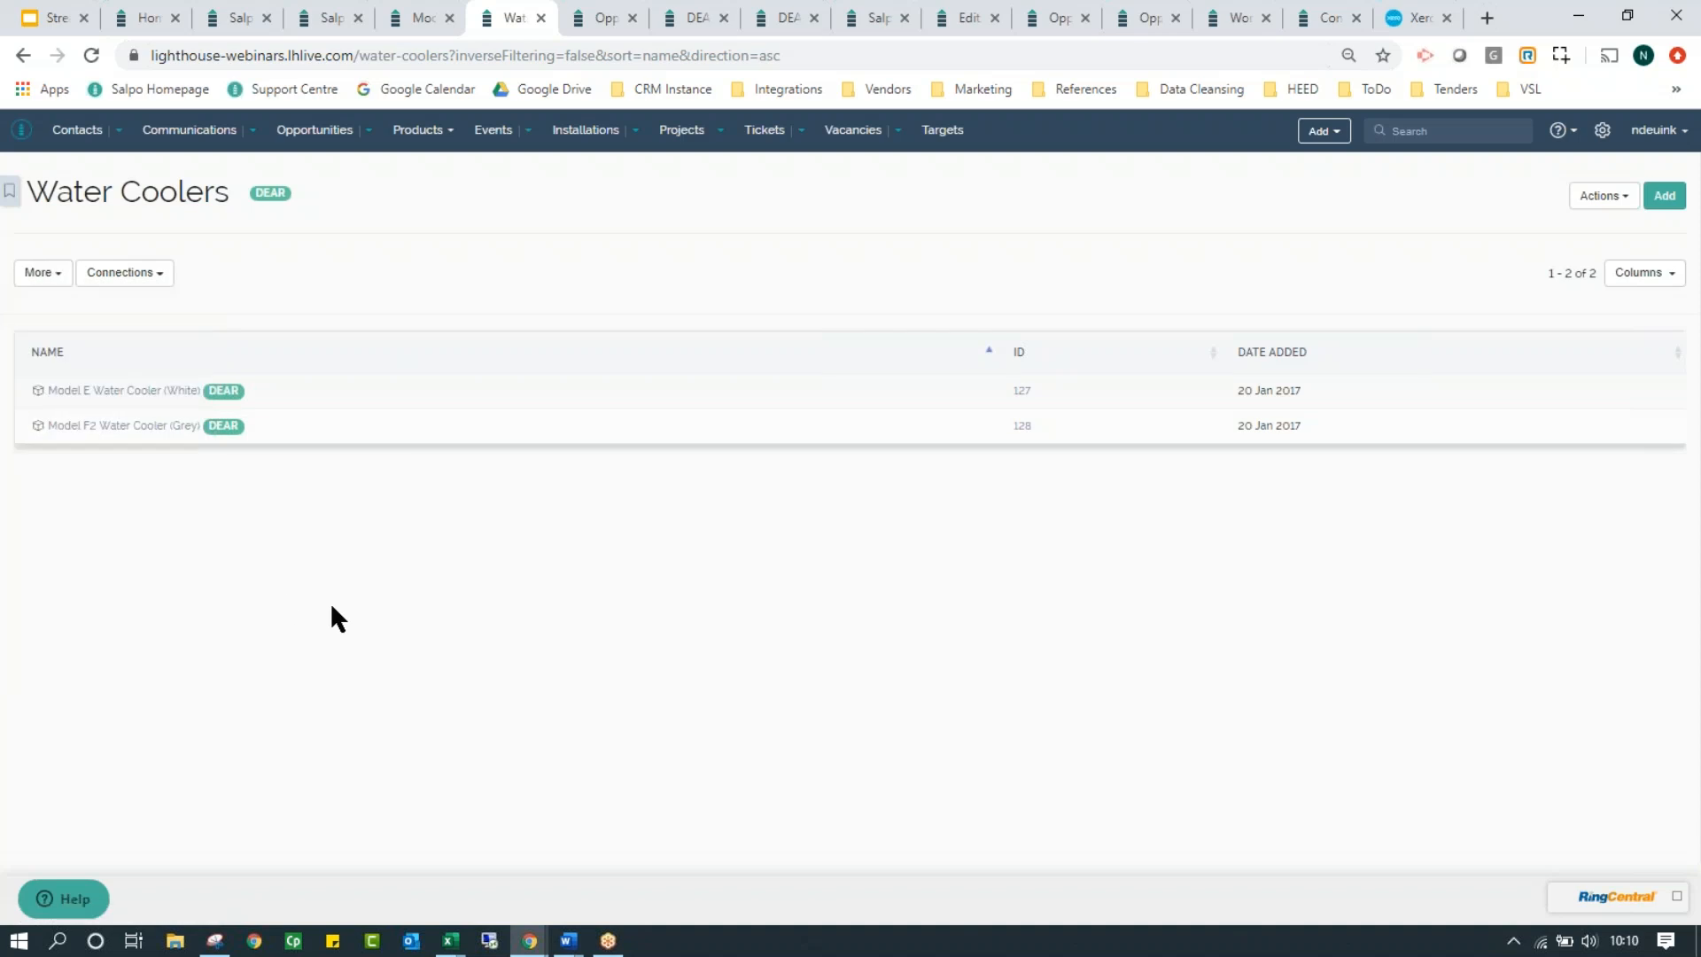
View the Concoction Restaurant opportunity's products and the connection types they can be listed by.
click(587, 19)
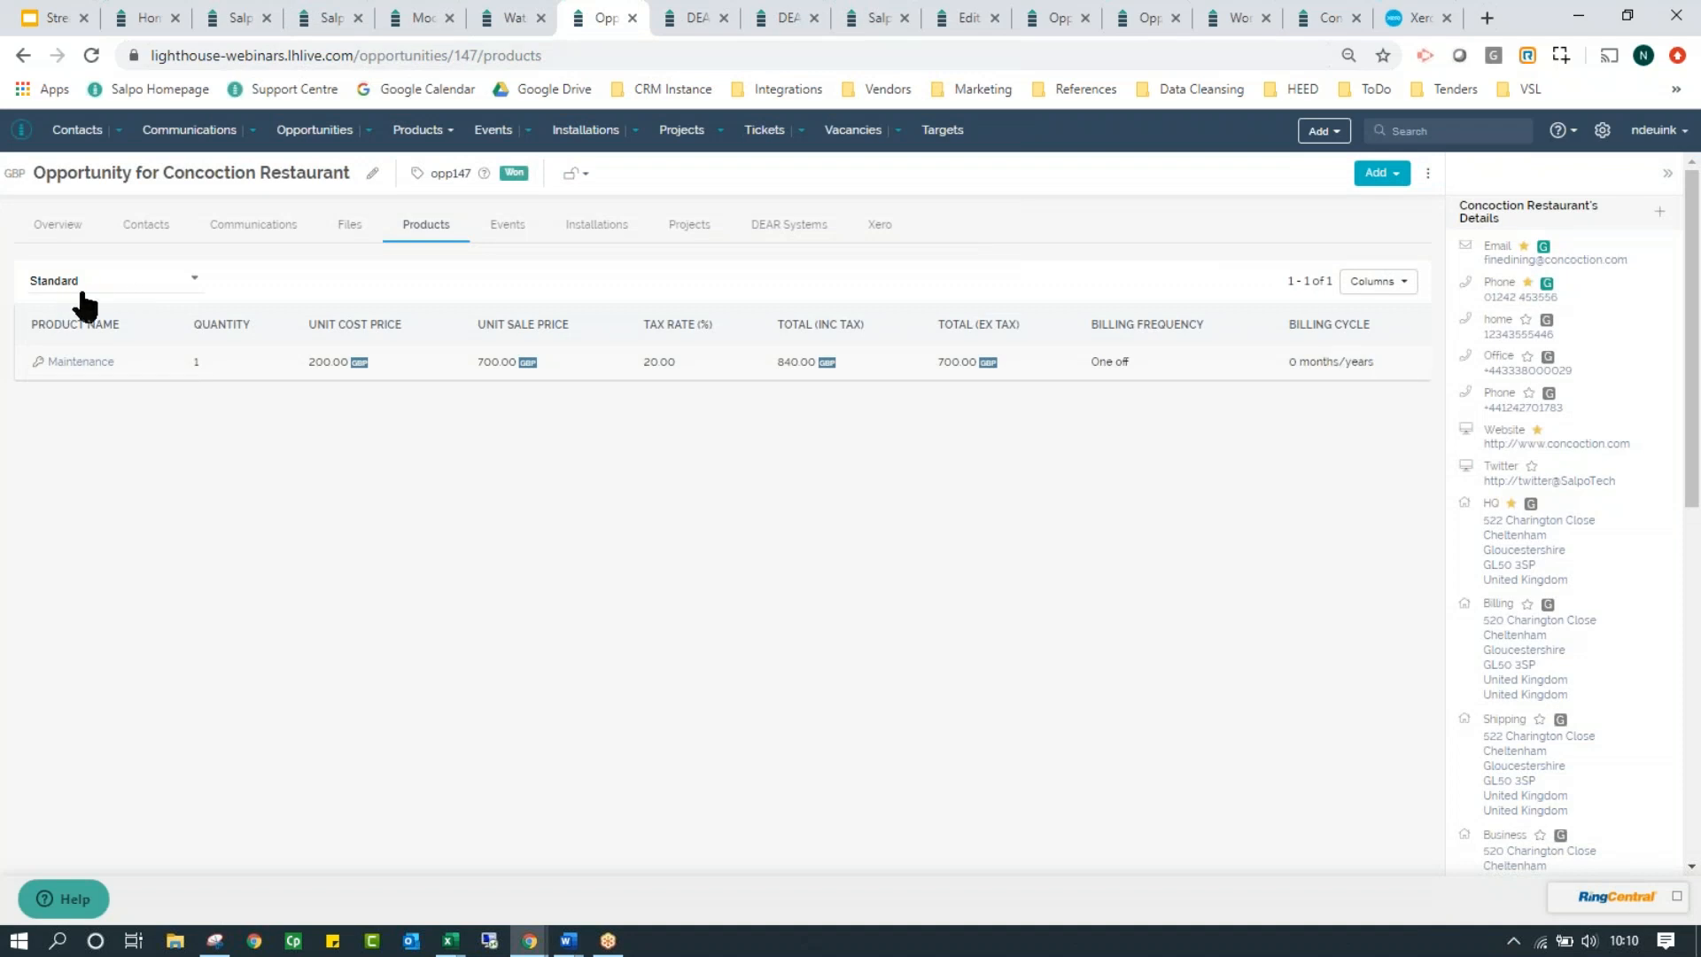
click(197, 285)
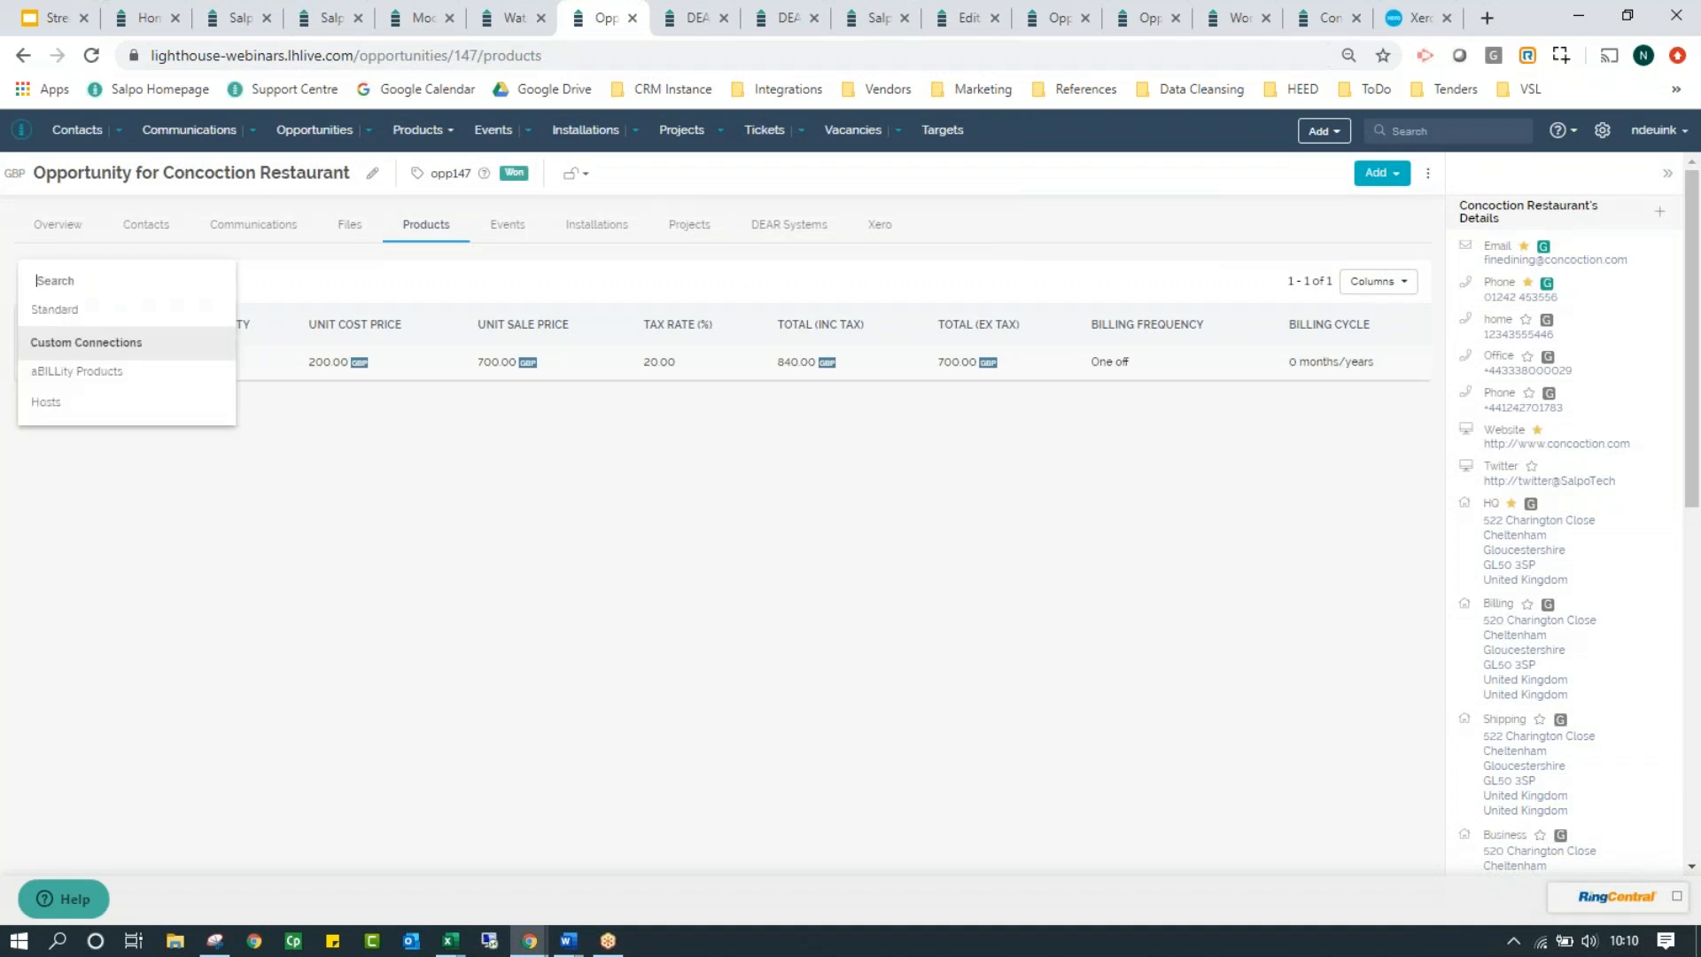
click(223, 434)
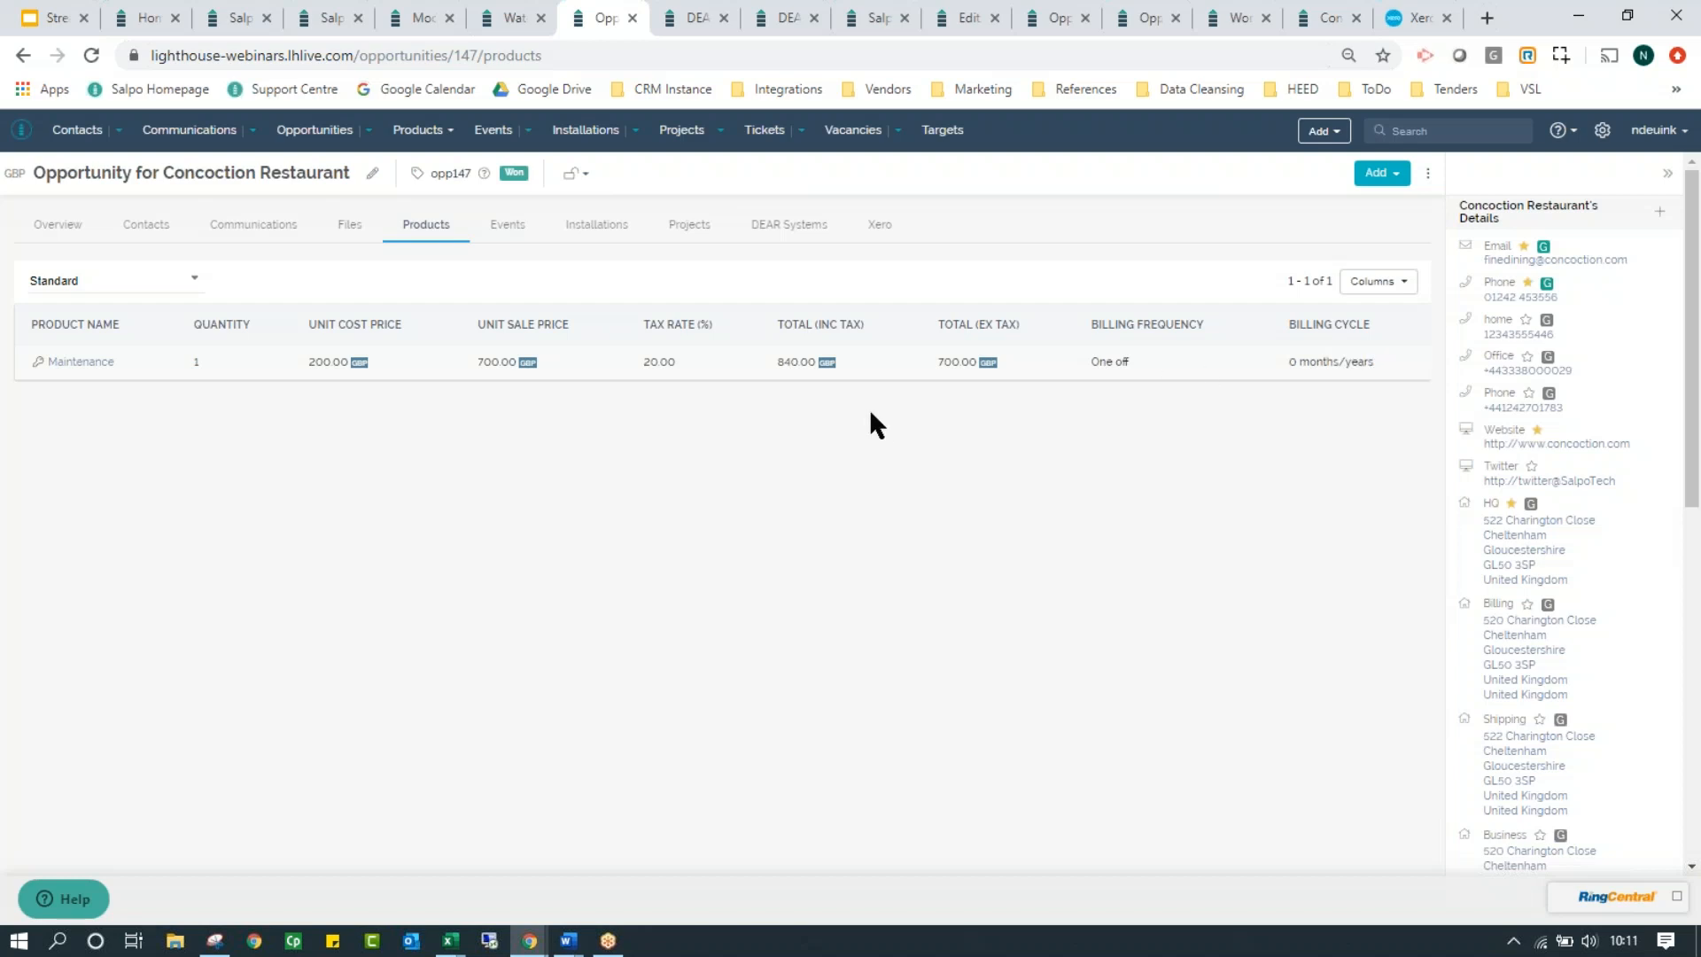
Start adding a product to the opportunity, with aBILLity as the product source and ADSL 2++ as the product.
click(1397, 177)
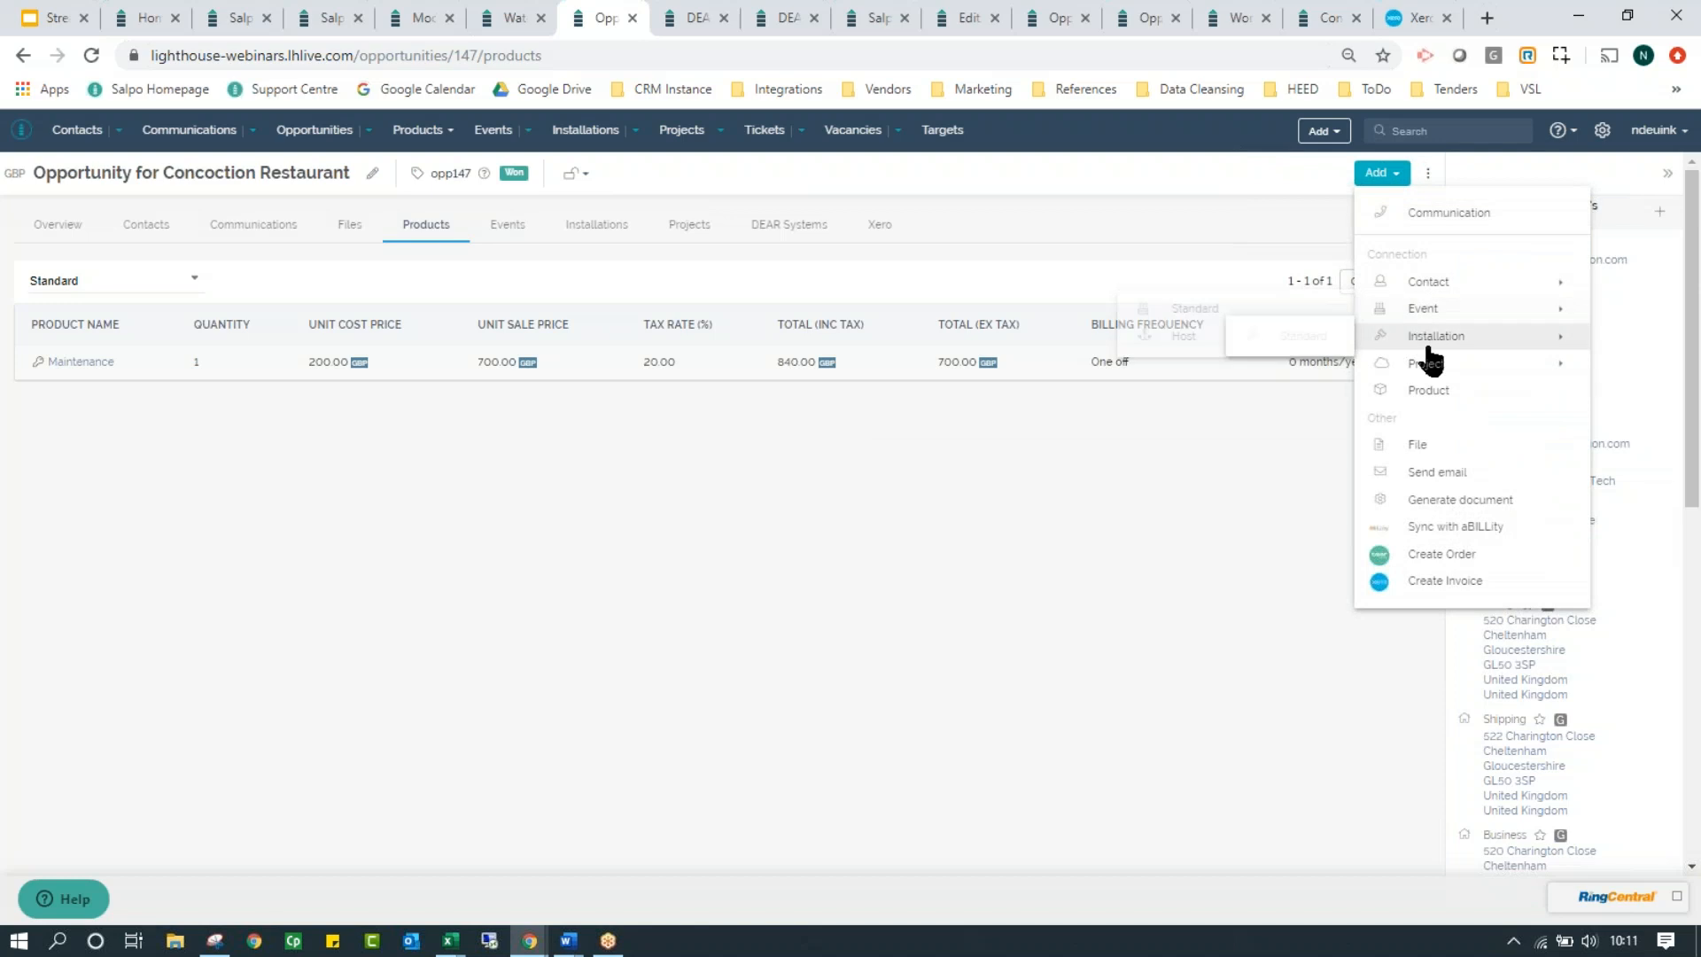
click(1430, 392)
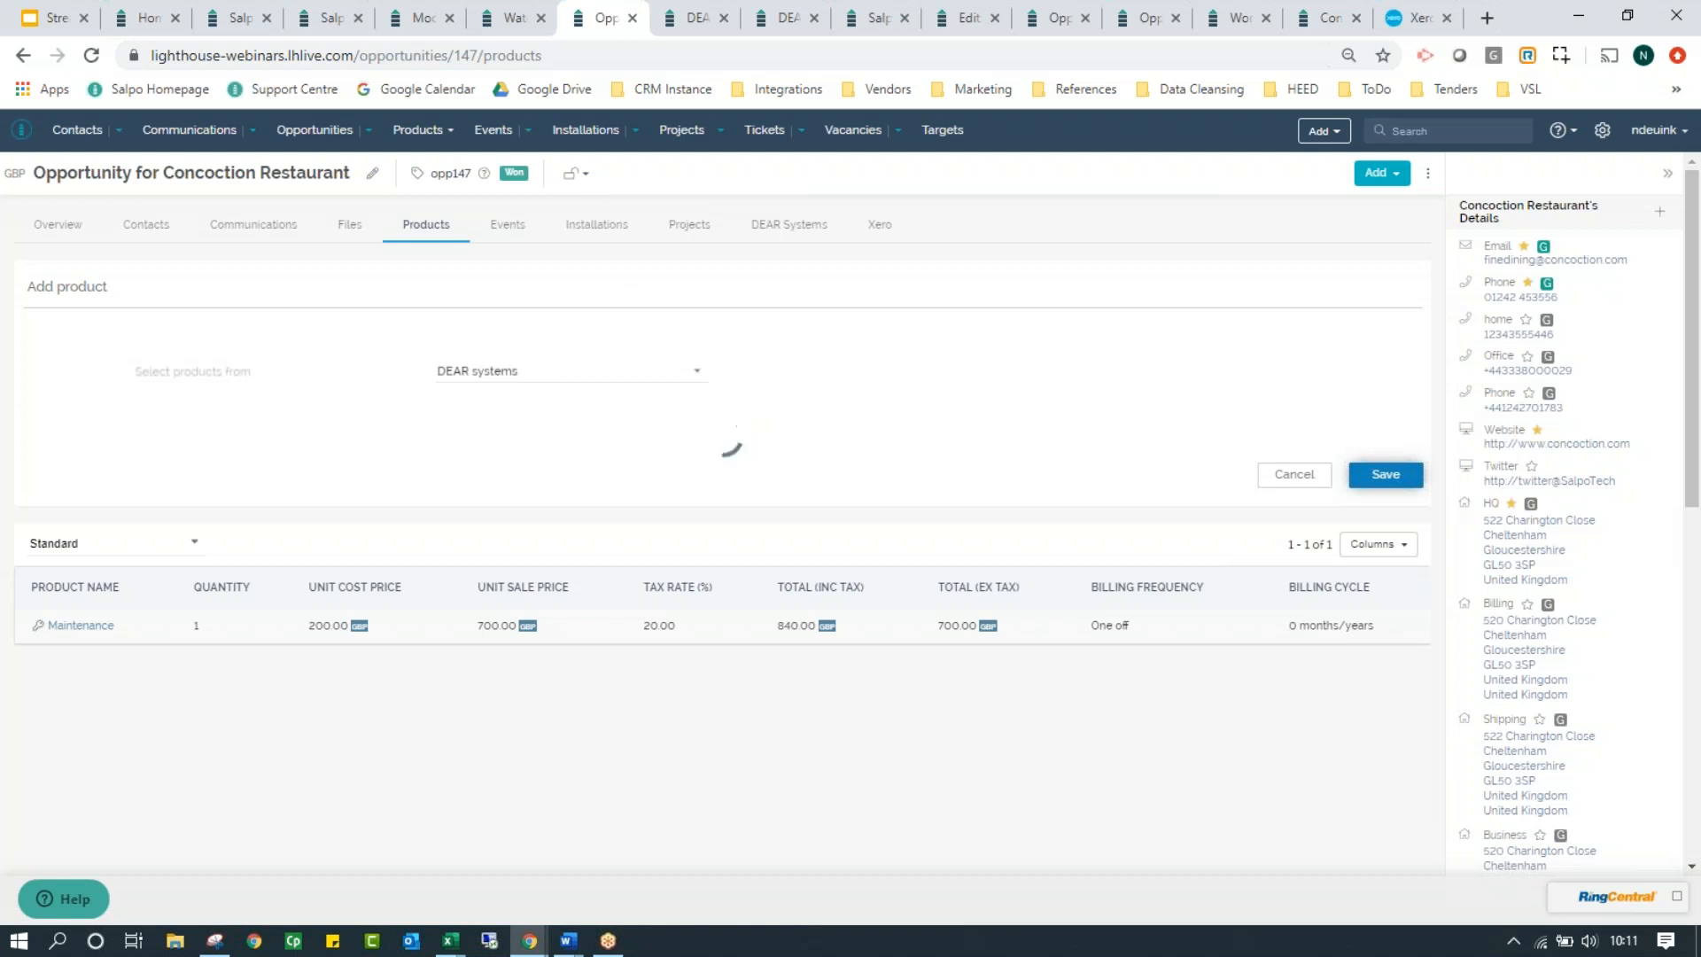
click(699, 384)
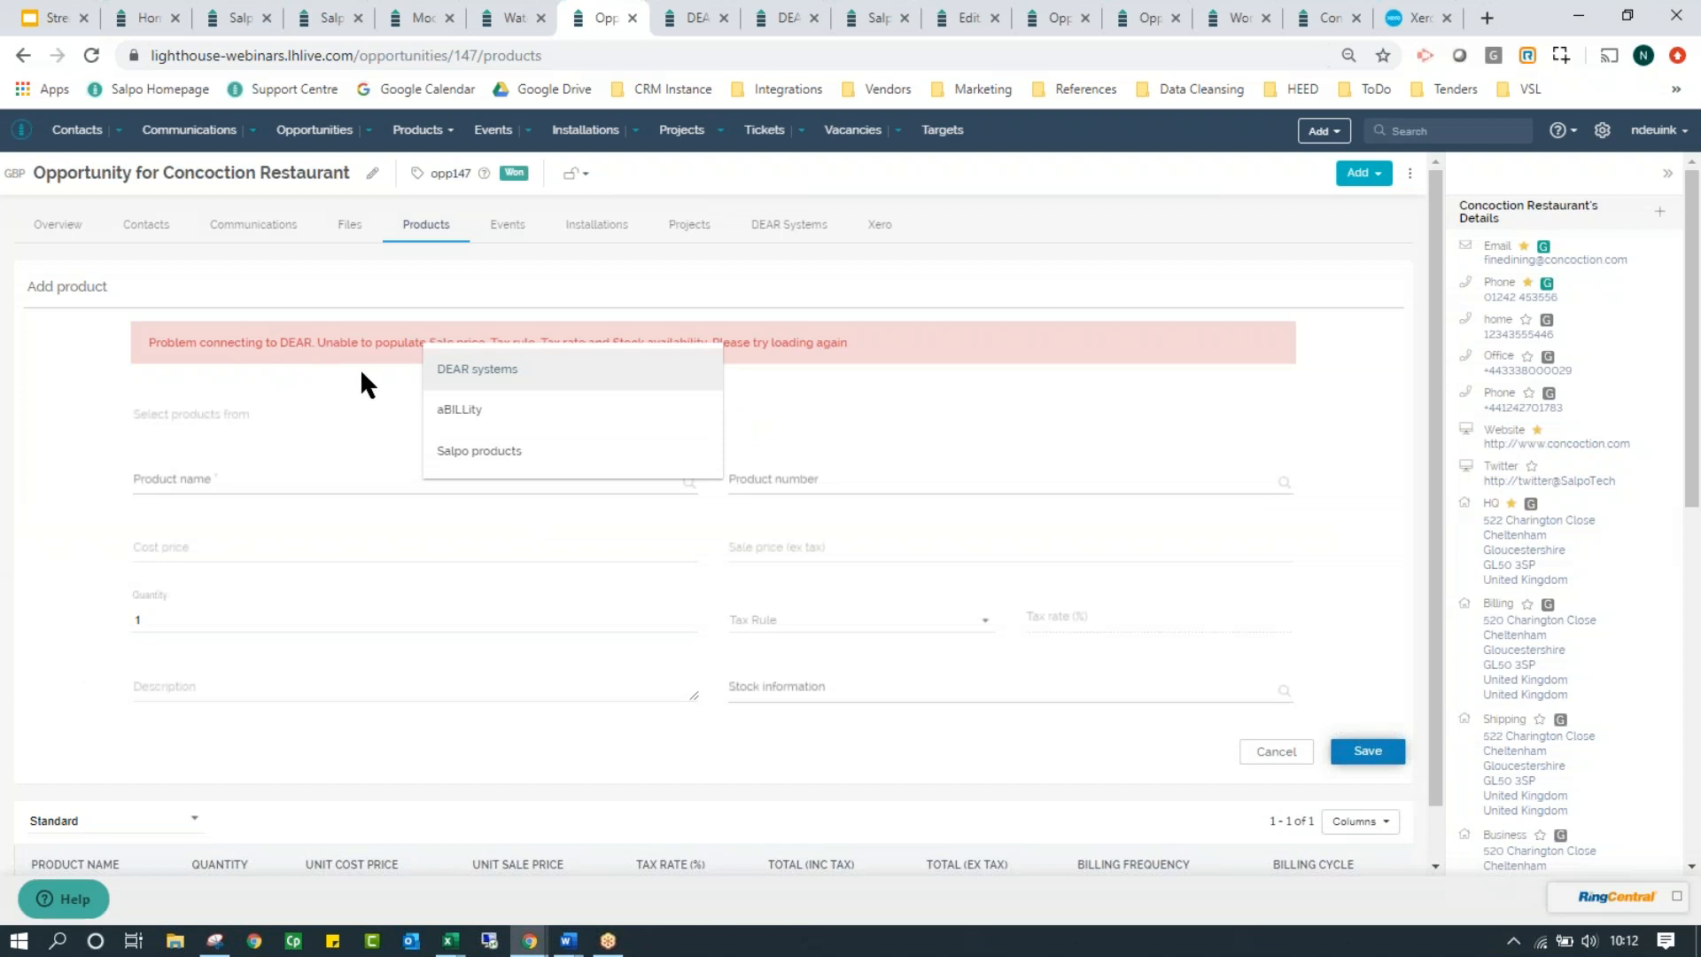
click(483, 417)
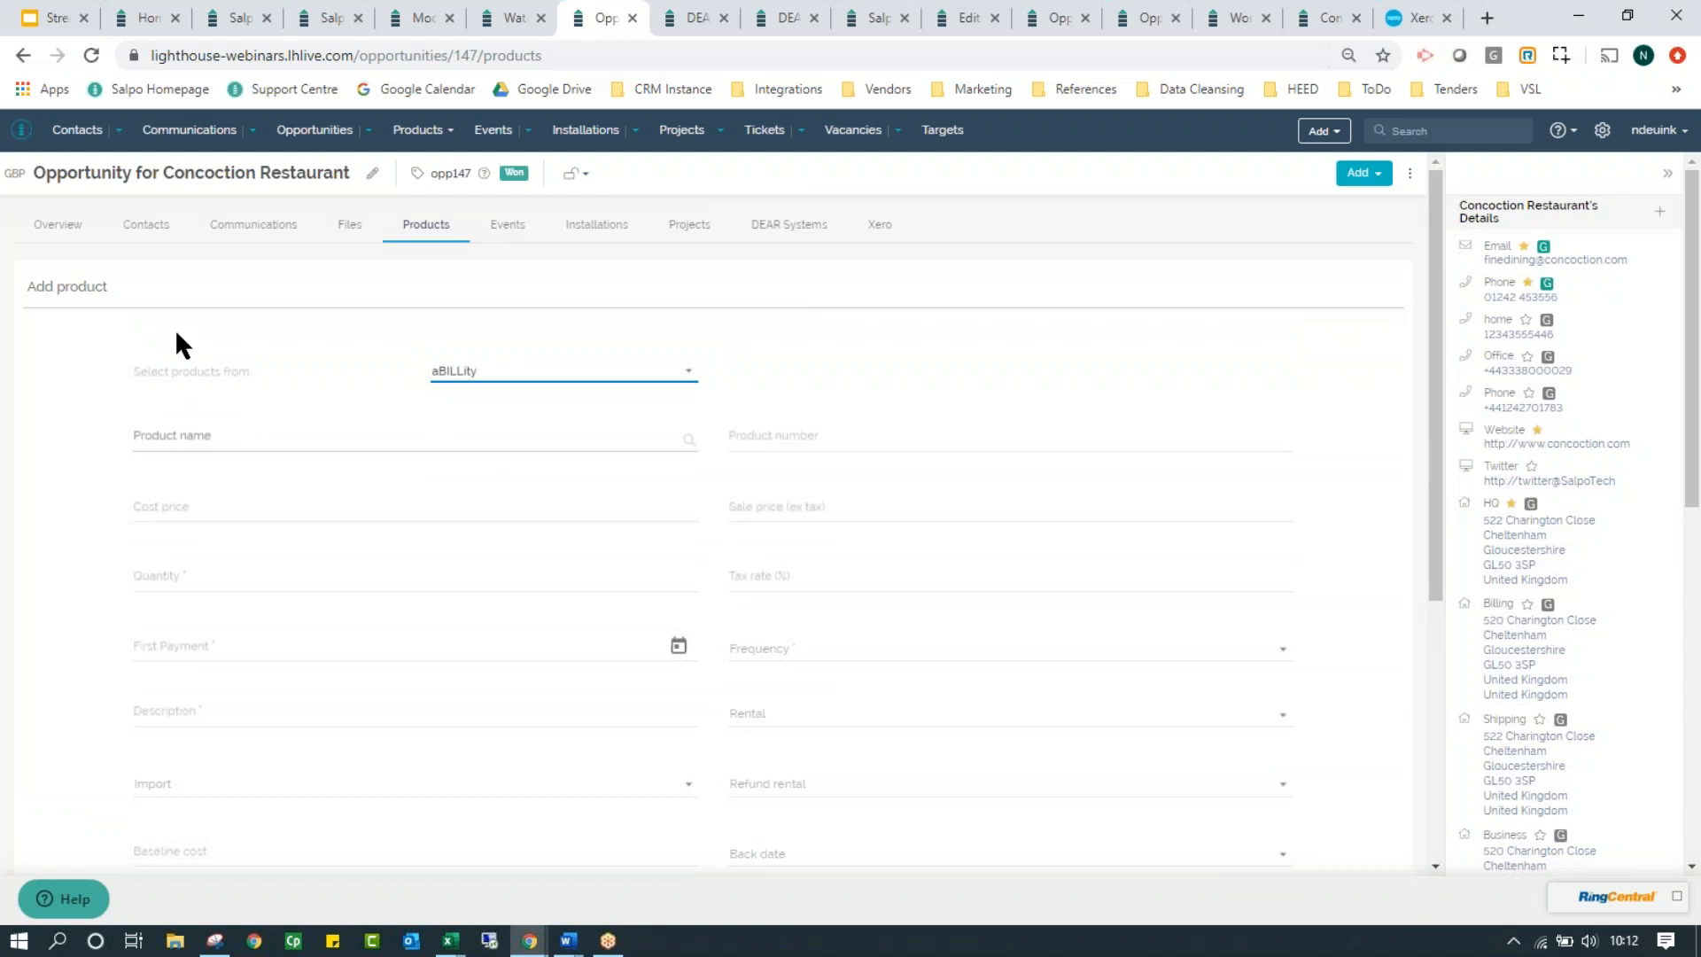
click(188, 441)
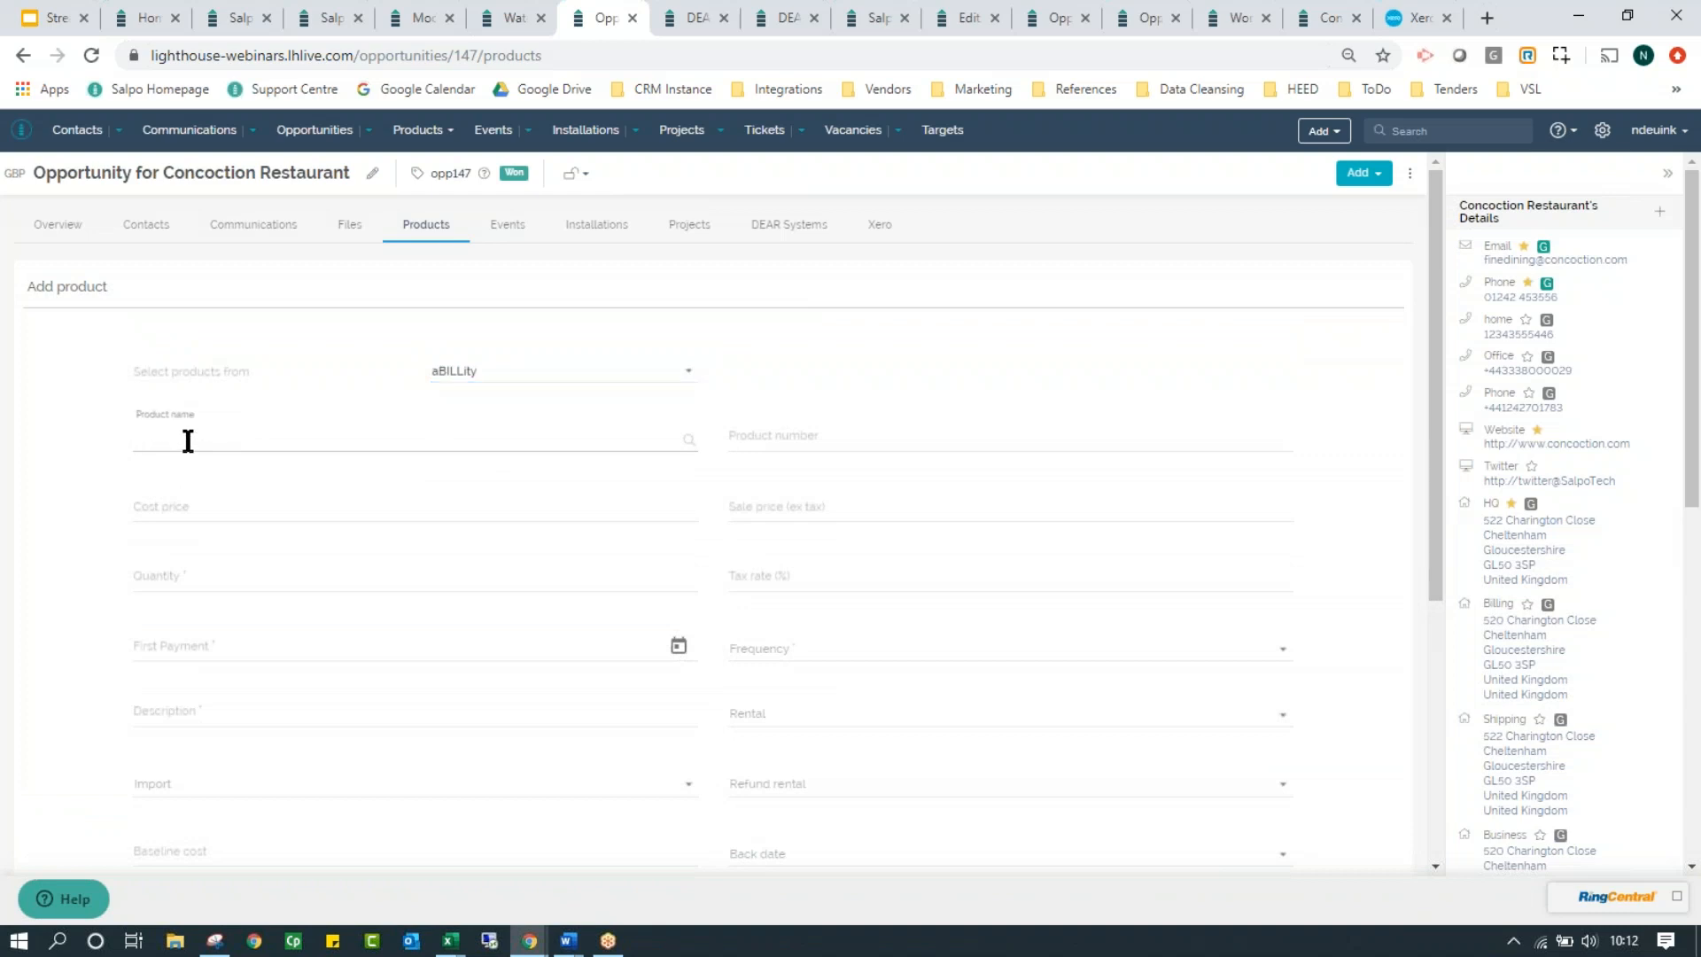
text(dsl)
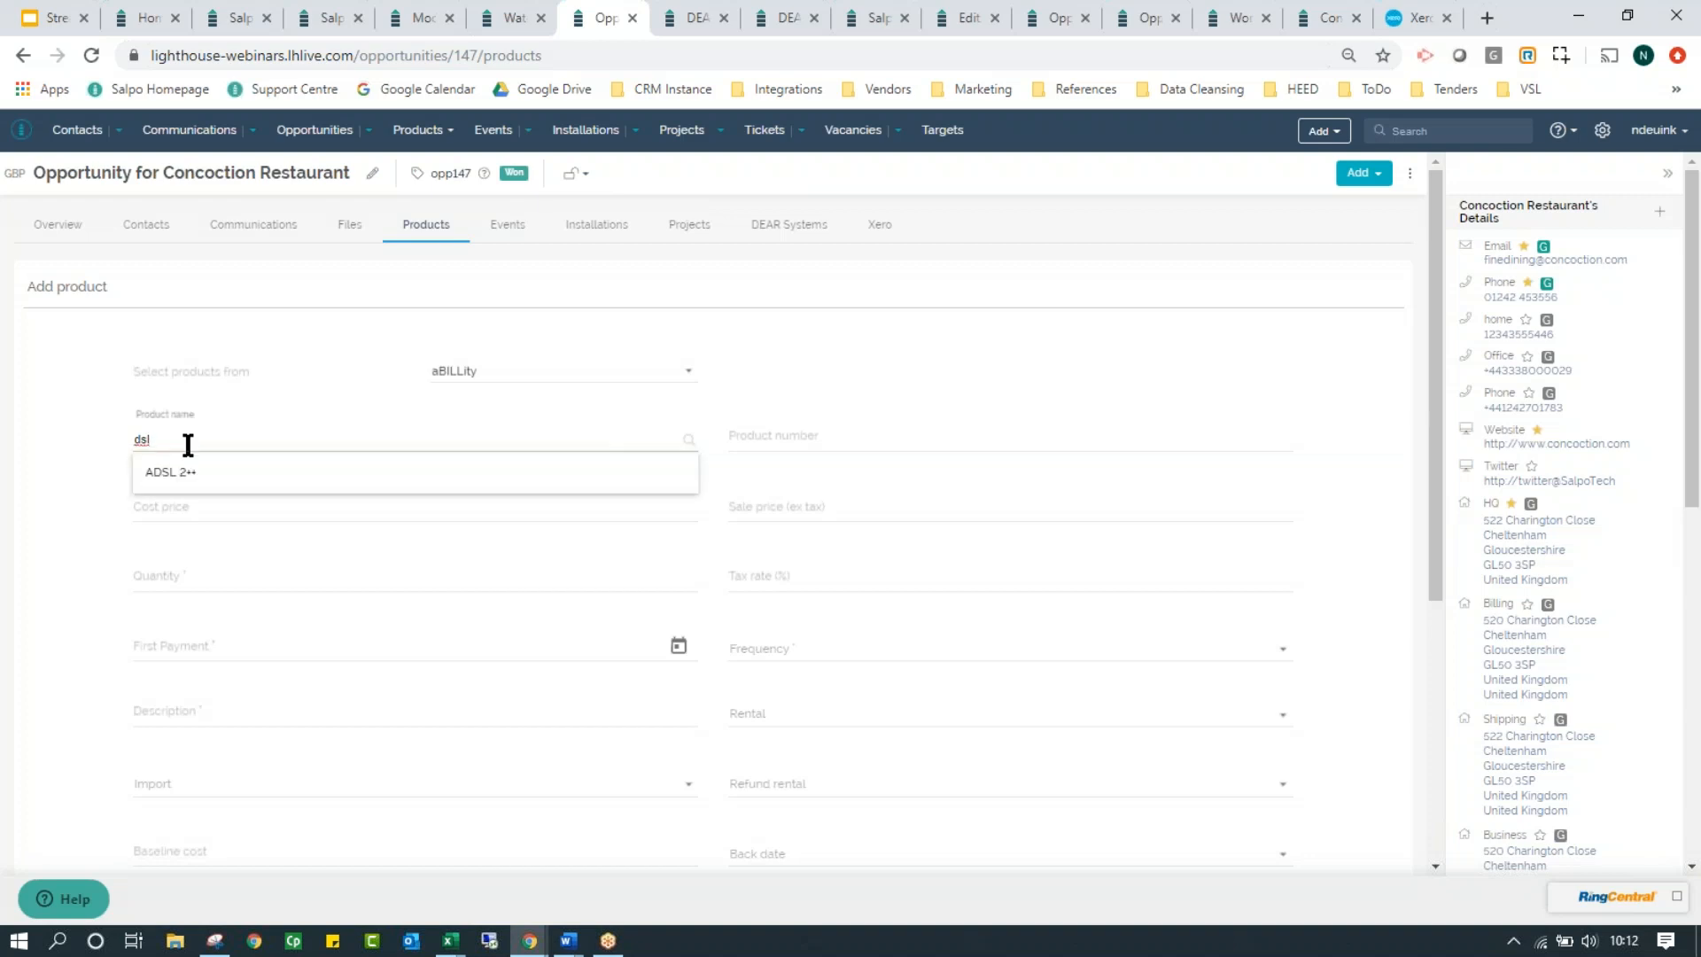
click(194, 474)
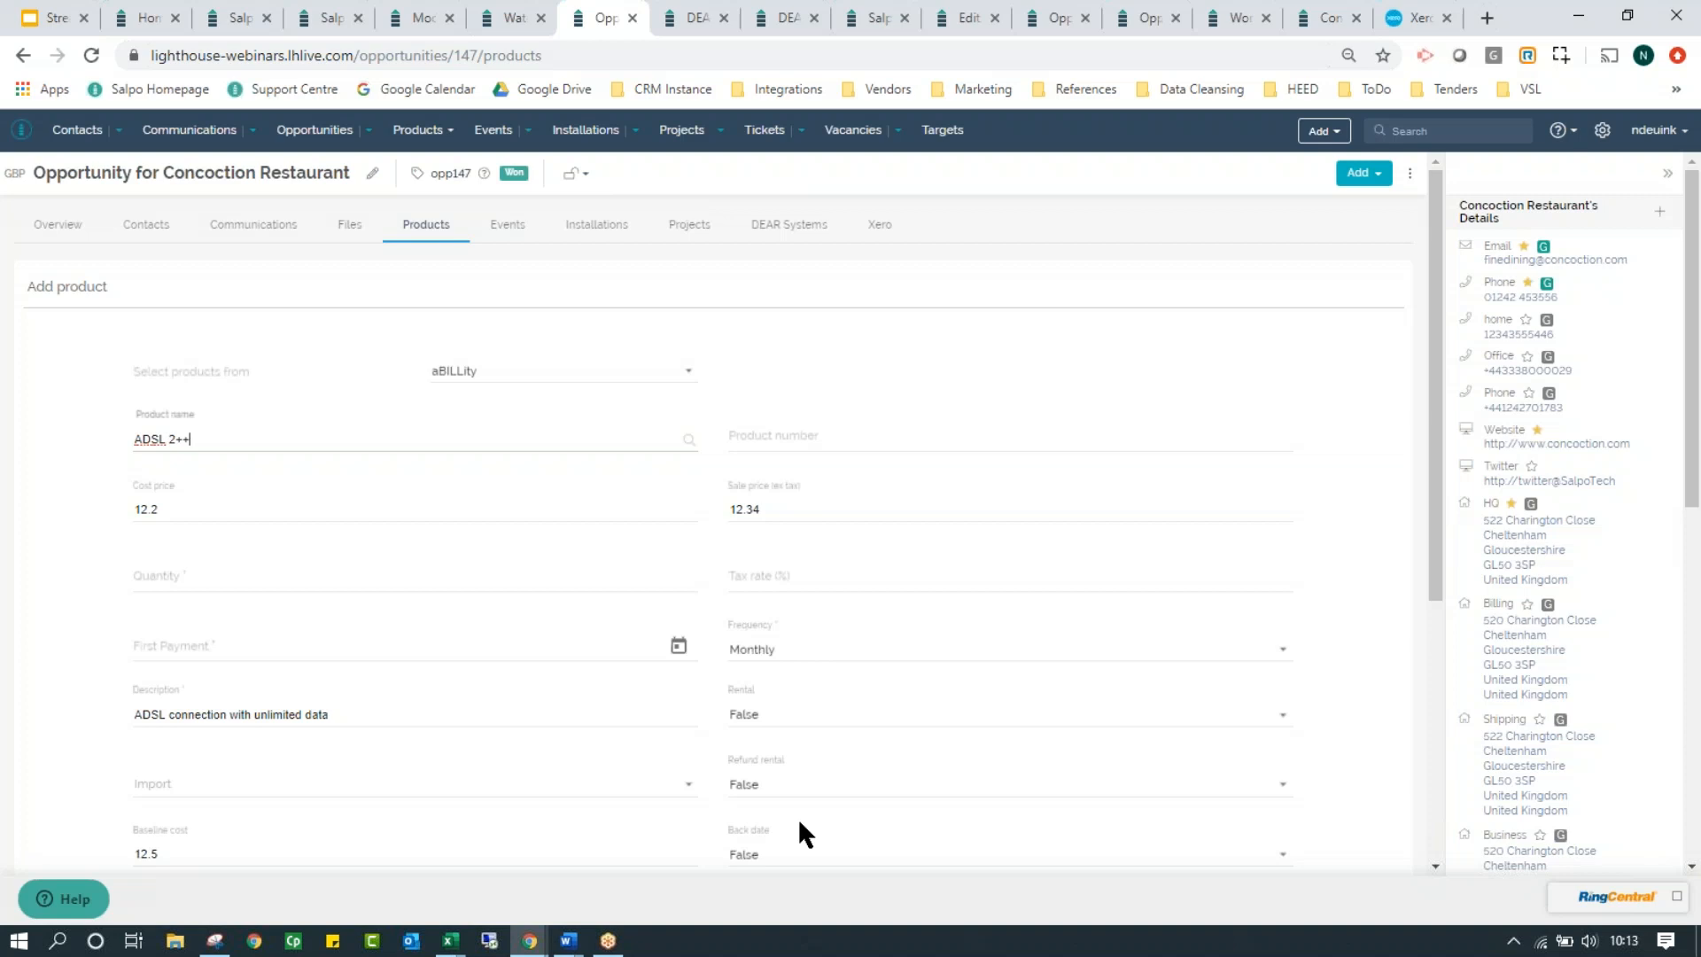
Review the product entry's billing fields, including the Frequency and SLA Type options.
scroll(800, 823, down, 3)
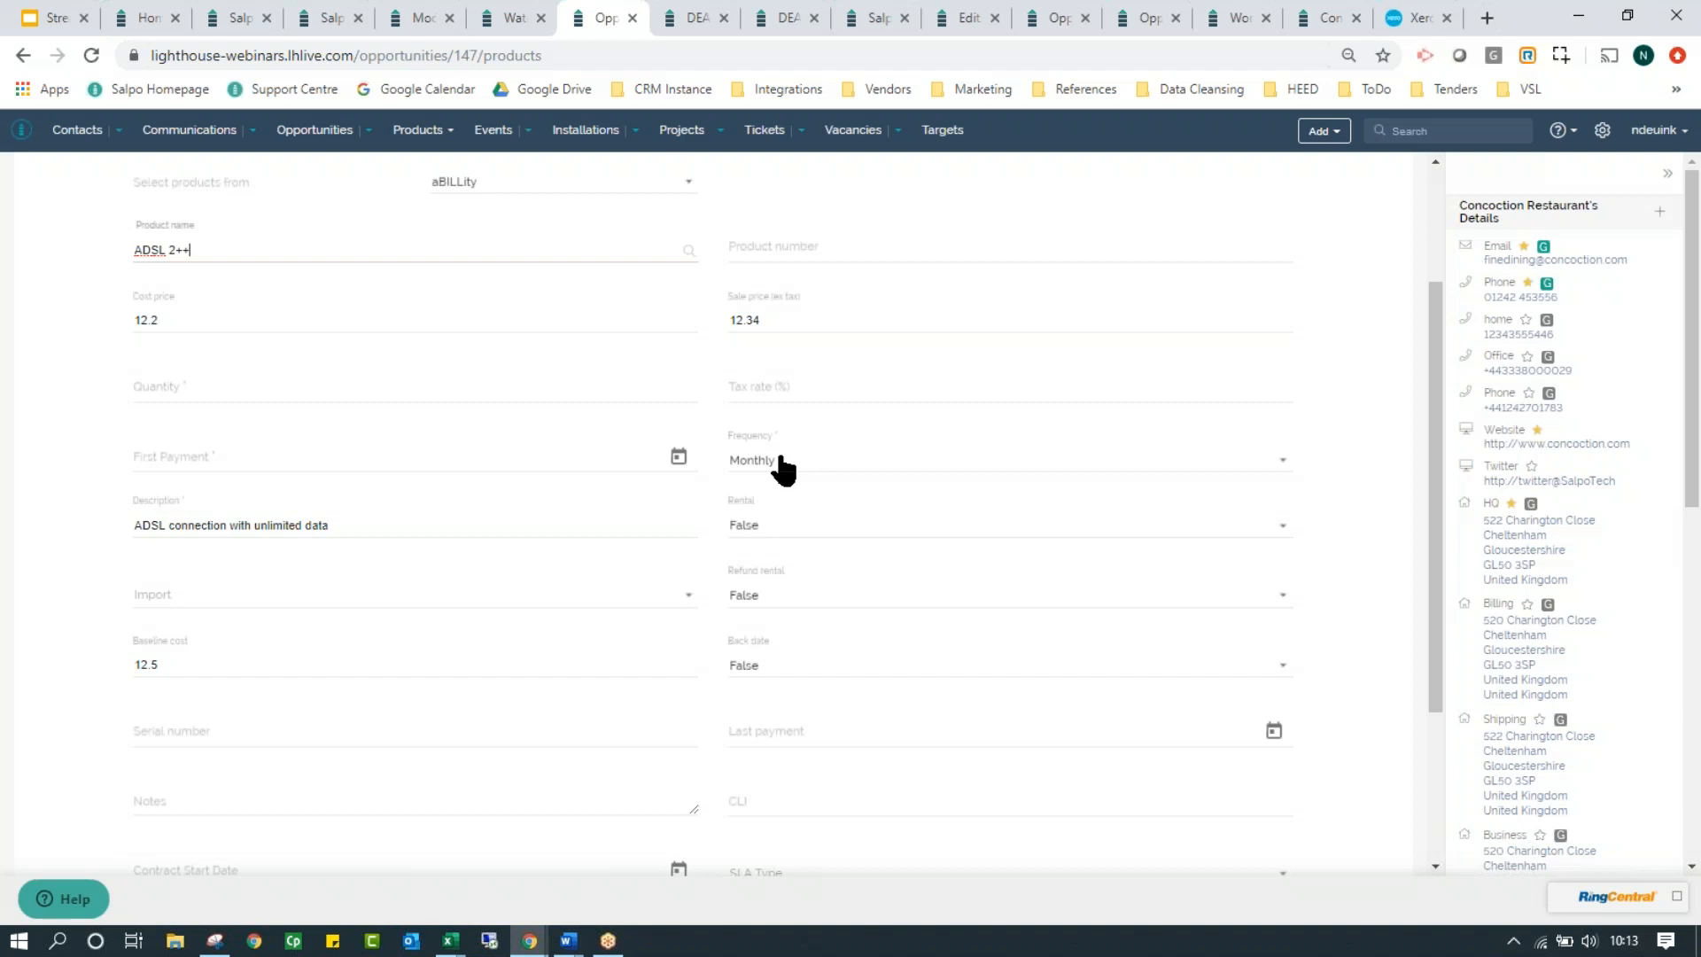
click(1285, 475)
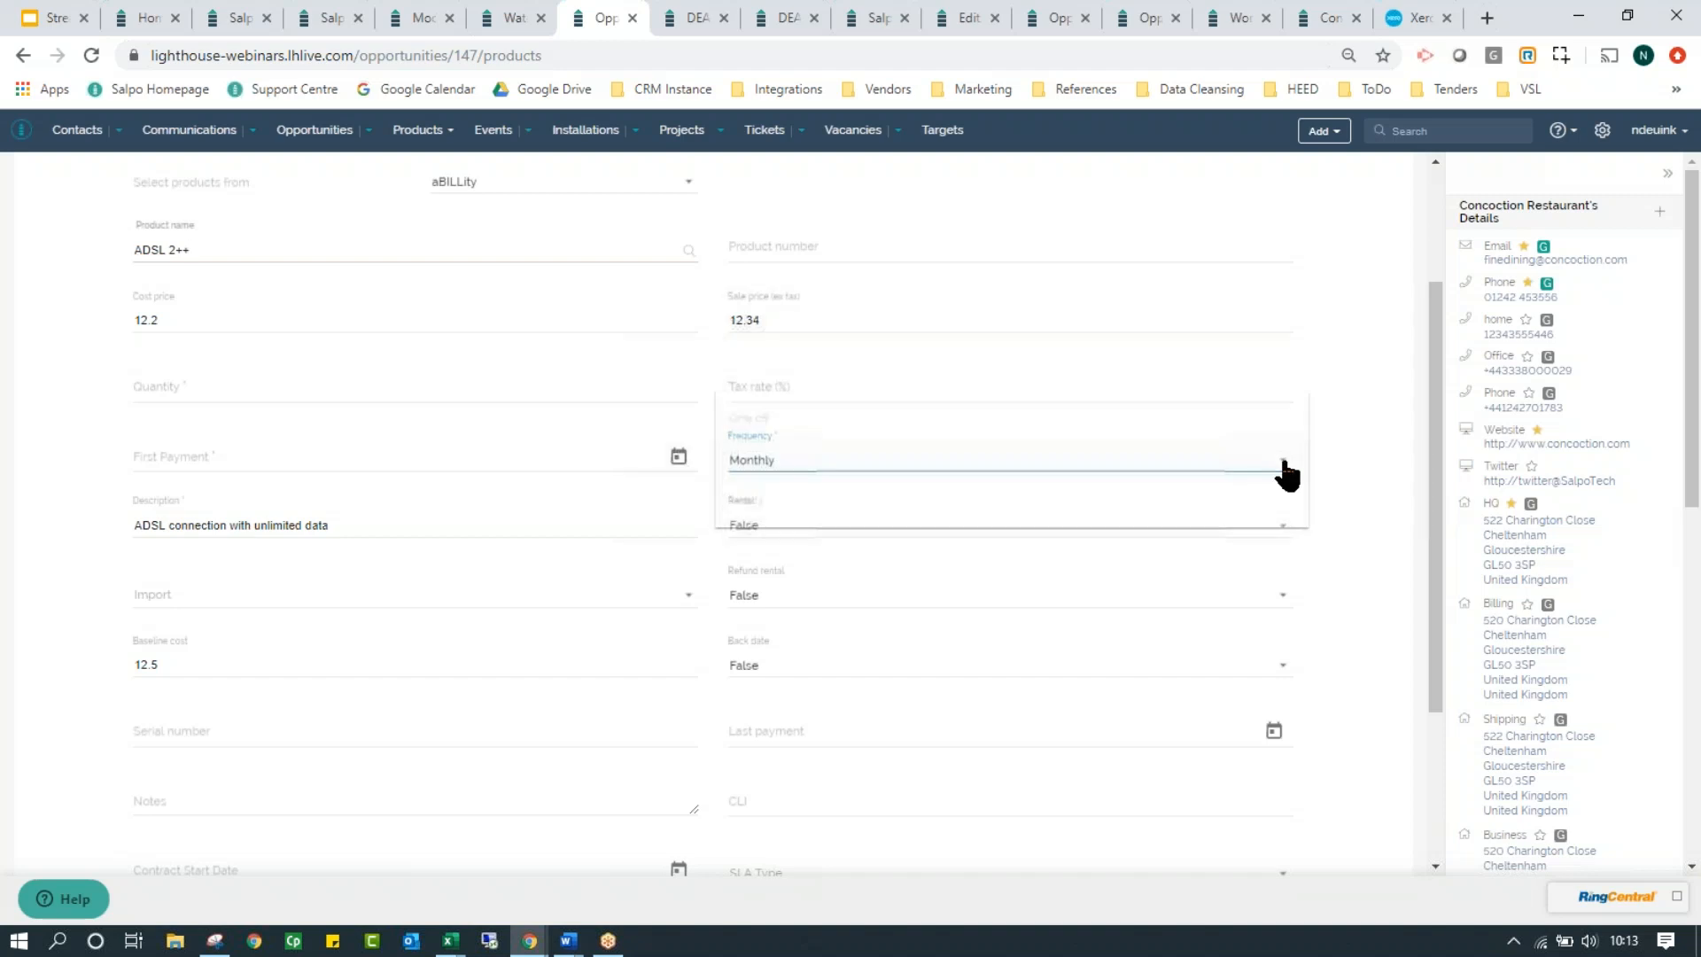
click(1393, 461)
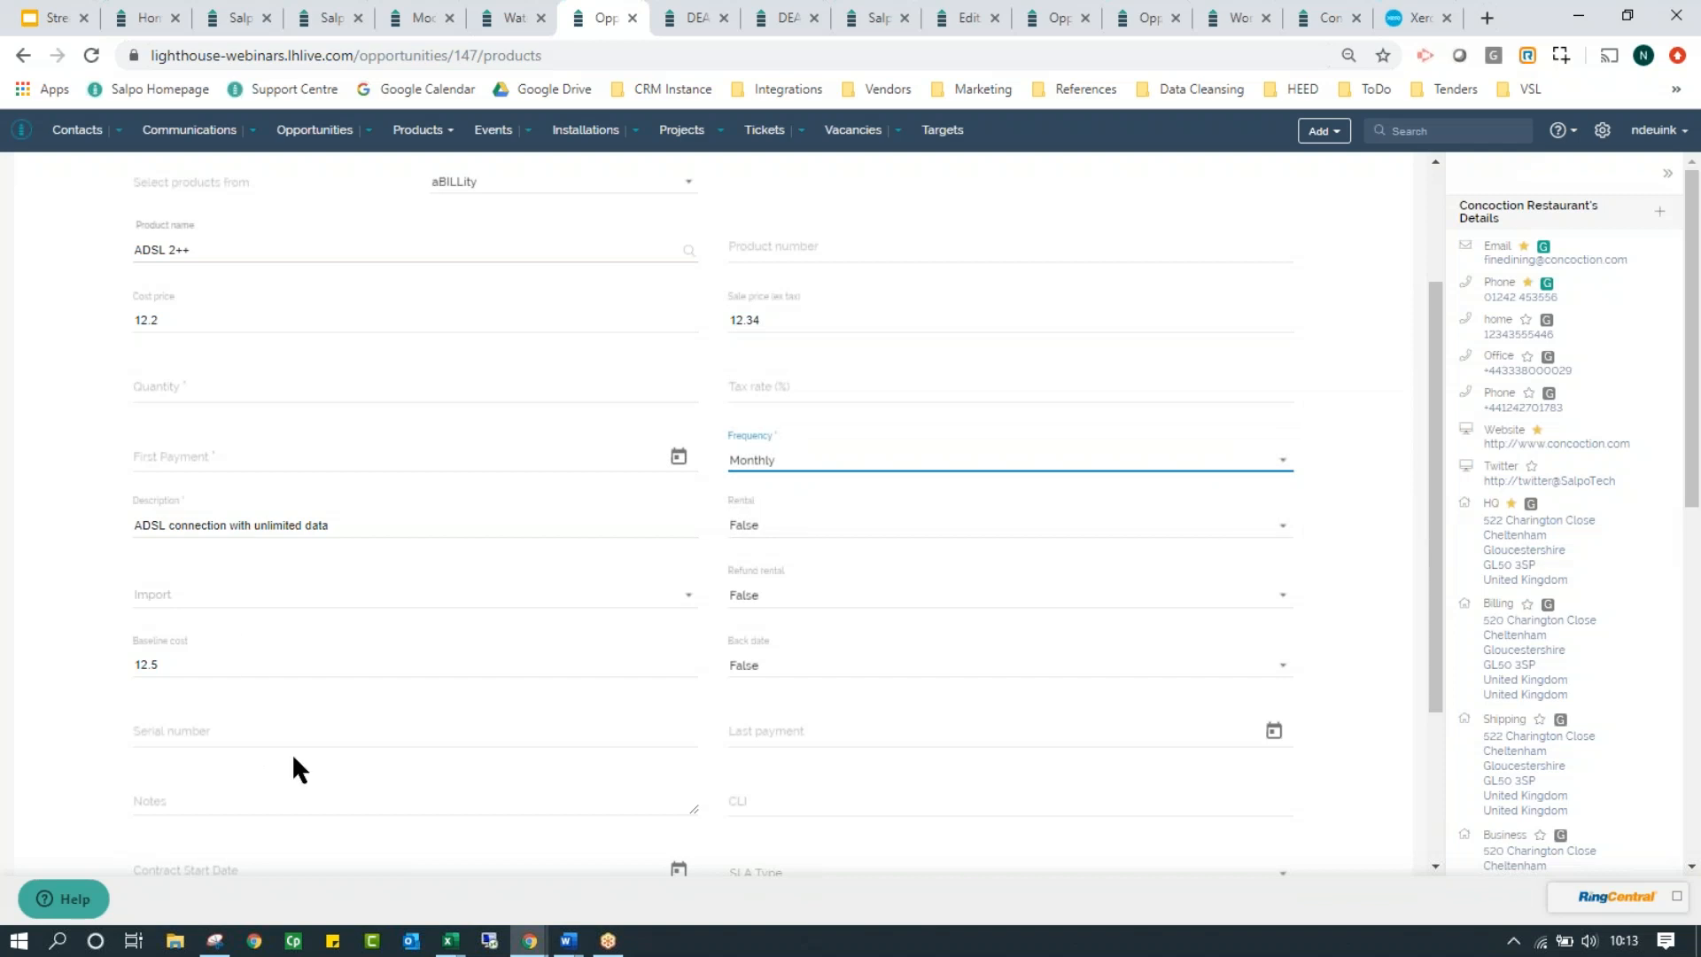
scroll(276, 762, down, 2)
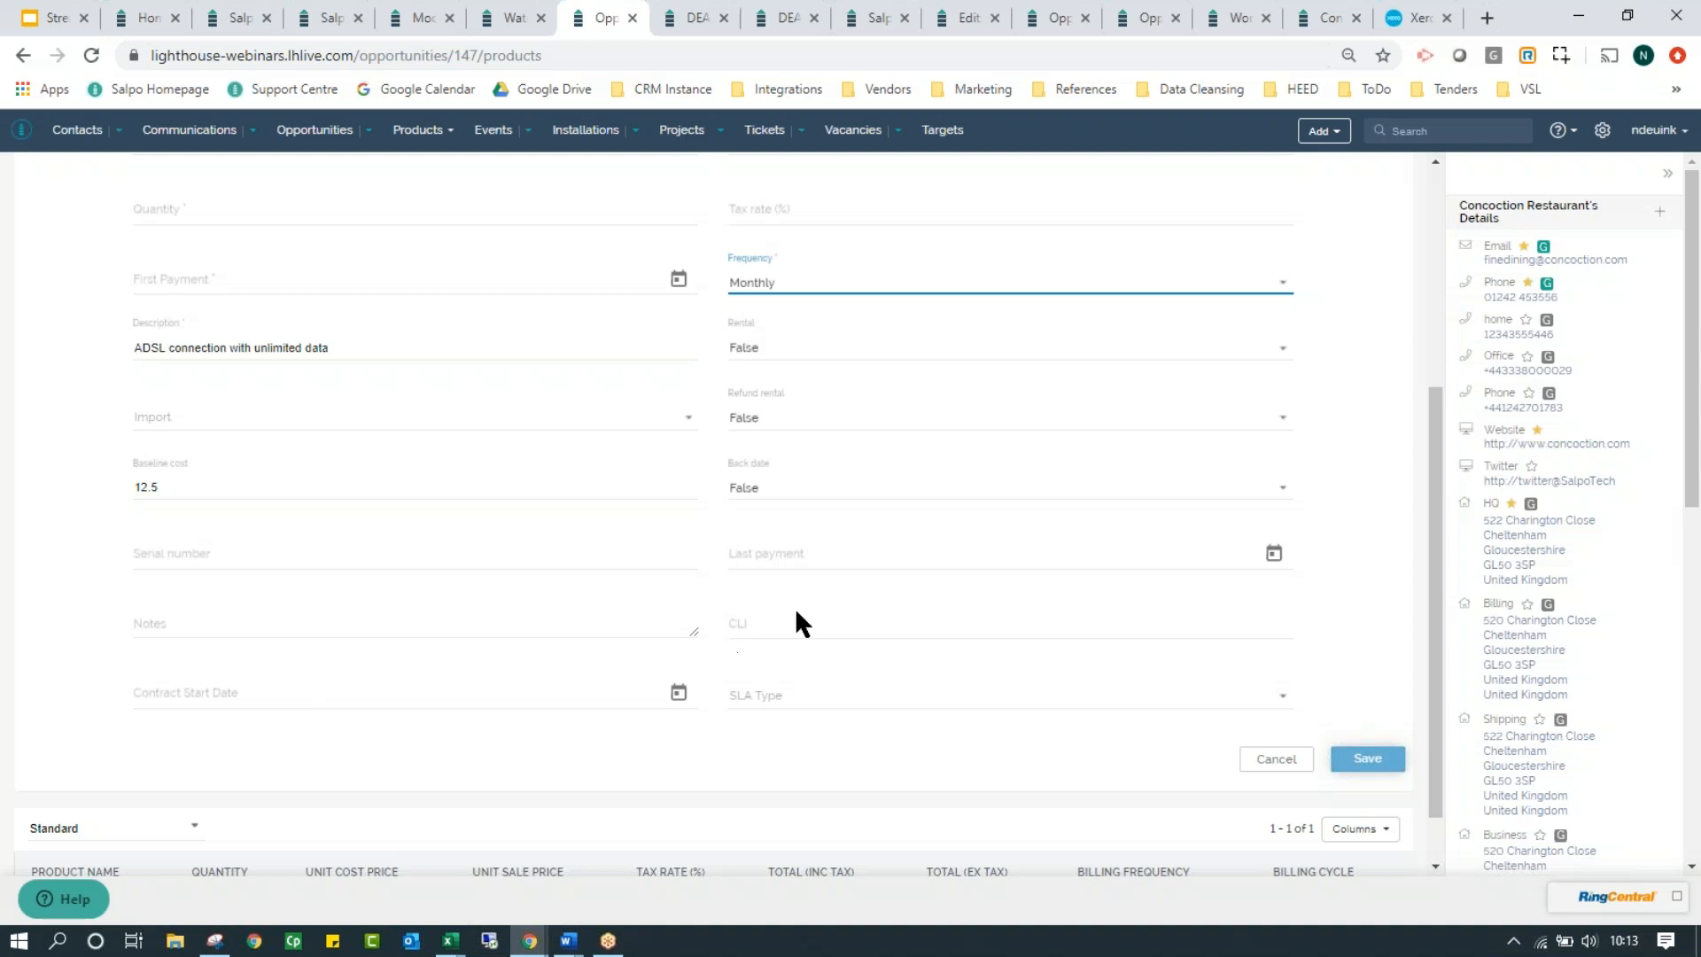
click(773, 700)
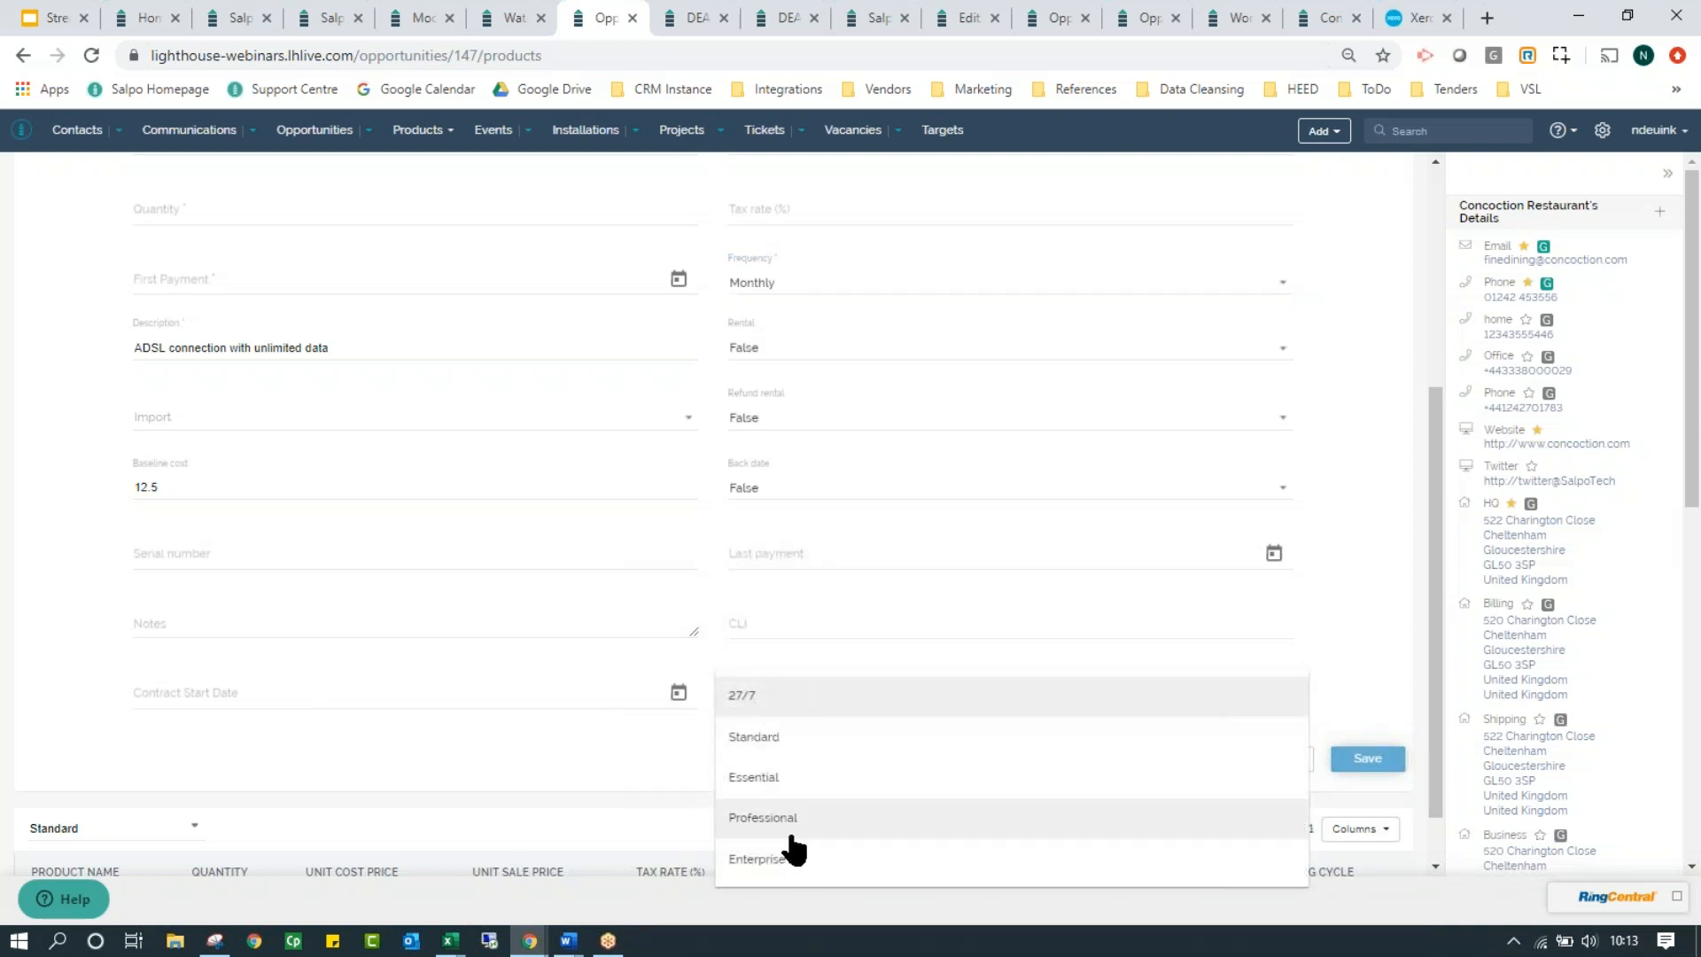
click(622, 739)
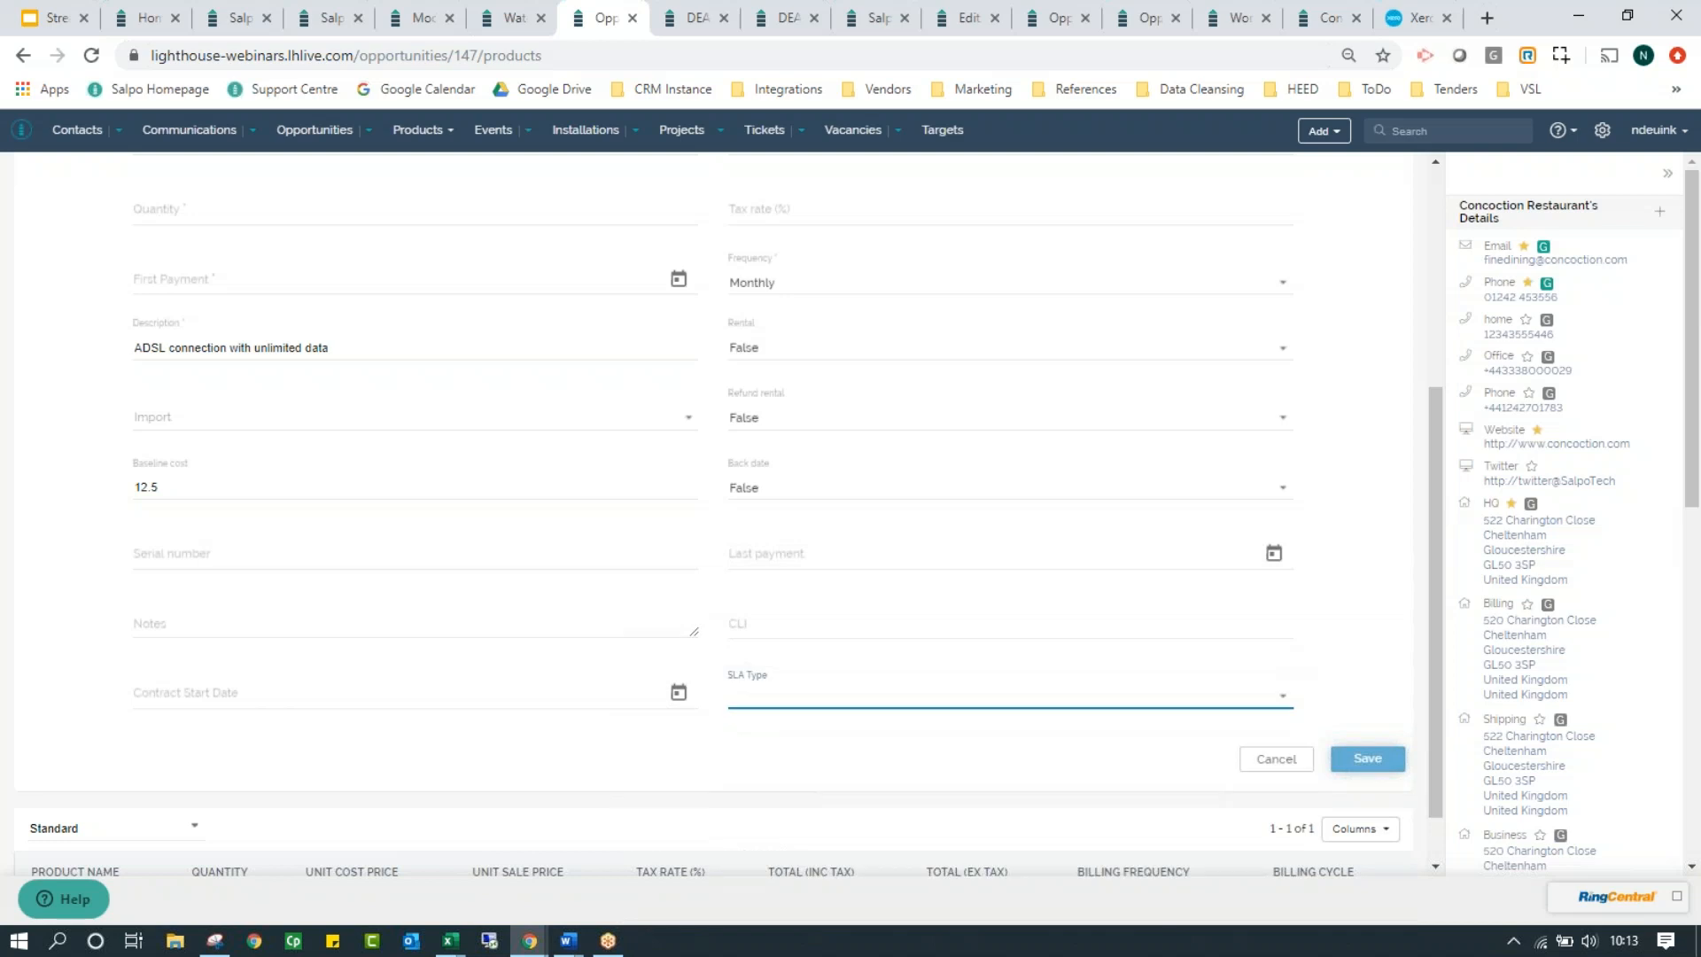
scroll(866, 429, up, 3)
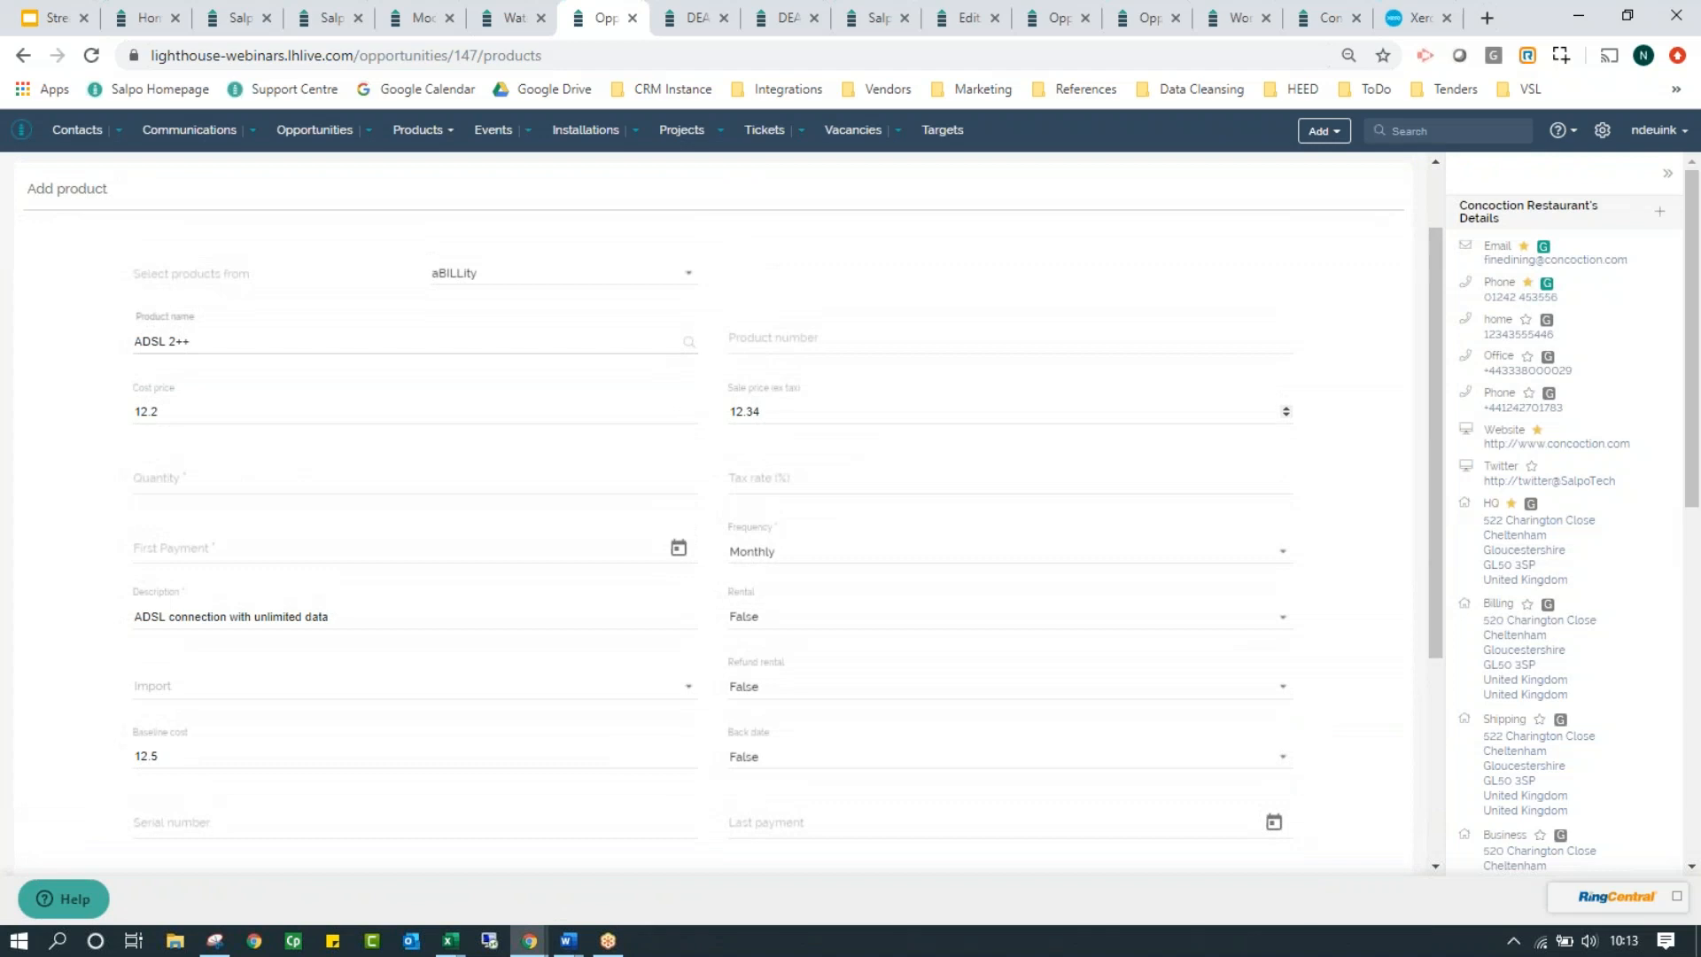
Review the products and DEAR Systems order details of Morisset Vet Hospital's DEAR opportunity.
click(684, 21)
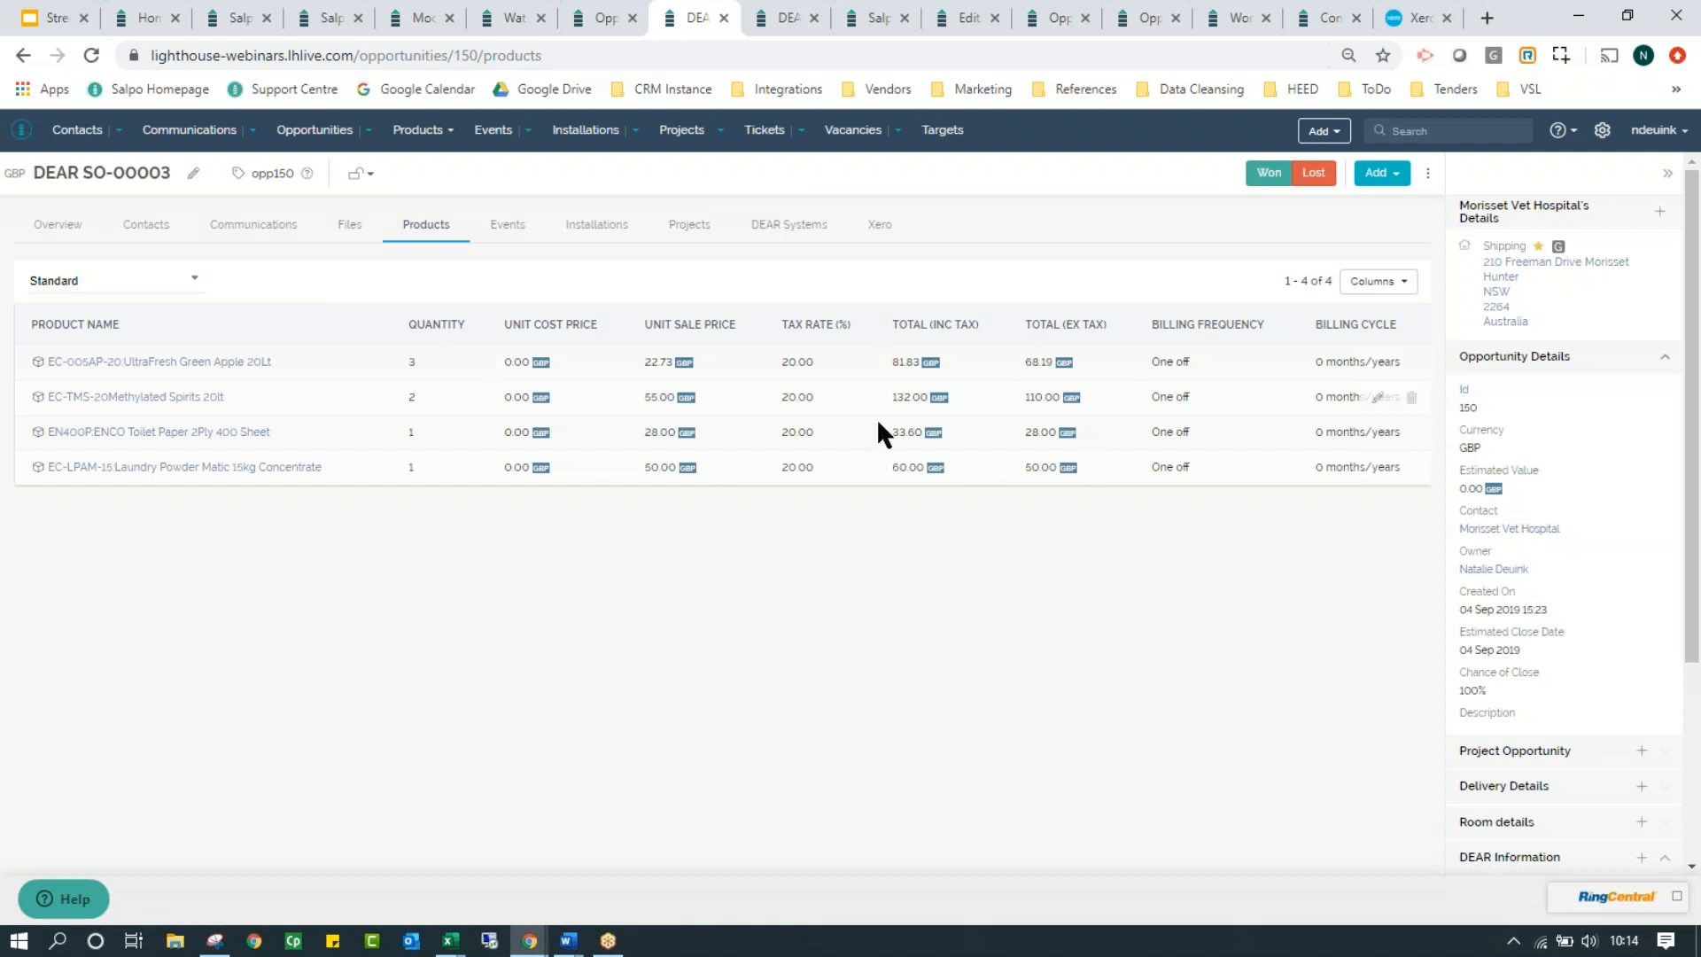
click(769, 16)
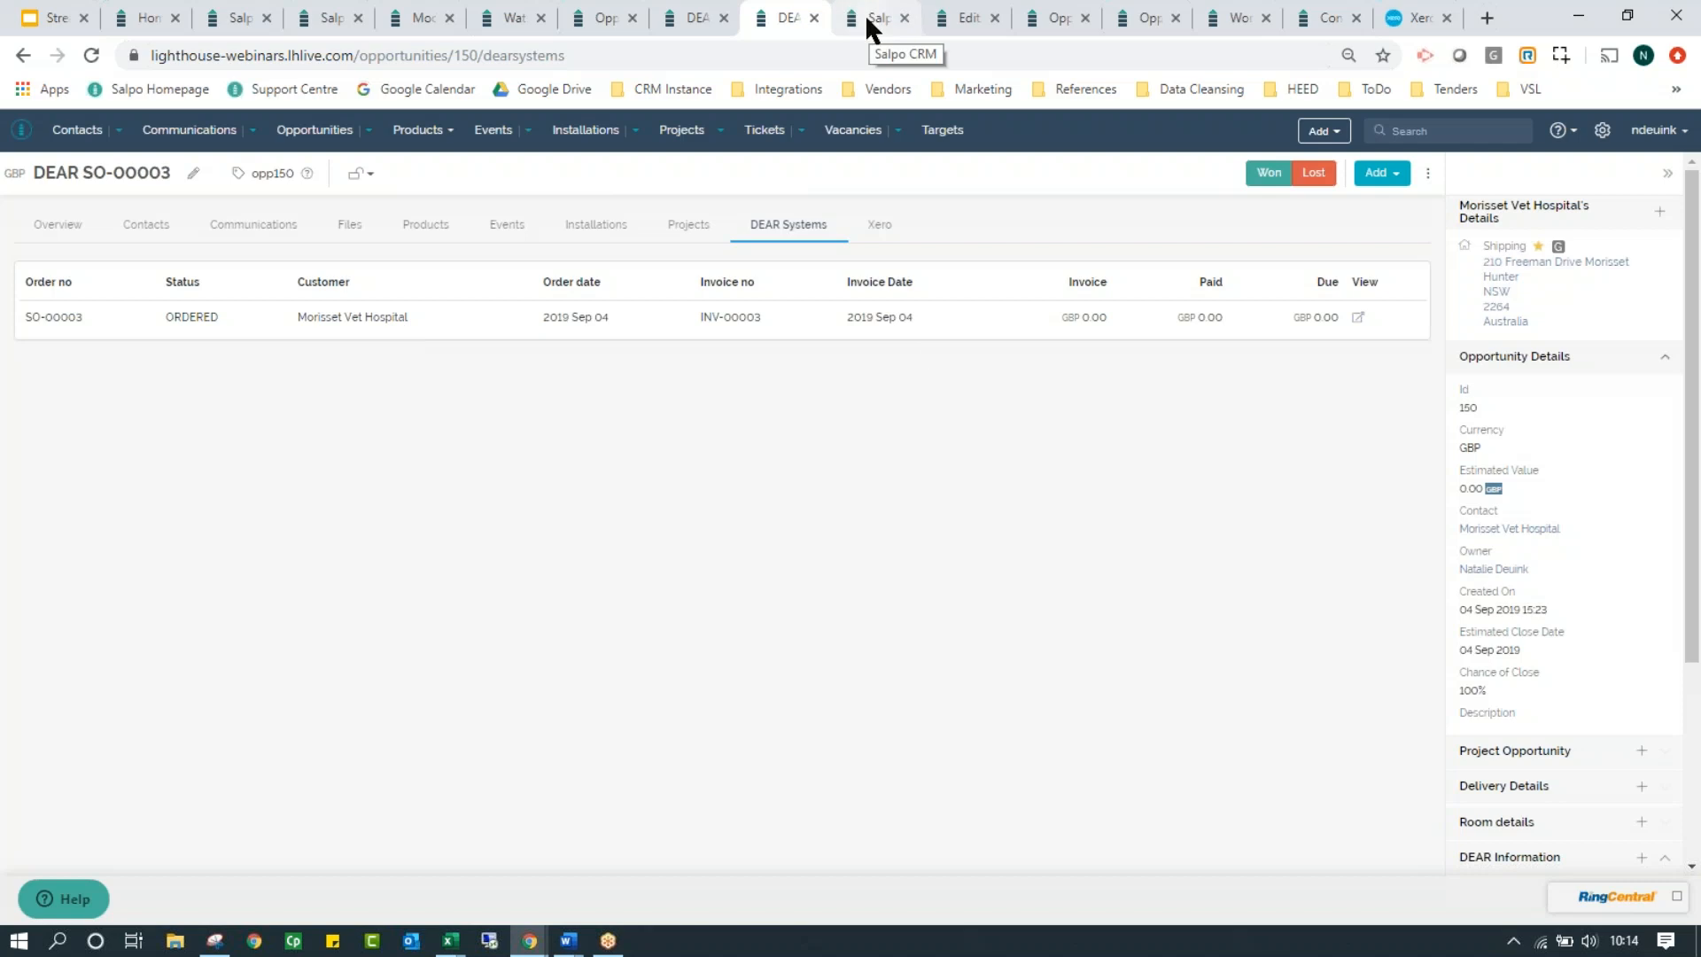
click(671, 20)
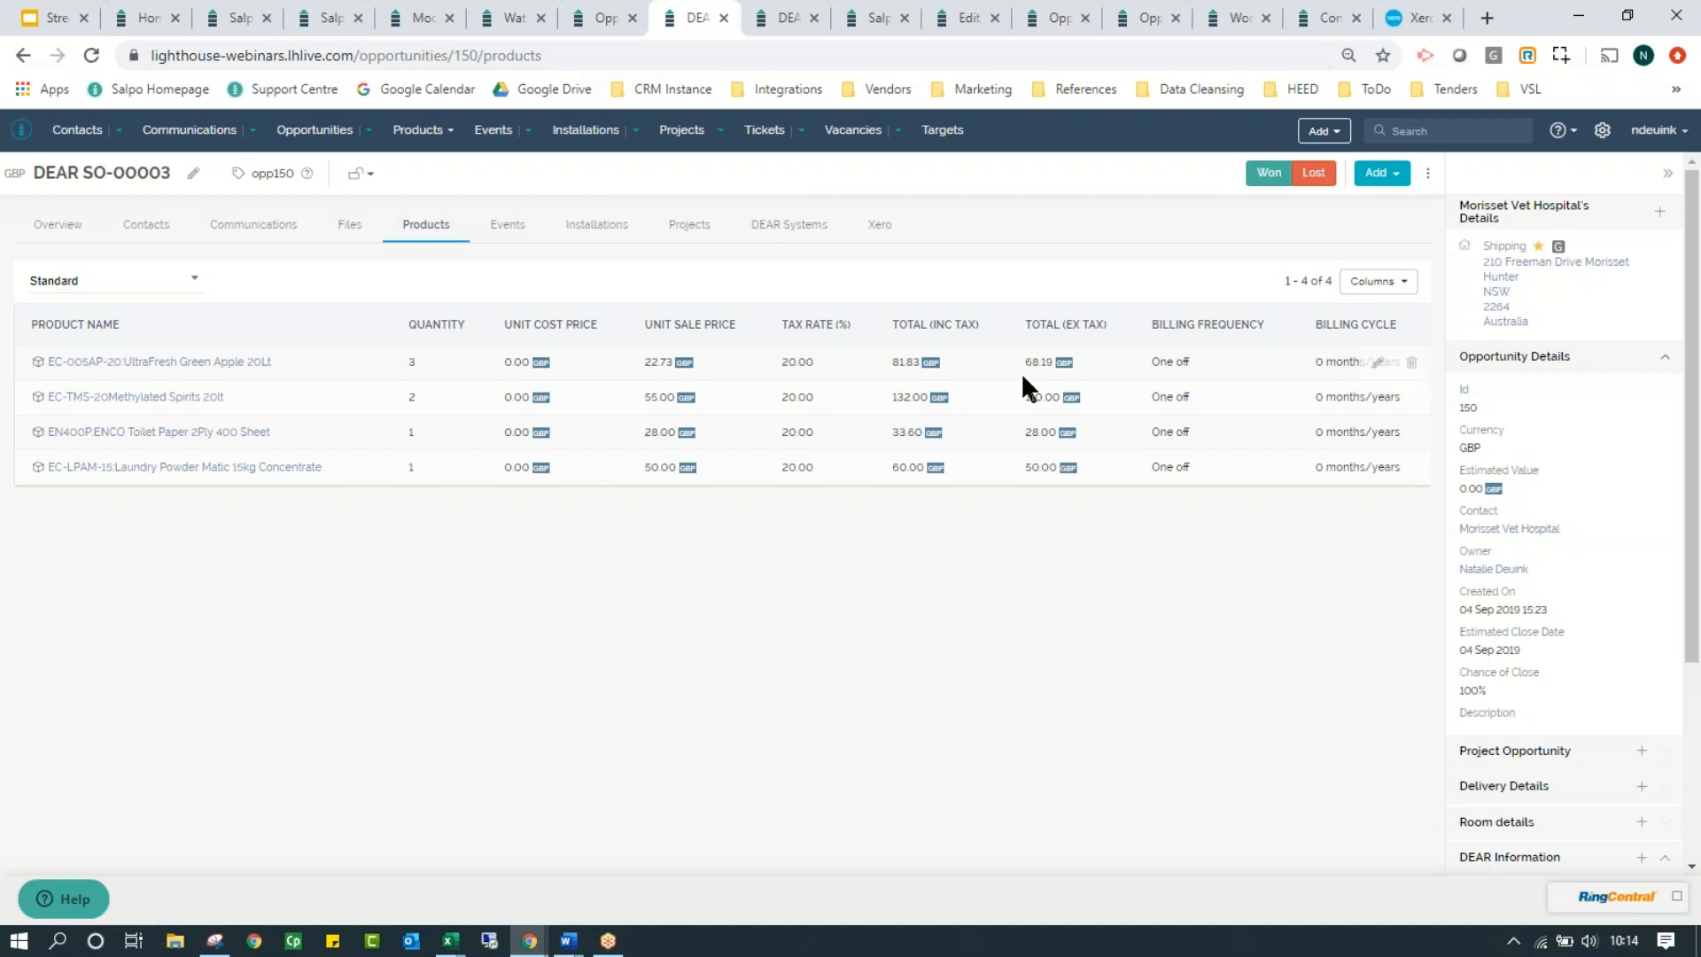
Examine the company and site details required to sync Morisset Vet Hospital's opportunity with aBILLity, without updating.
click(1381, 173)
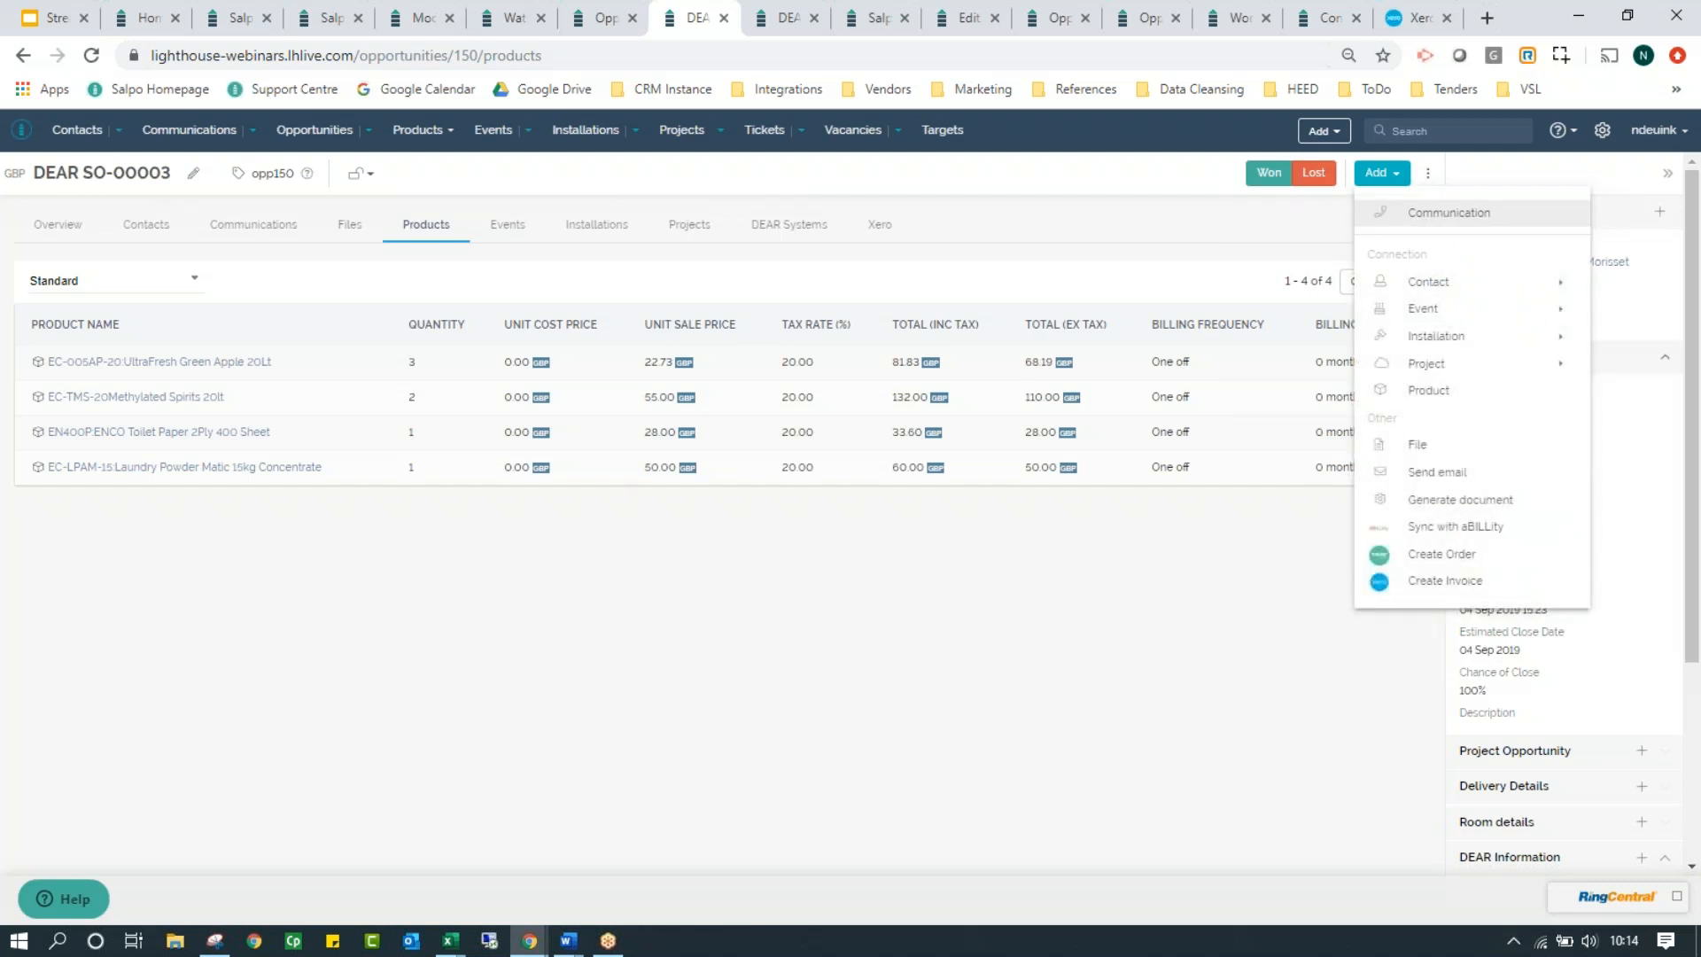
click(1444, 529)
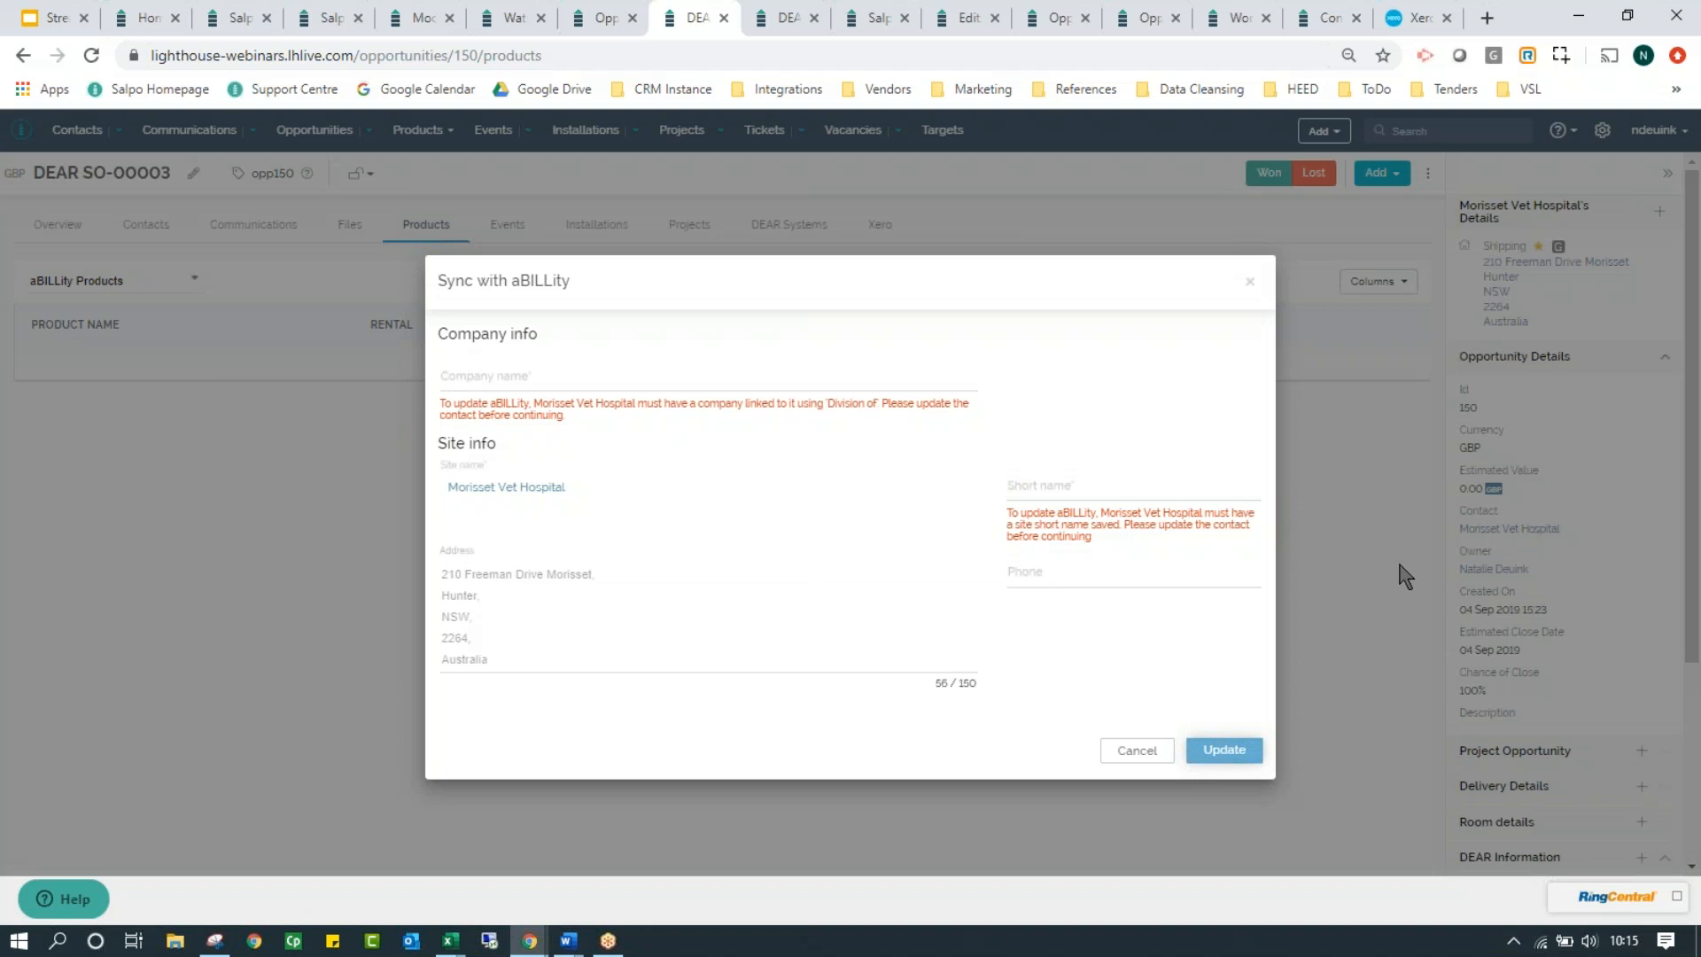
click(1249, 284)
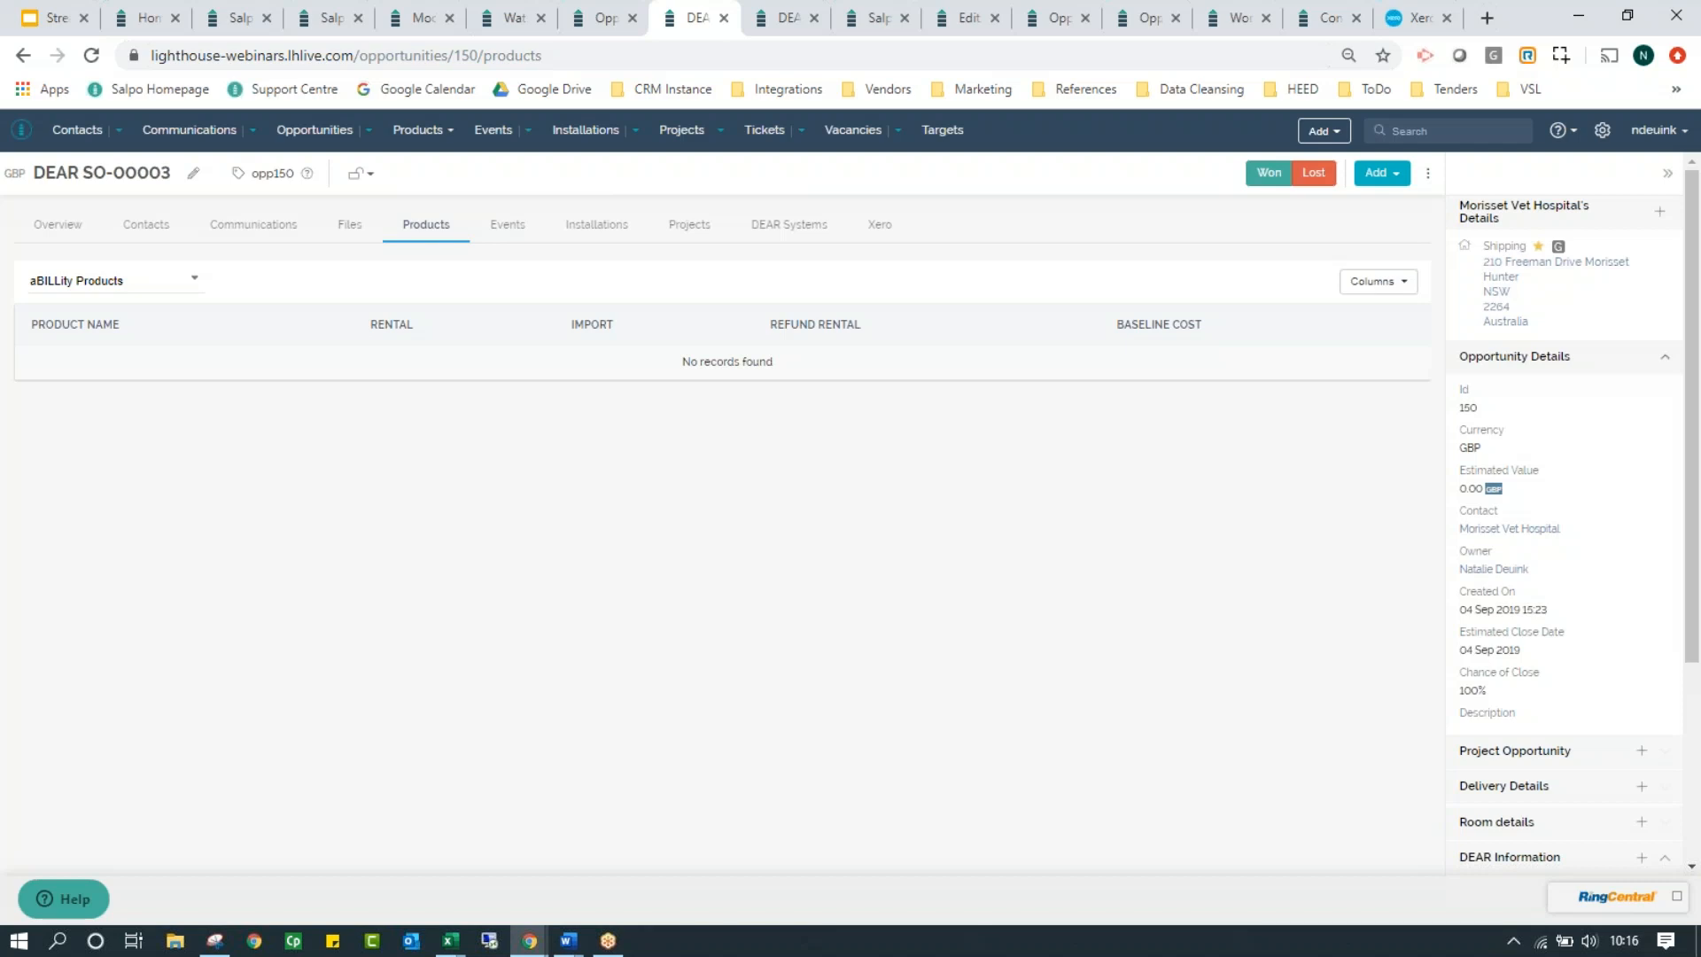
Return to the Concoction Restaurant opportunity and discard the unsaved ADSL 2++ product entry.
click(594, 20)
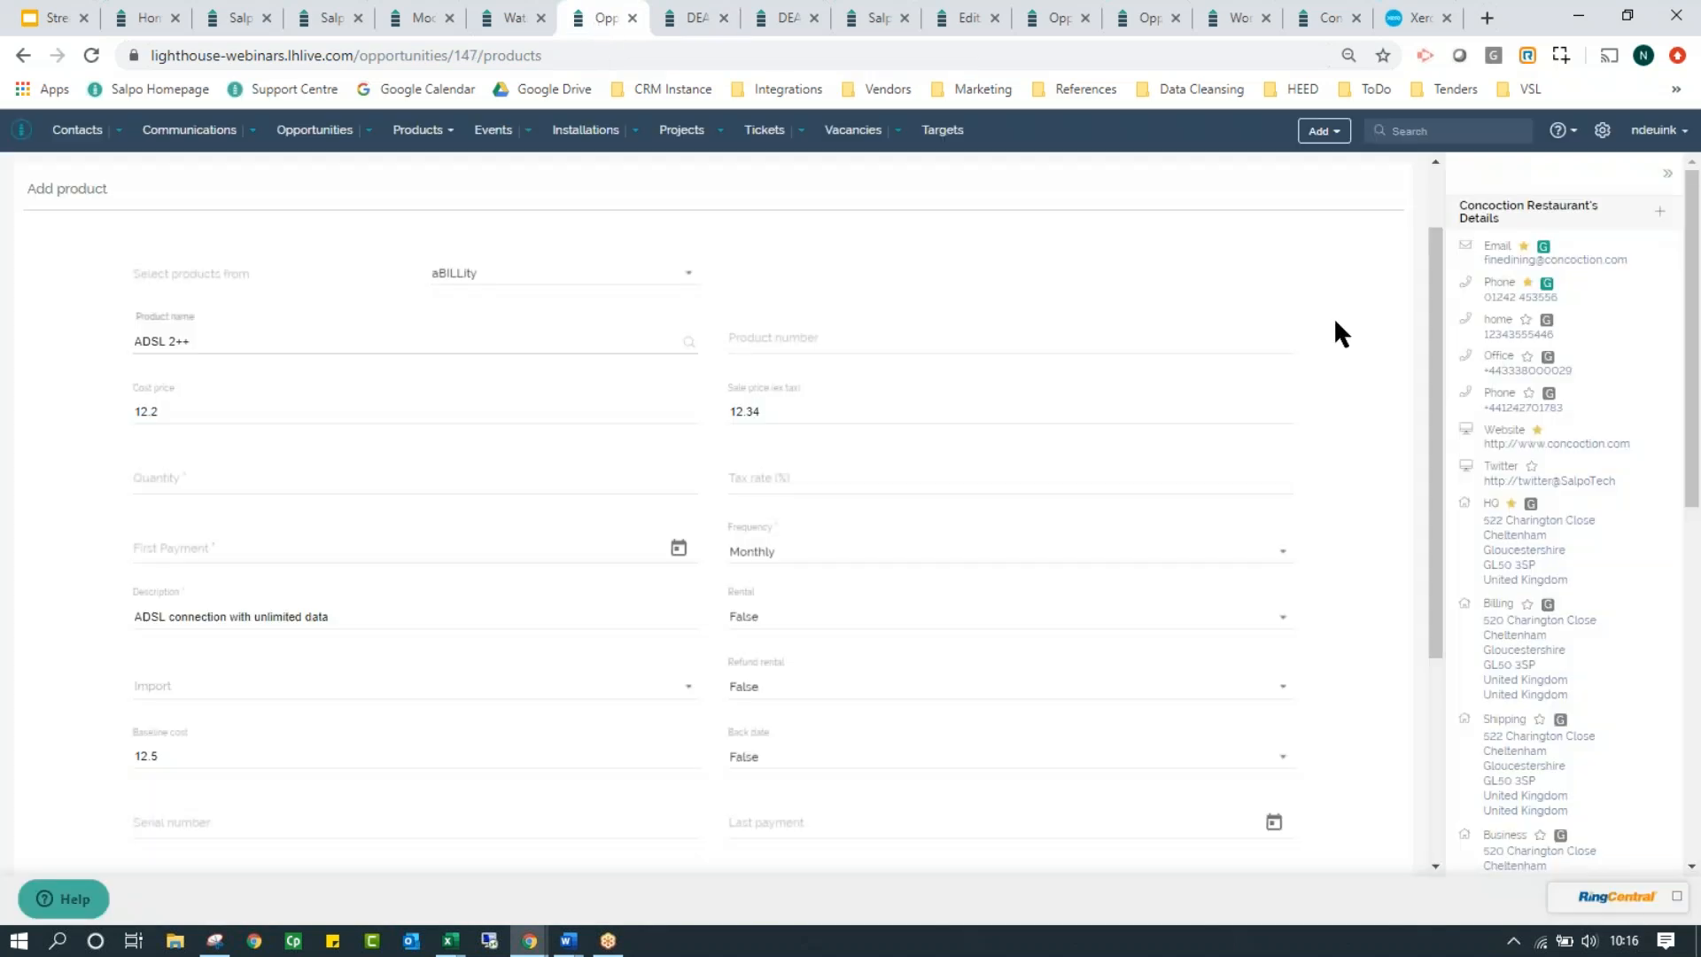
scroll(1332, 317, down, 5)
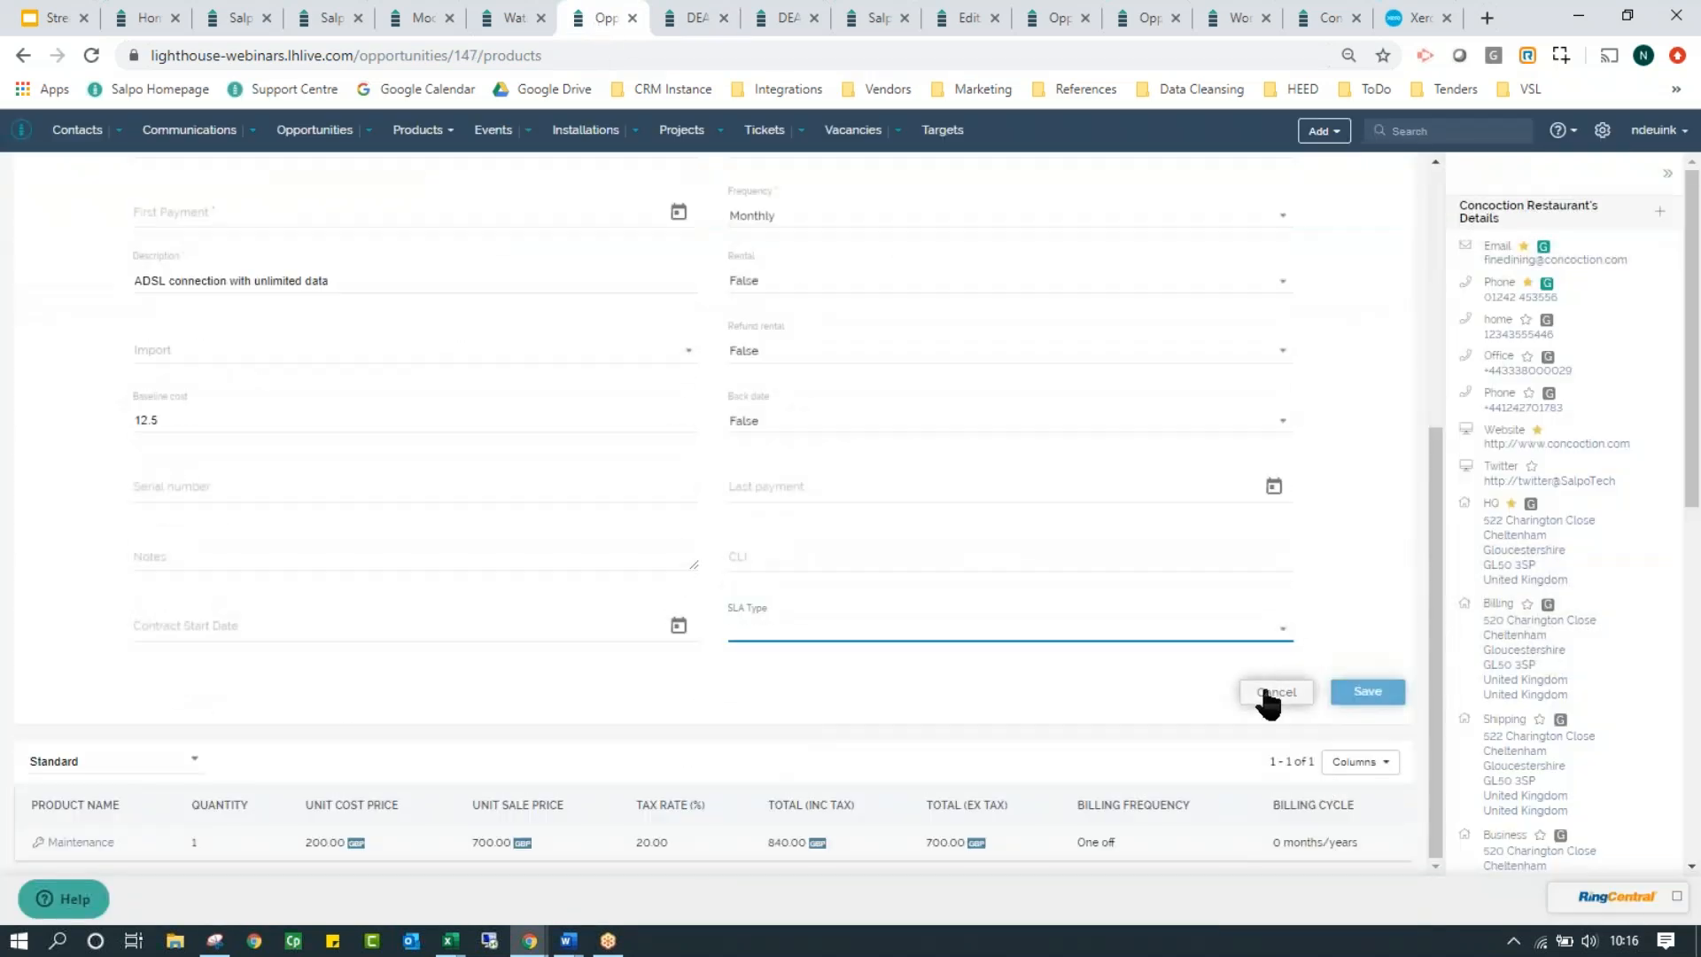
click(1265, 695)
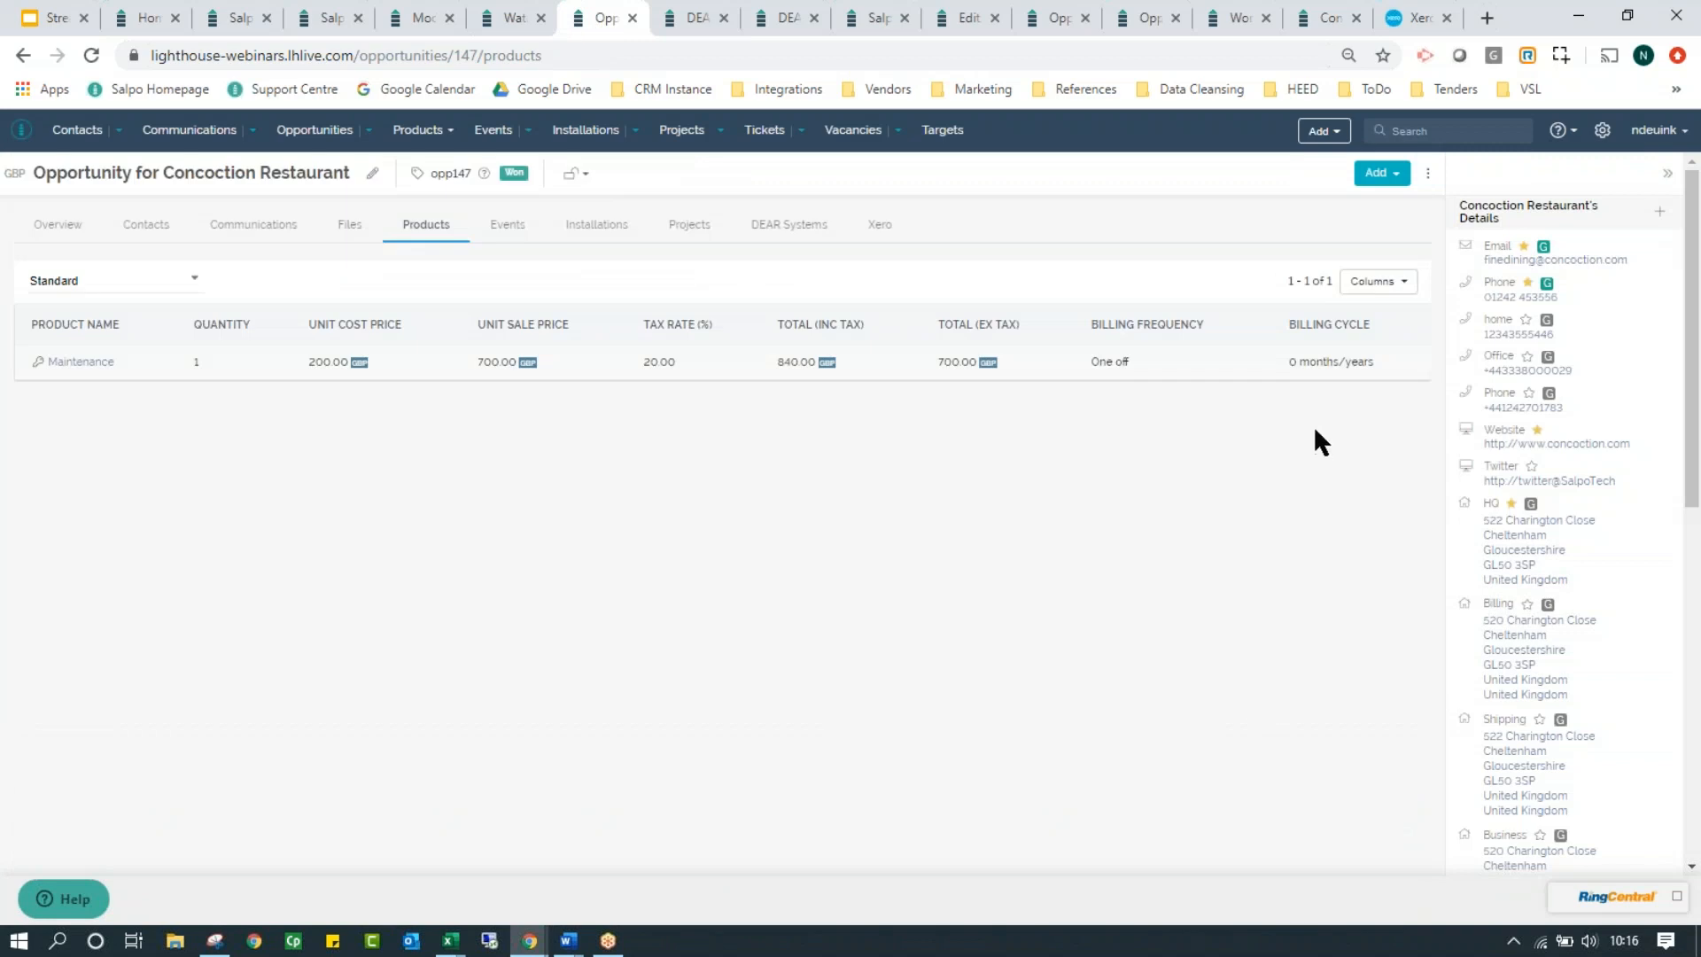
Reopen the Concoction Restaurant opportunity and close it as Won, dated 19/09/2019, with the line items total of 700 as close value.
click(1429, 174)
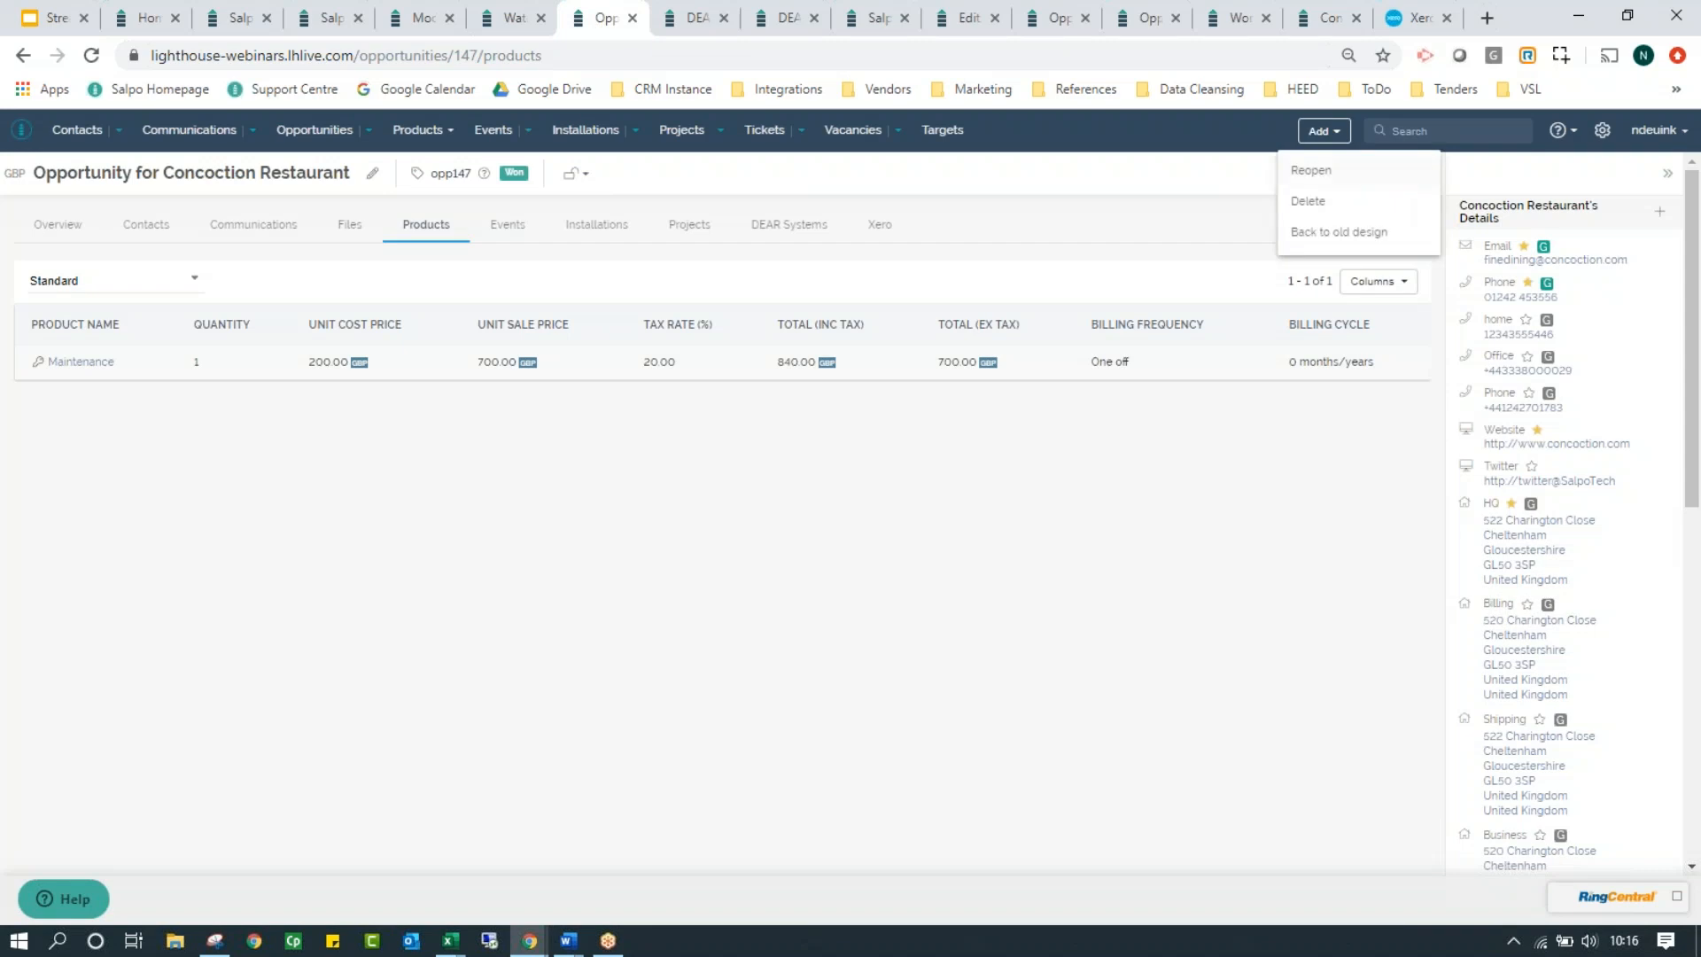
click(1360, 174)
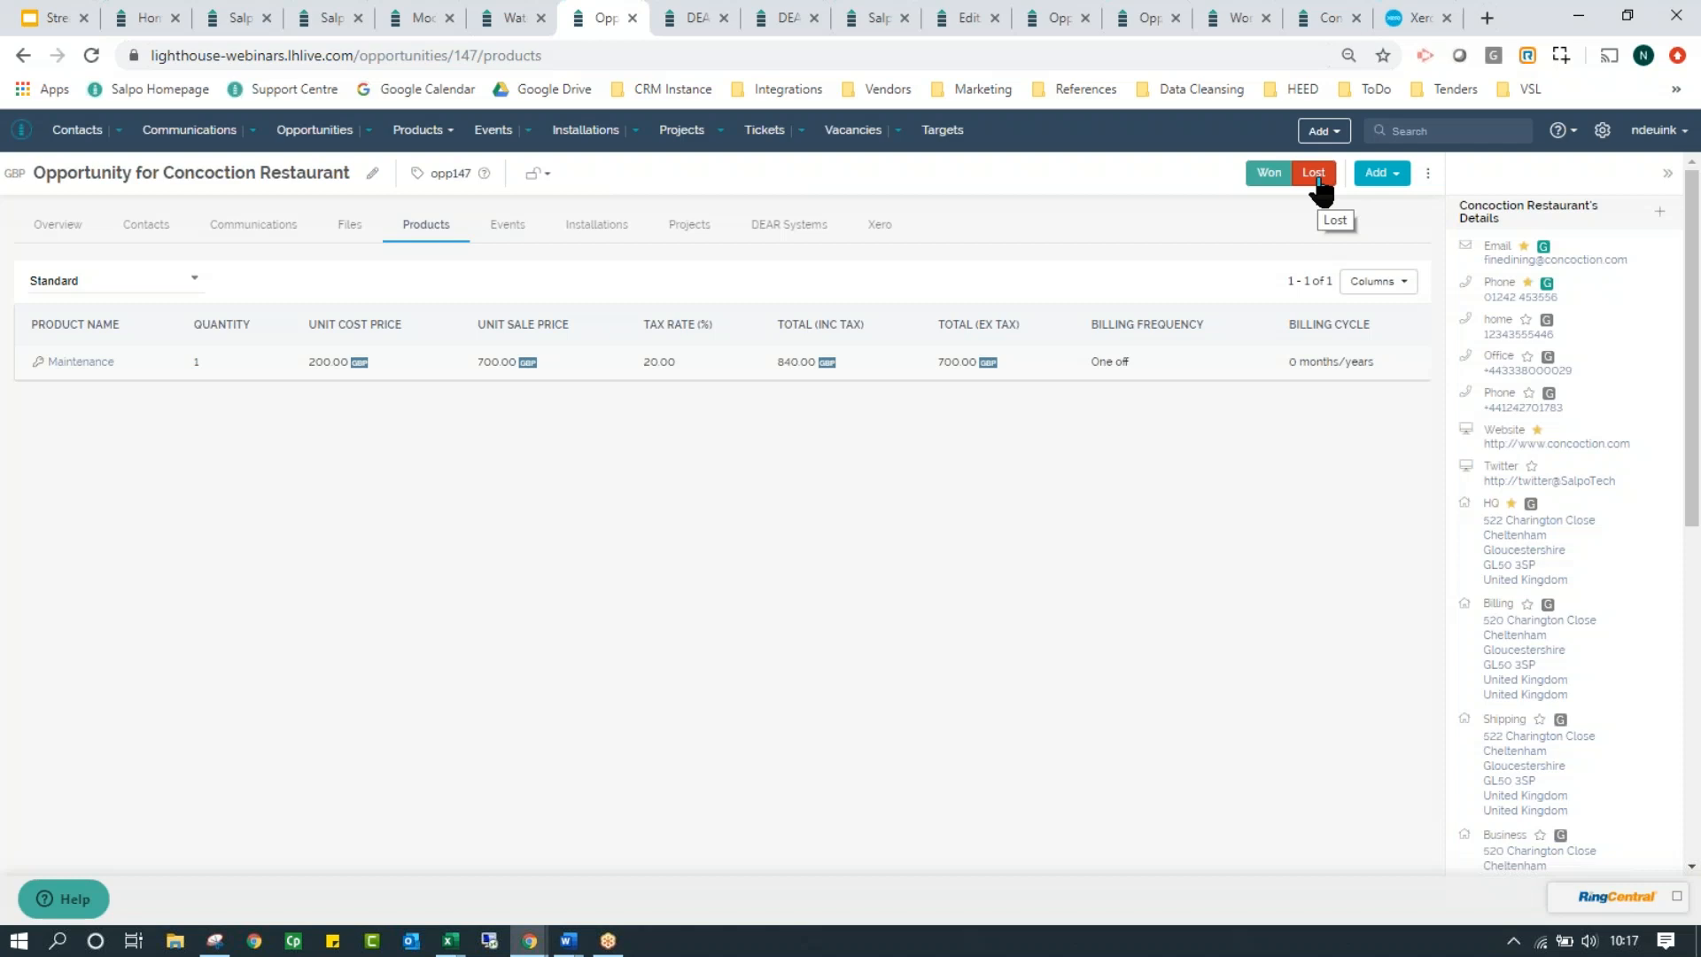
click(1268, 173)
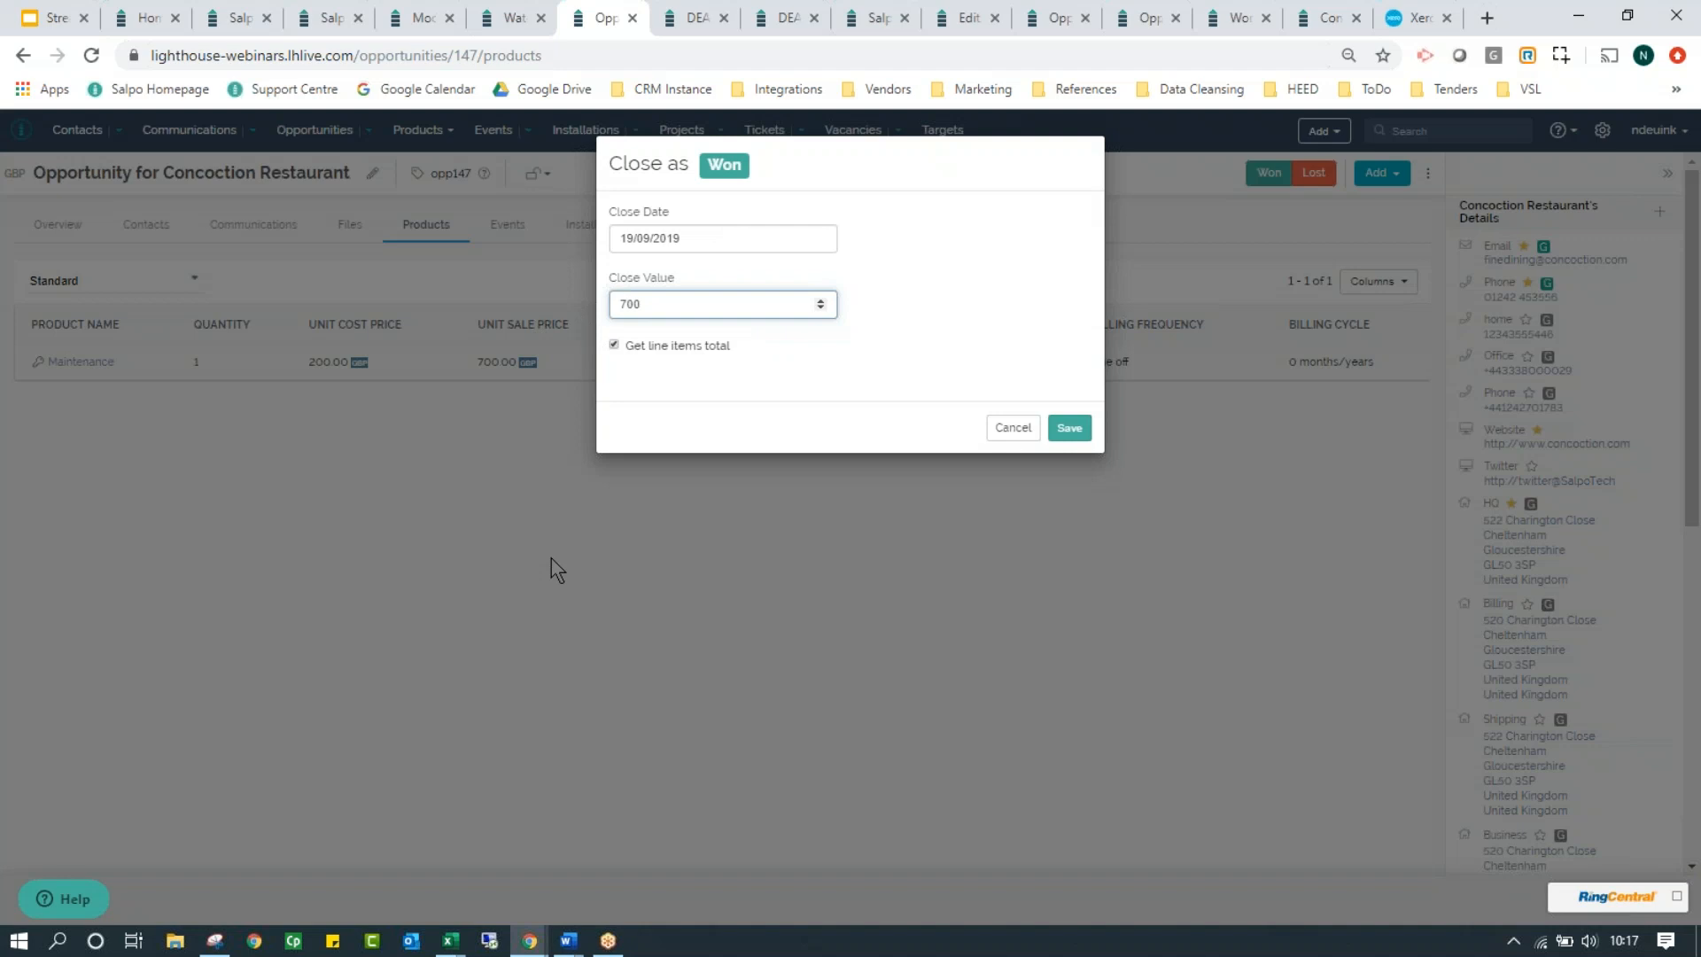
click(1063, 428)
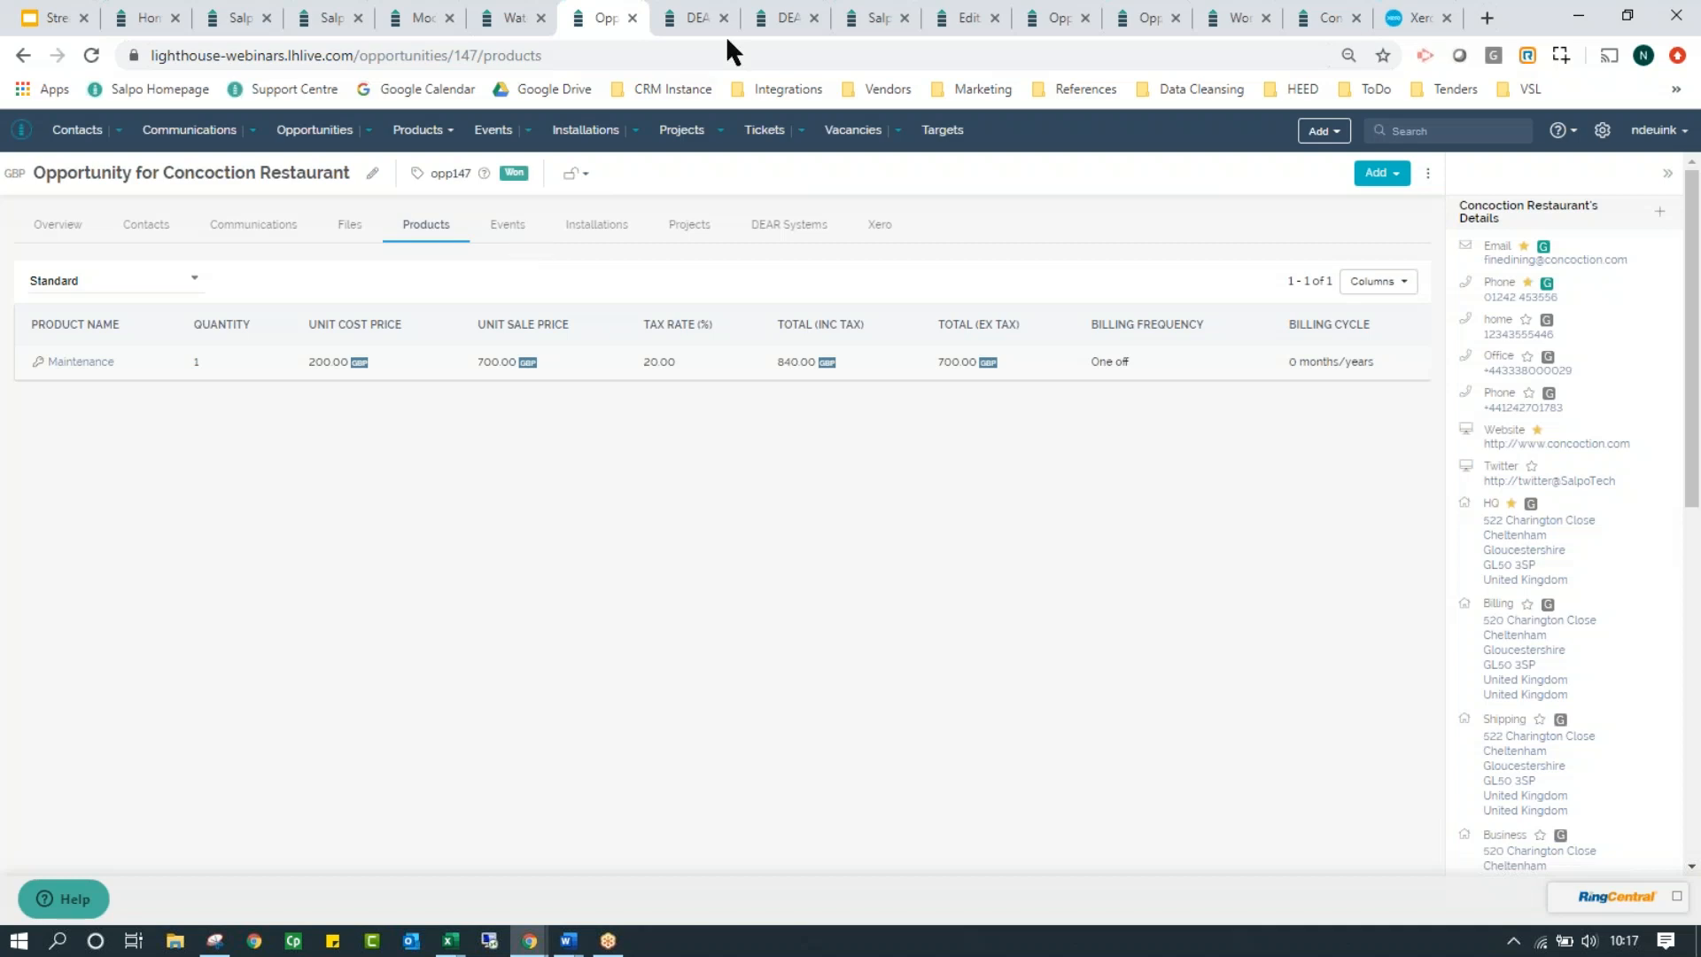
View the Wordware opportunity's products, the Quote inc Products template and the opportunity's files.
click(857, 16)
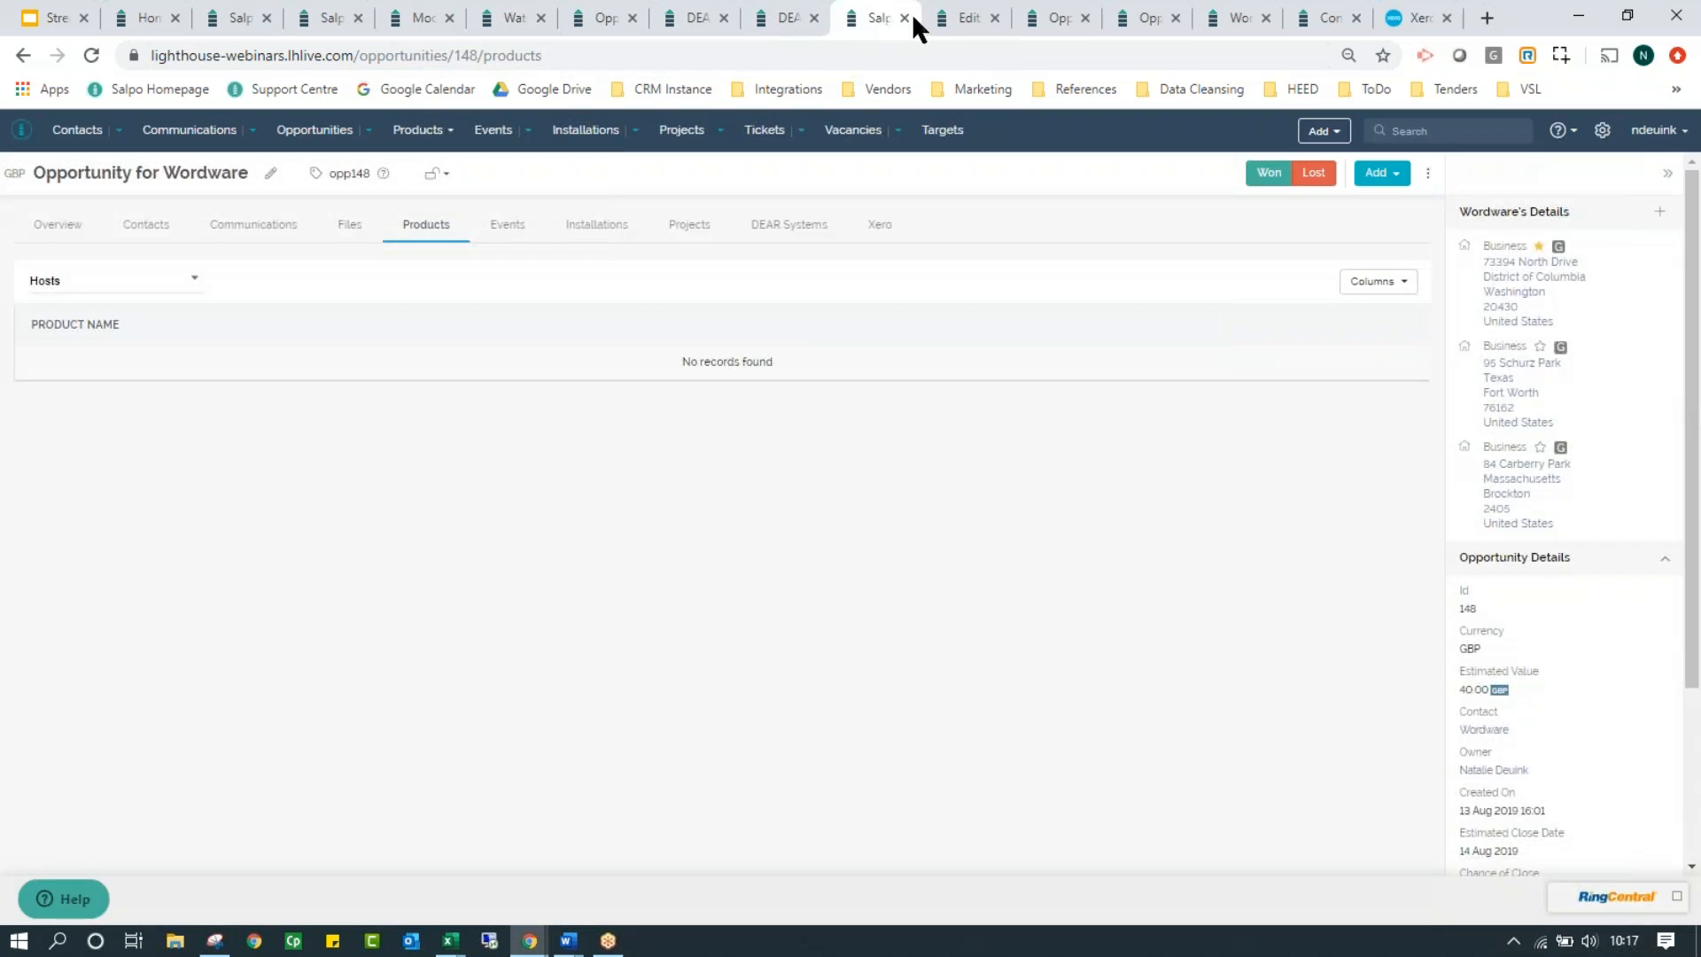
click(948, 18)
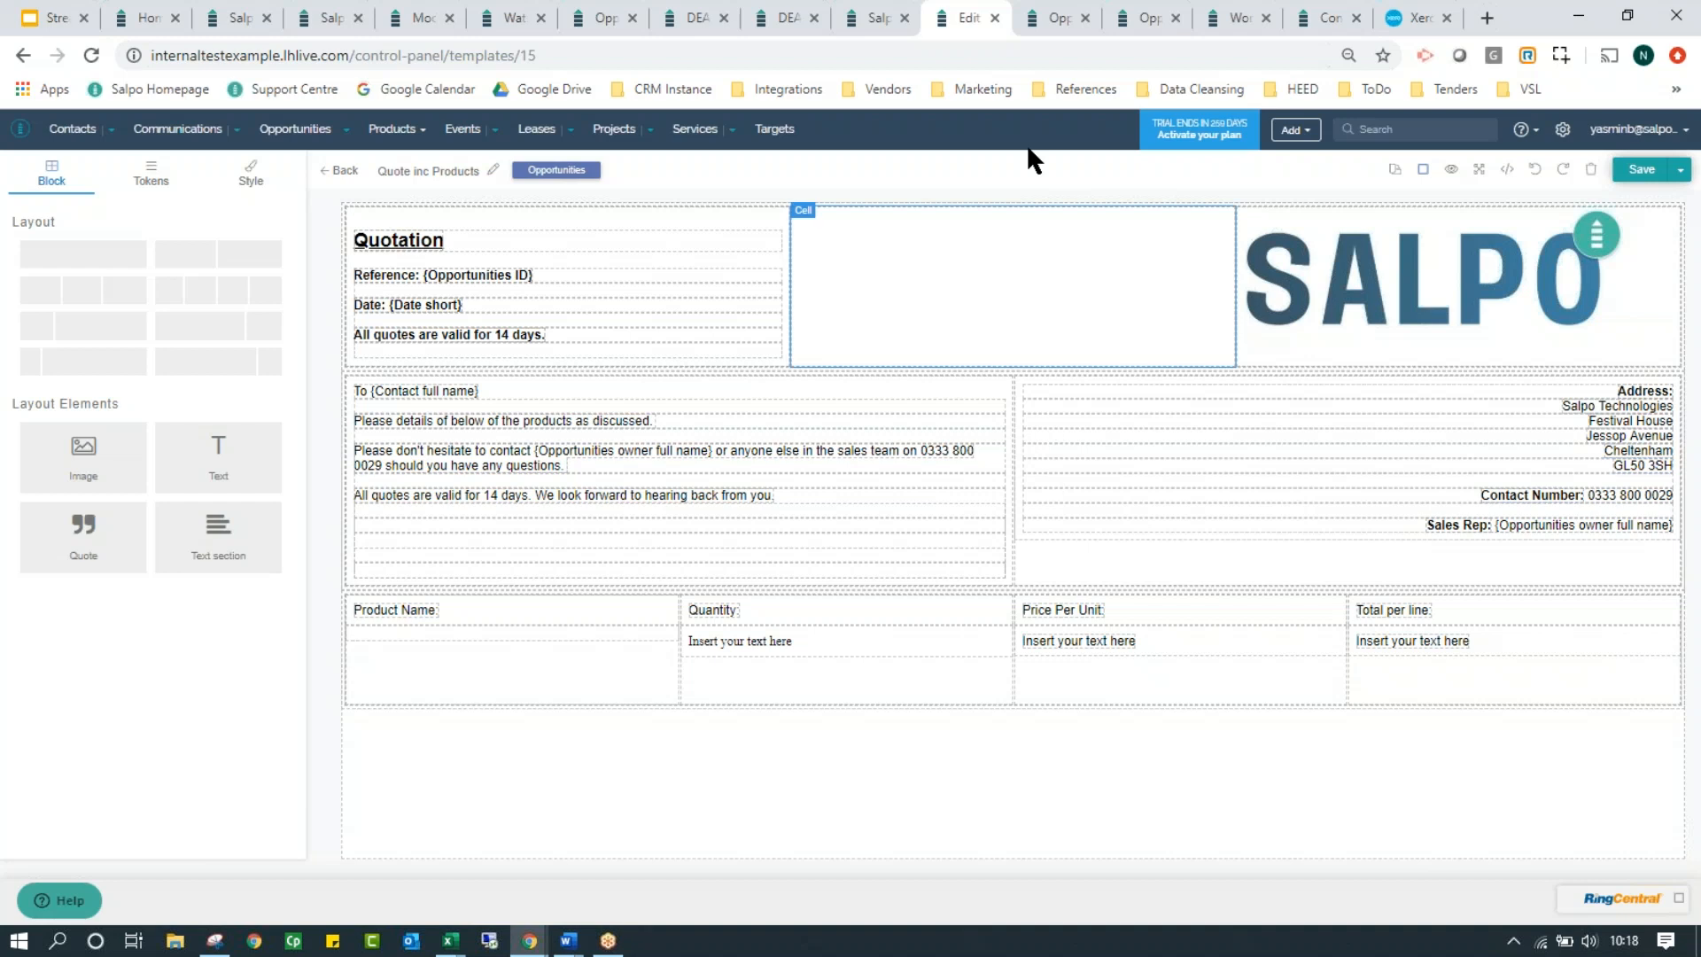
click(1051, 21)
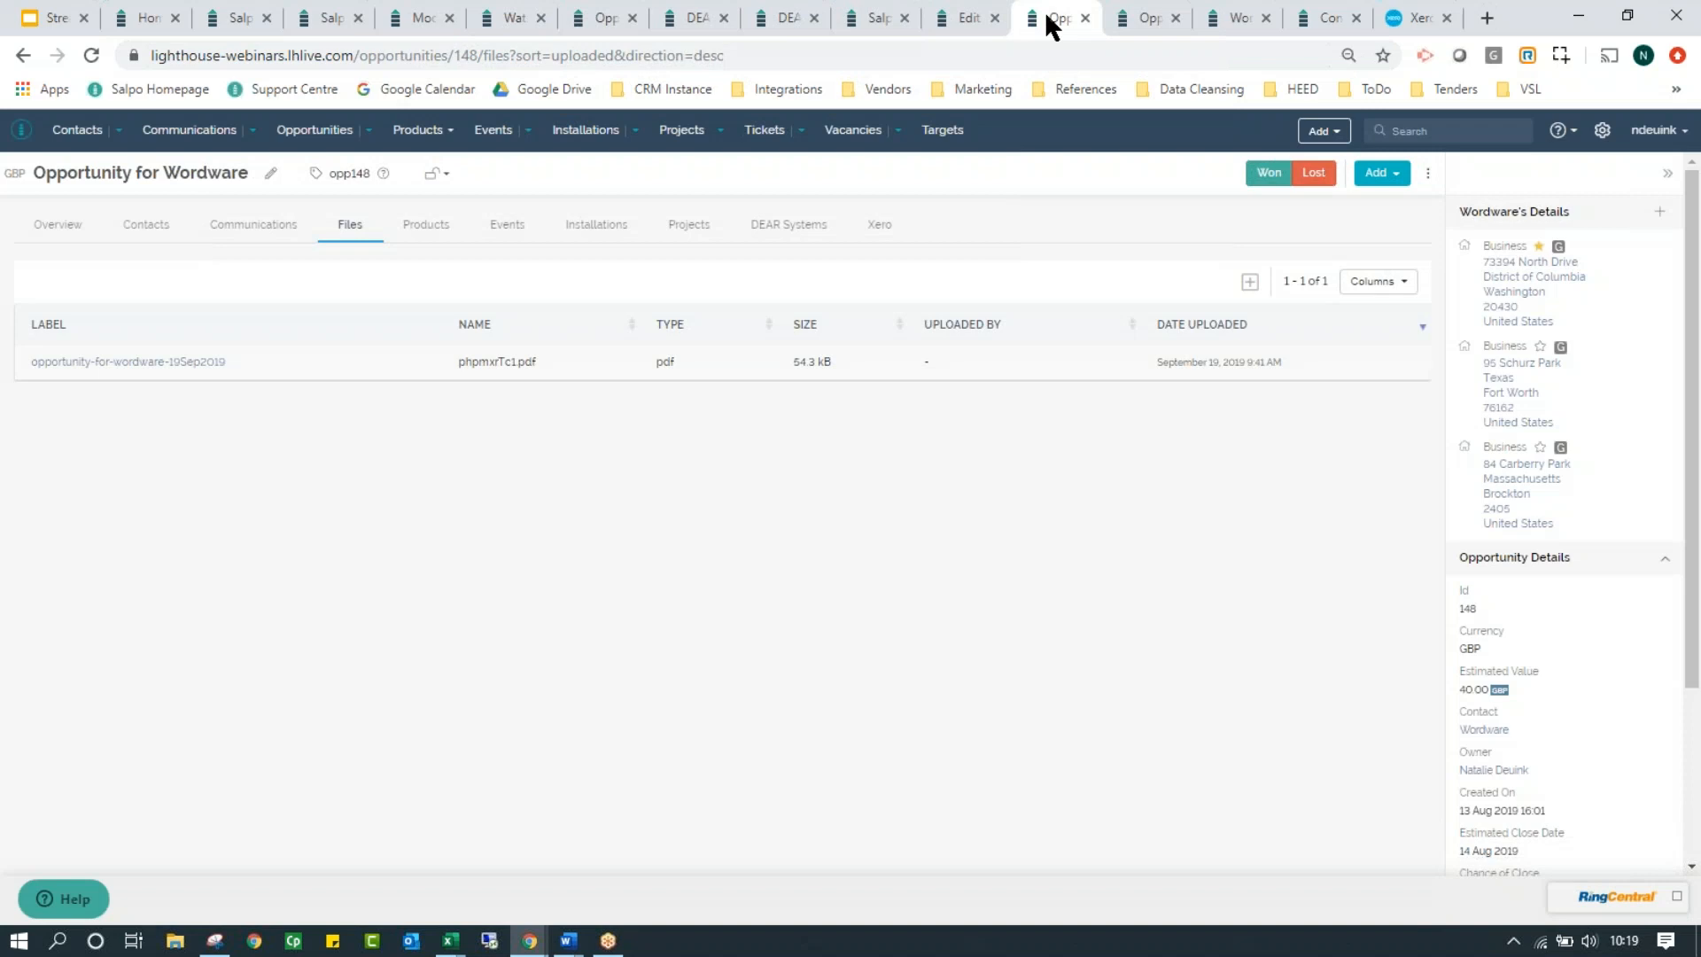
Check which templates can be used to generate a document for the Wordware opportunity, without generating one.
click(1394, 174)
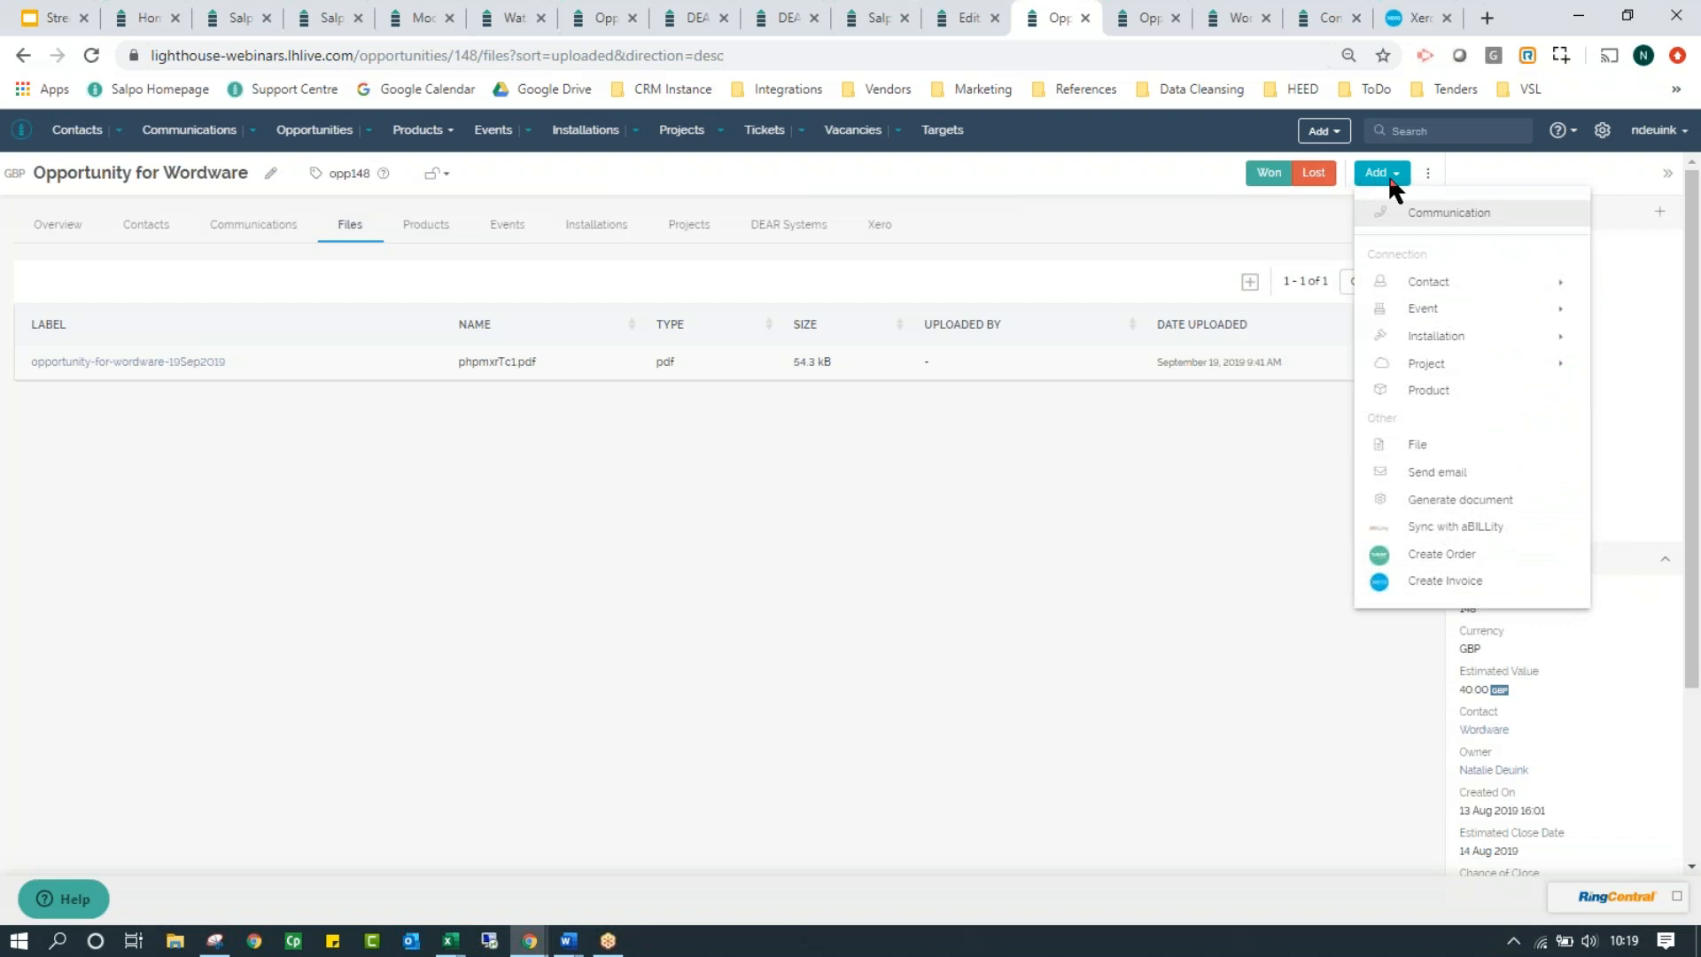
click(1434, 501)
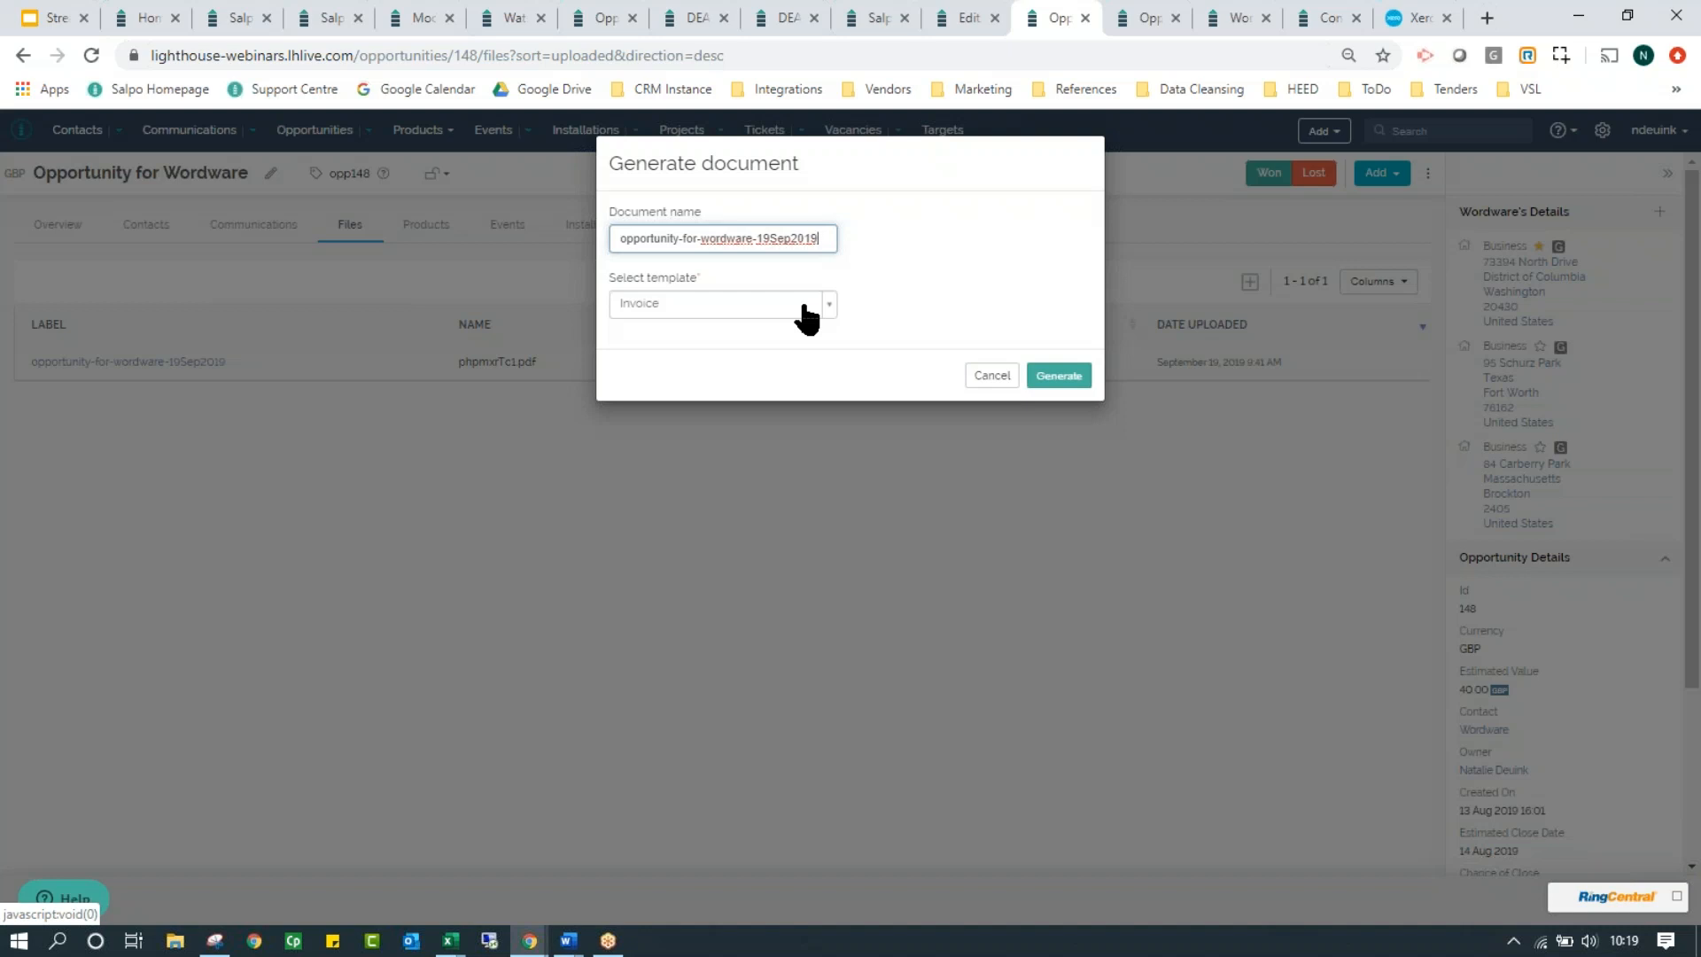
click(808, 310)
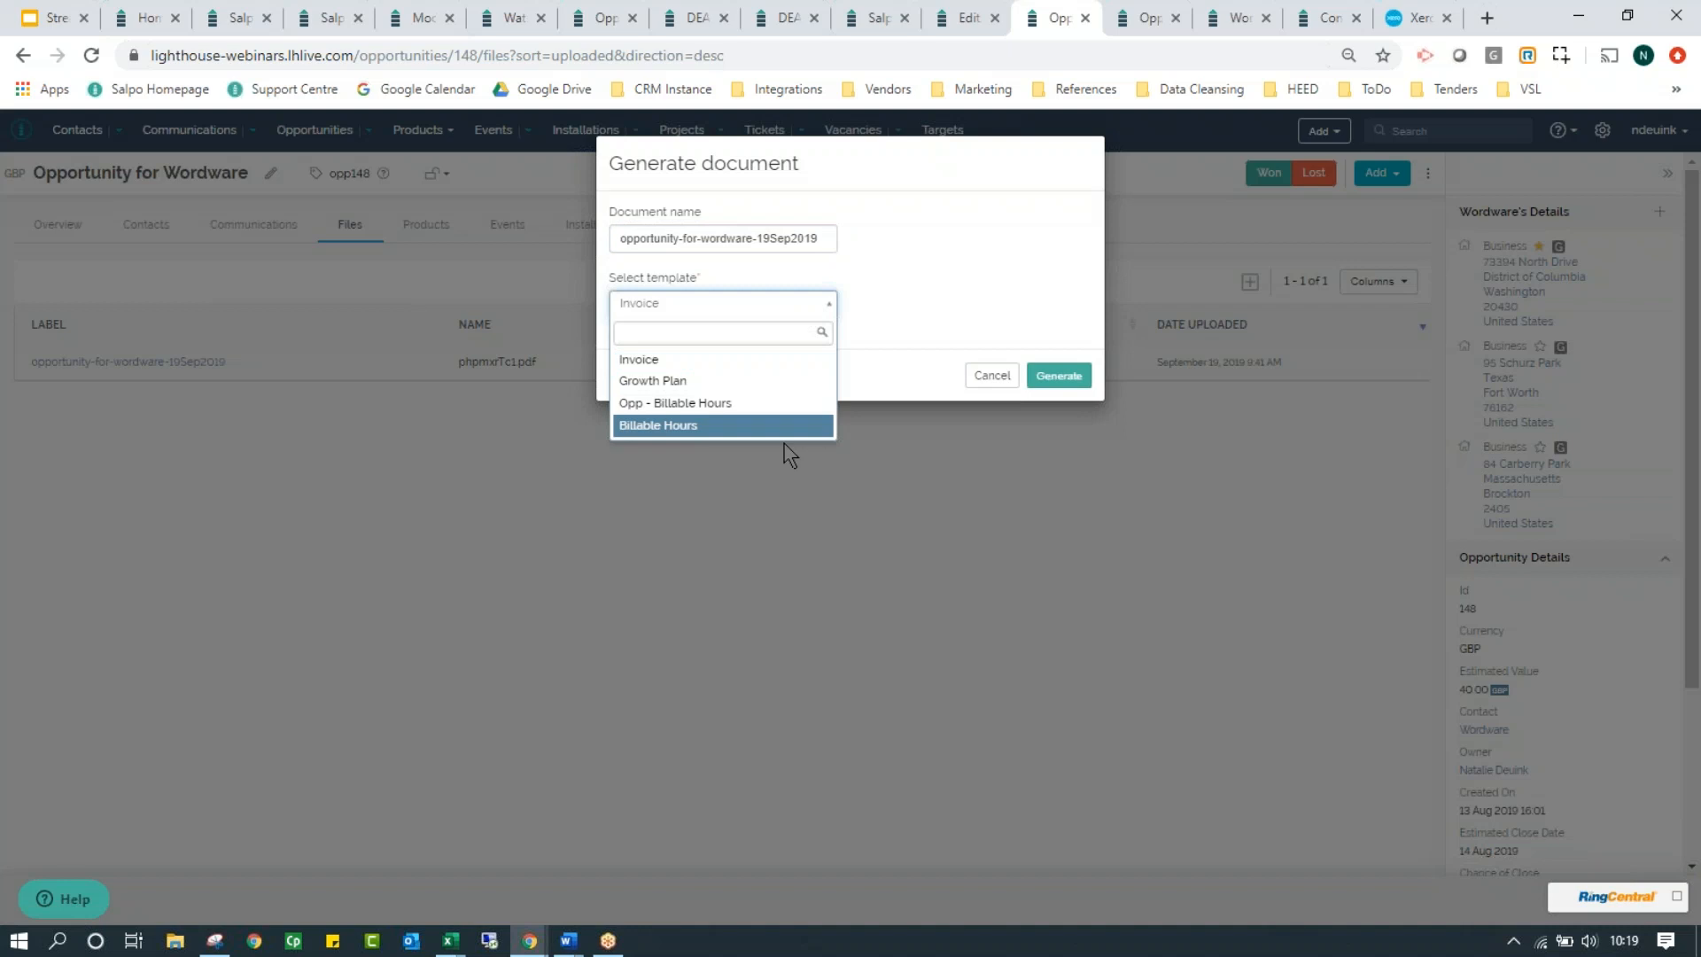
click(932, 324)
click(998, 377)
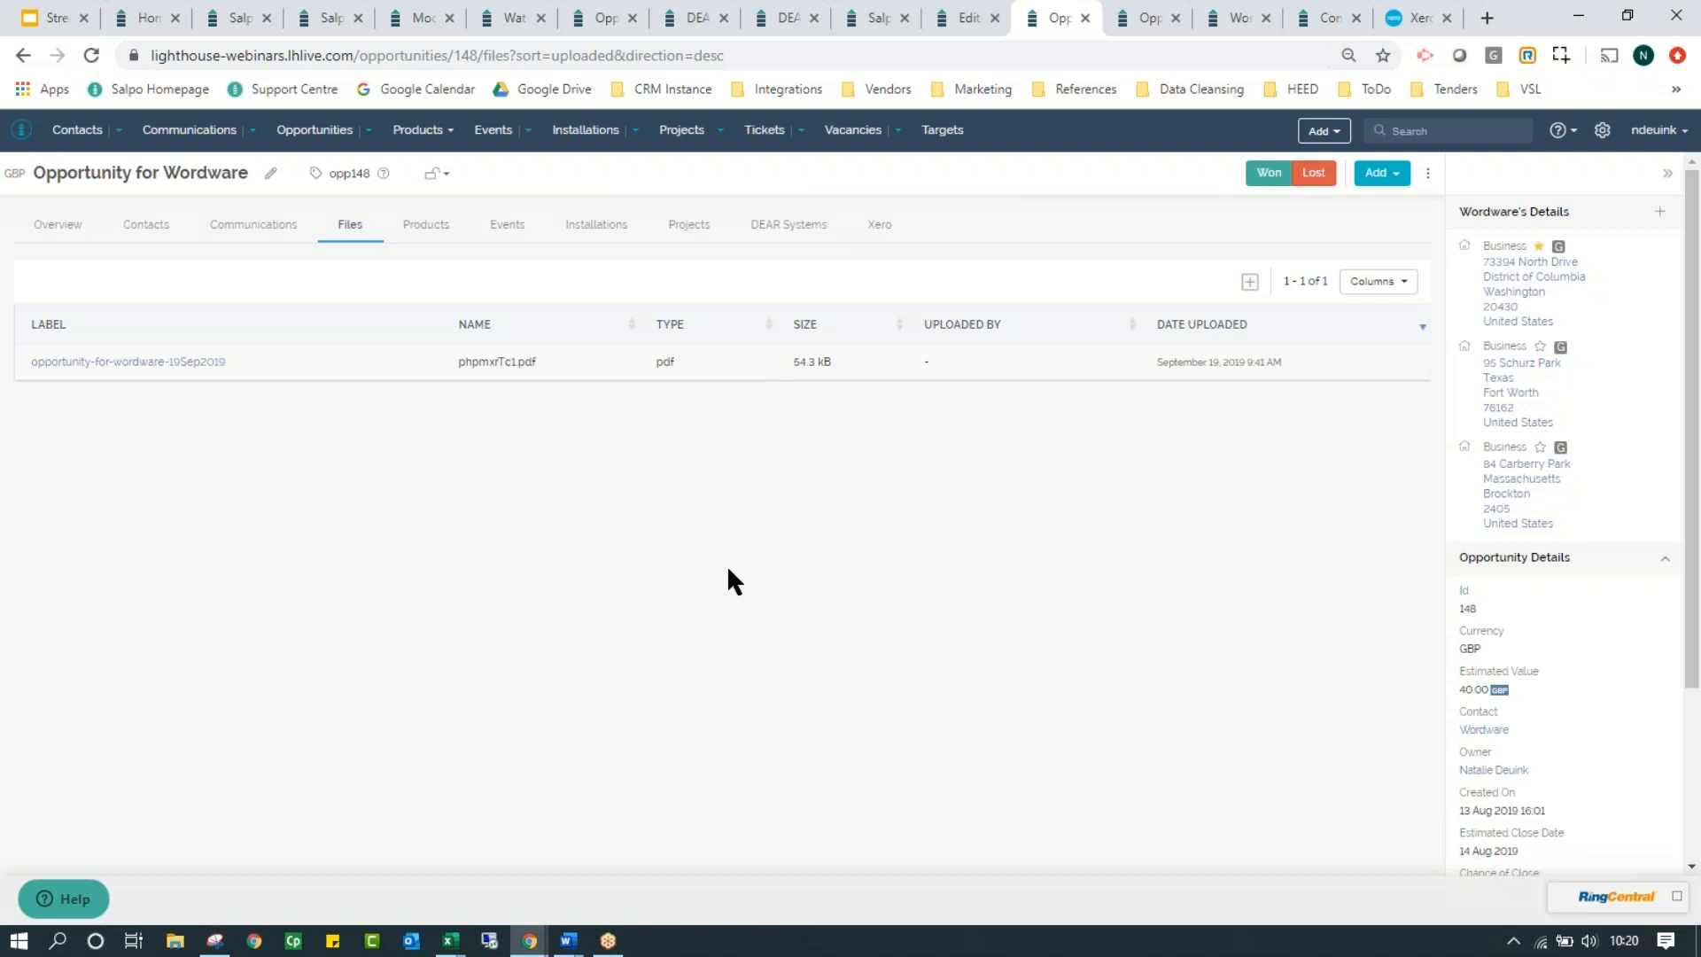
Check the actions available for the opportunity-for-wordware-19Sep2019 file.
mouse_move(1389, 358)
click(1410, 366)
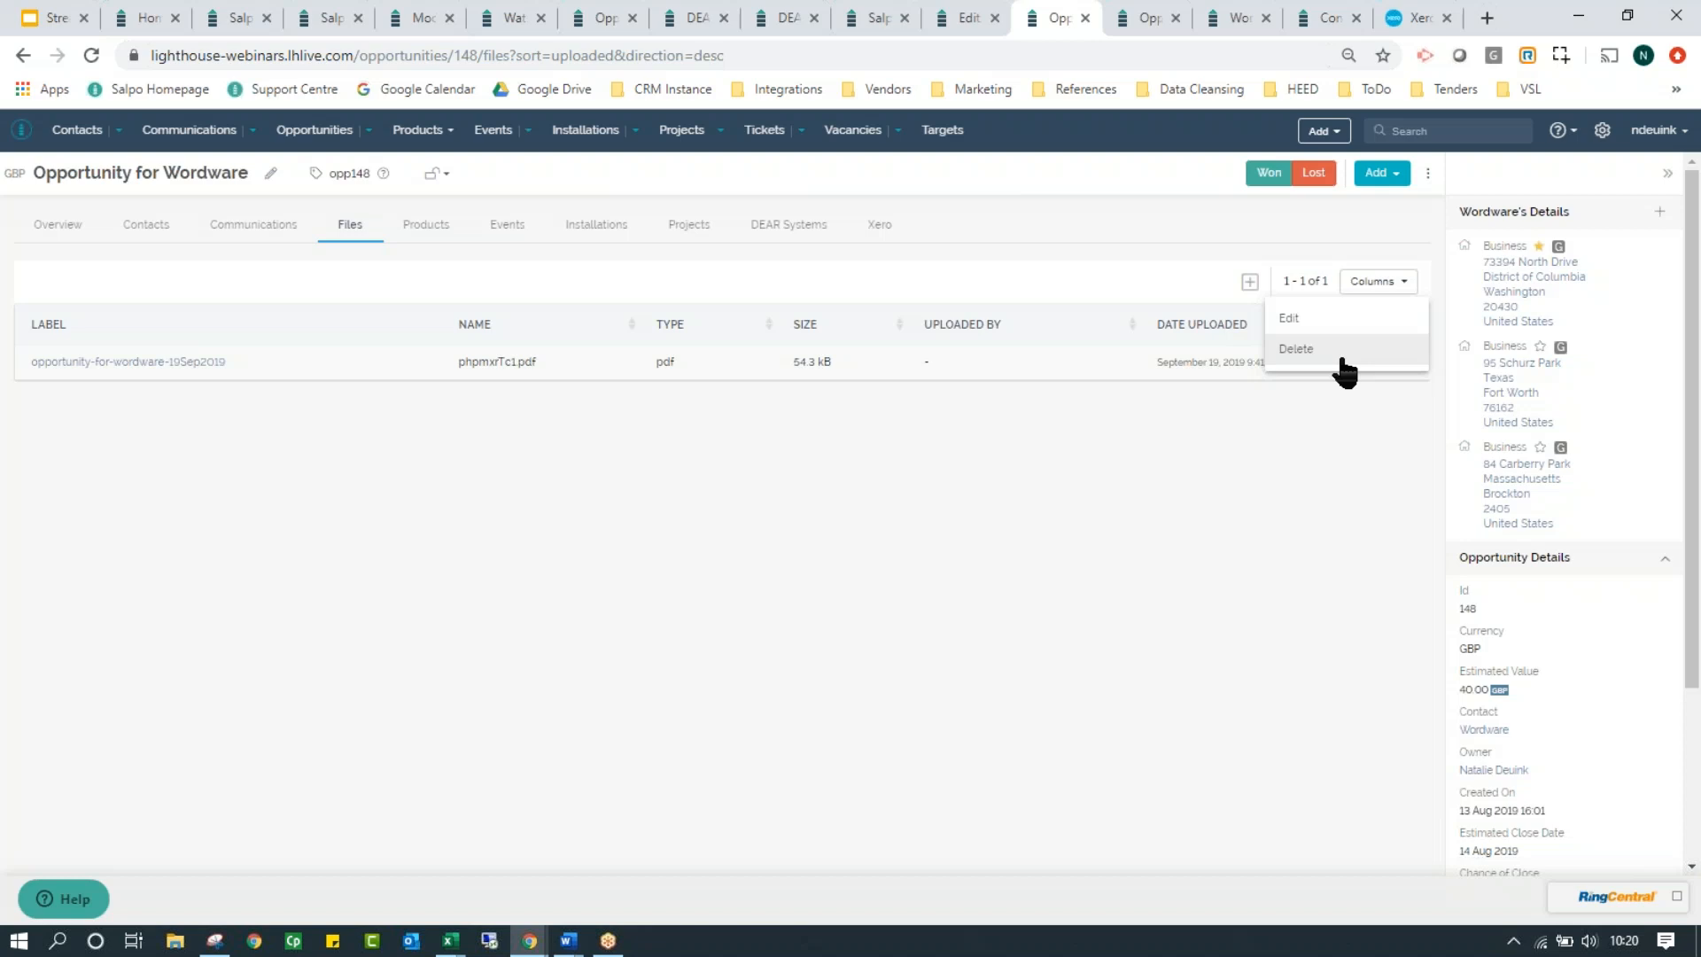
click(1056, 515)
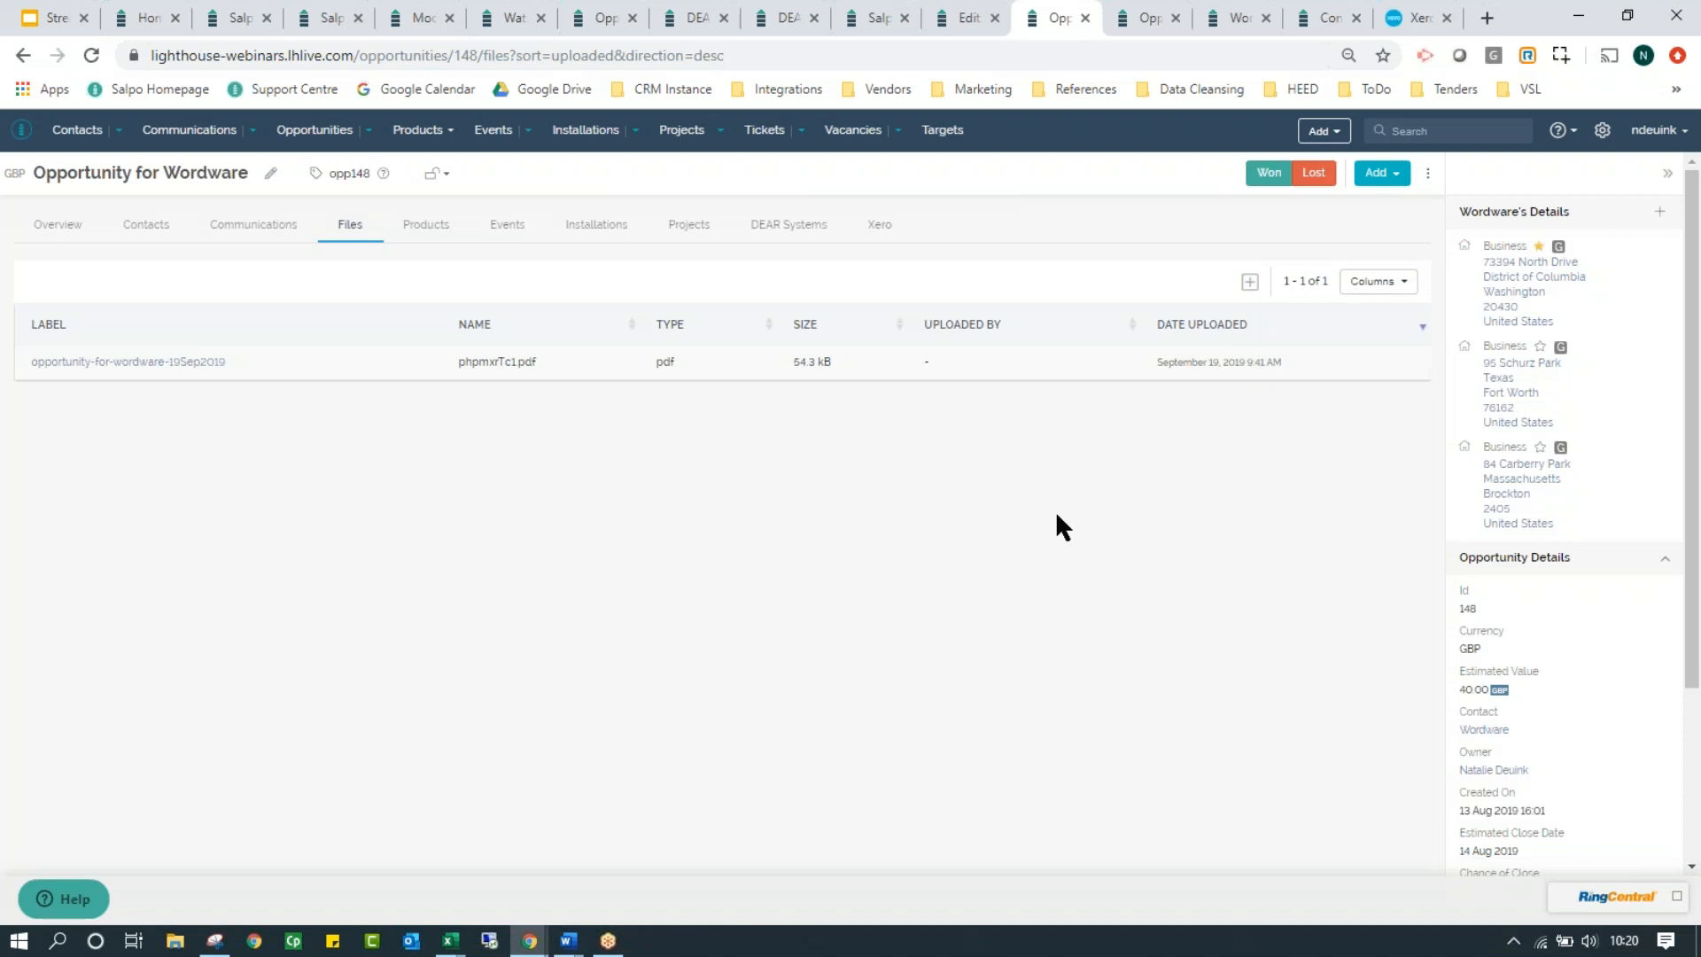
Review the Wordware opportunity's Xero invoices and the product lines offered for a new invoice, without creating it.
click(1128, 24)
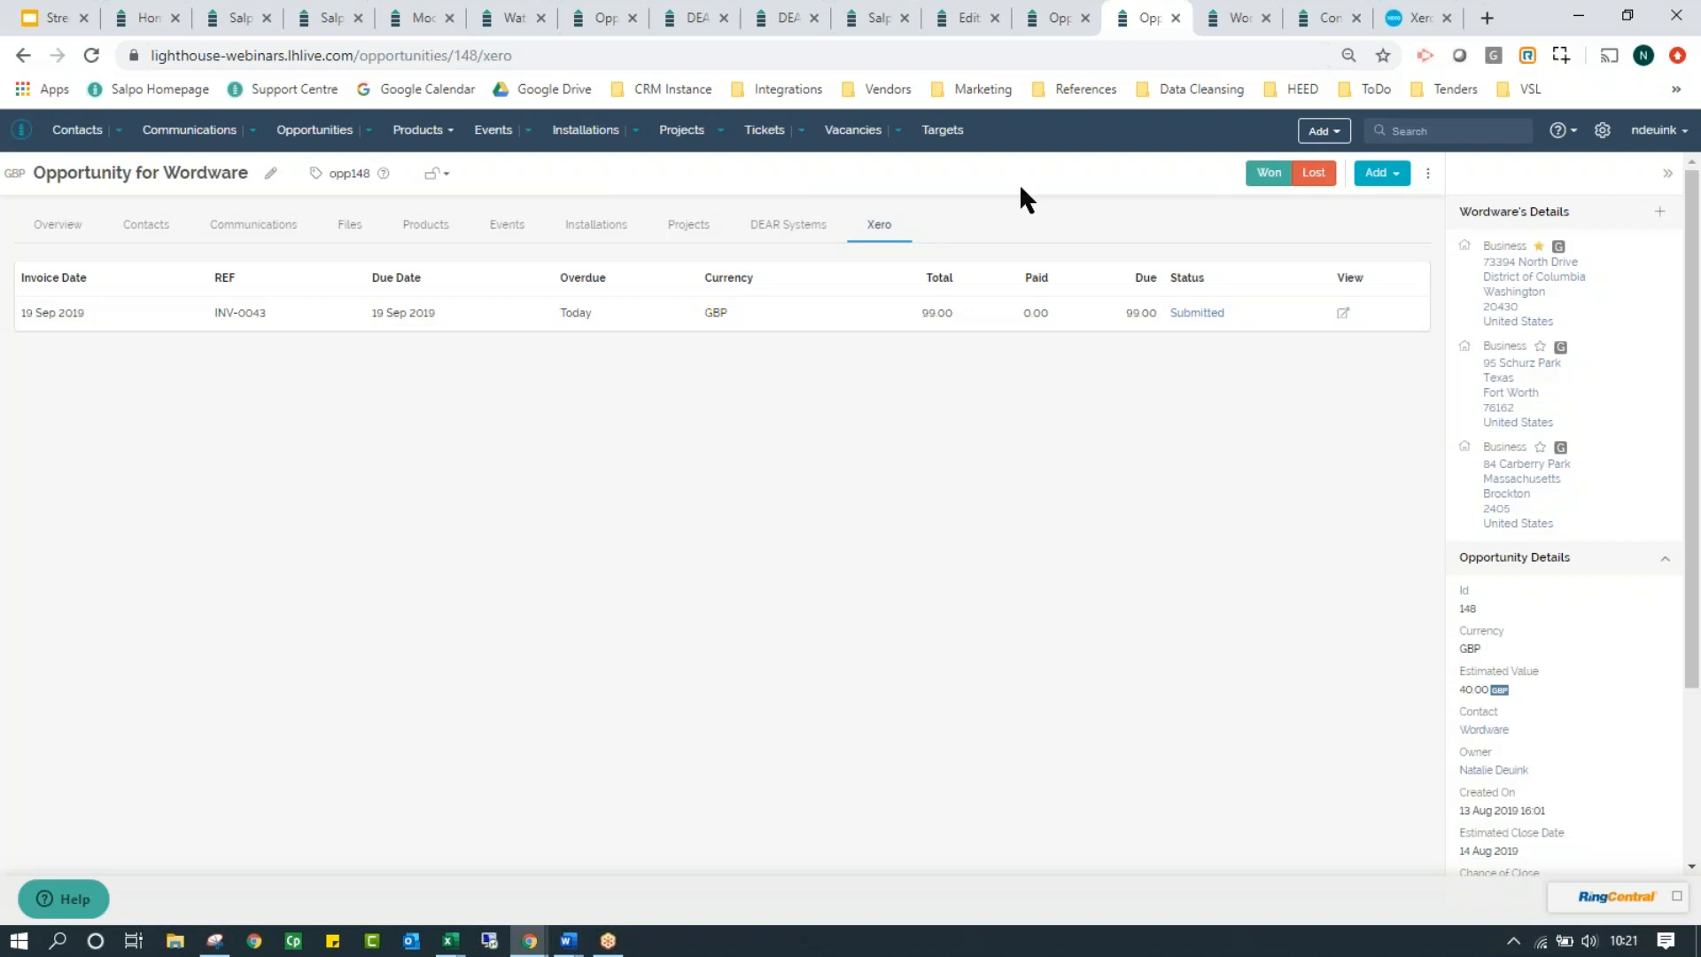
click(1378, 174)
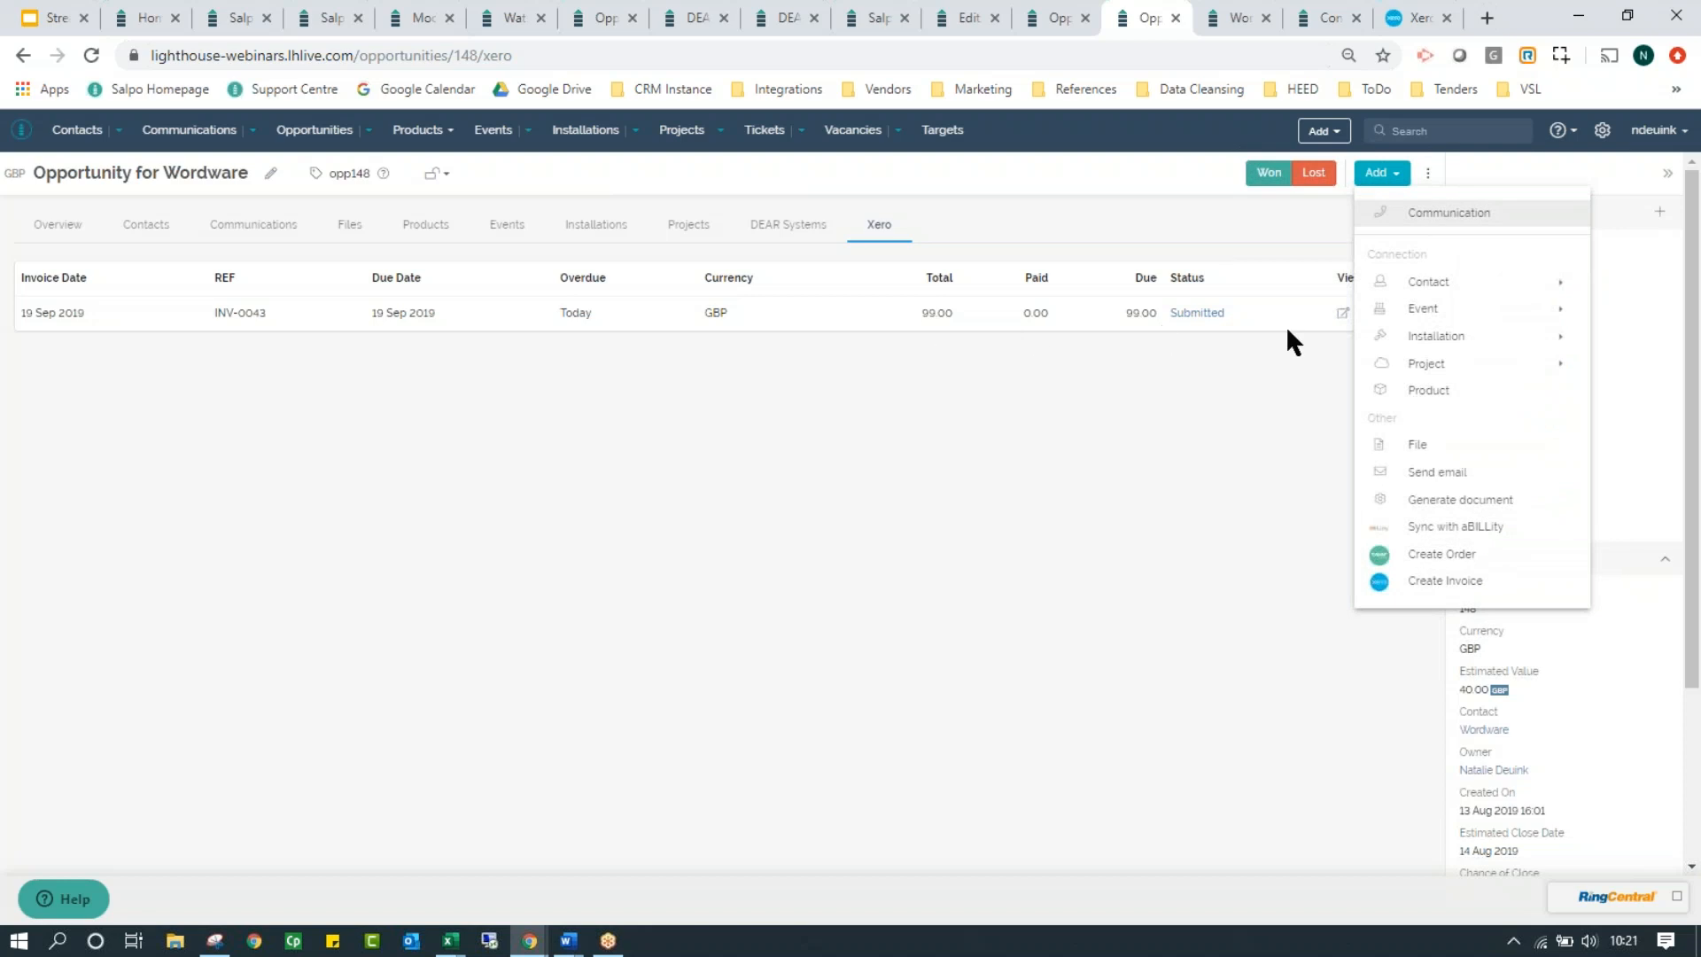
click(1473, 595)
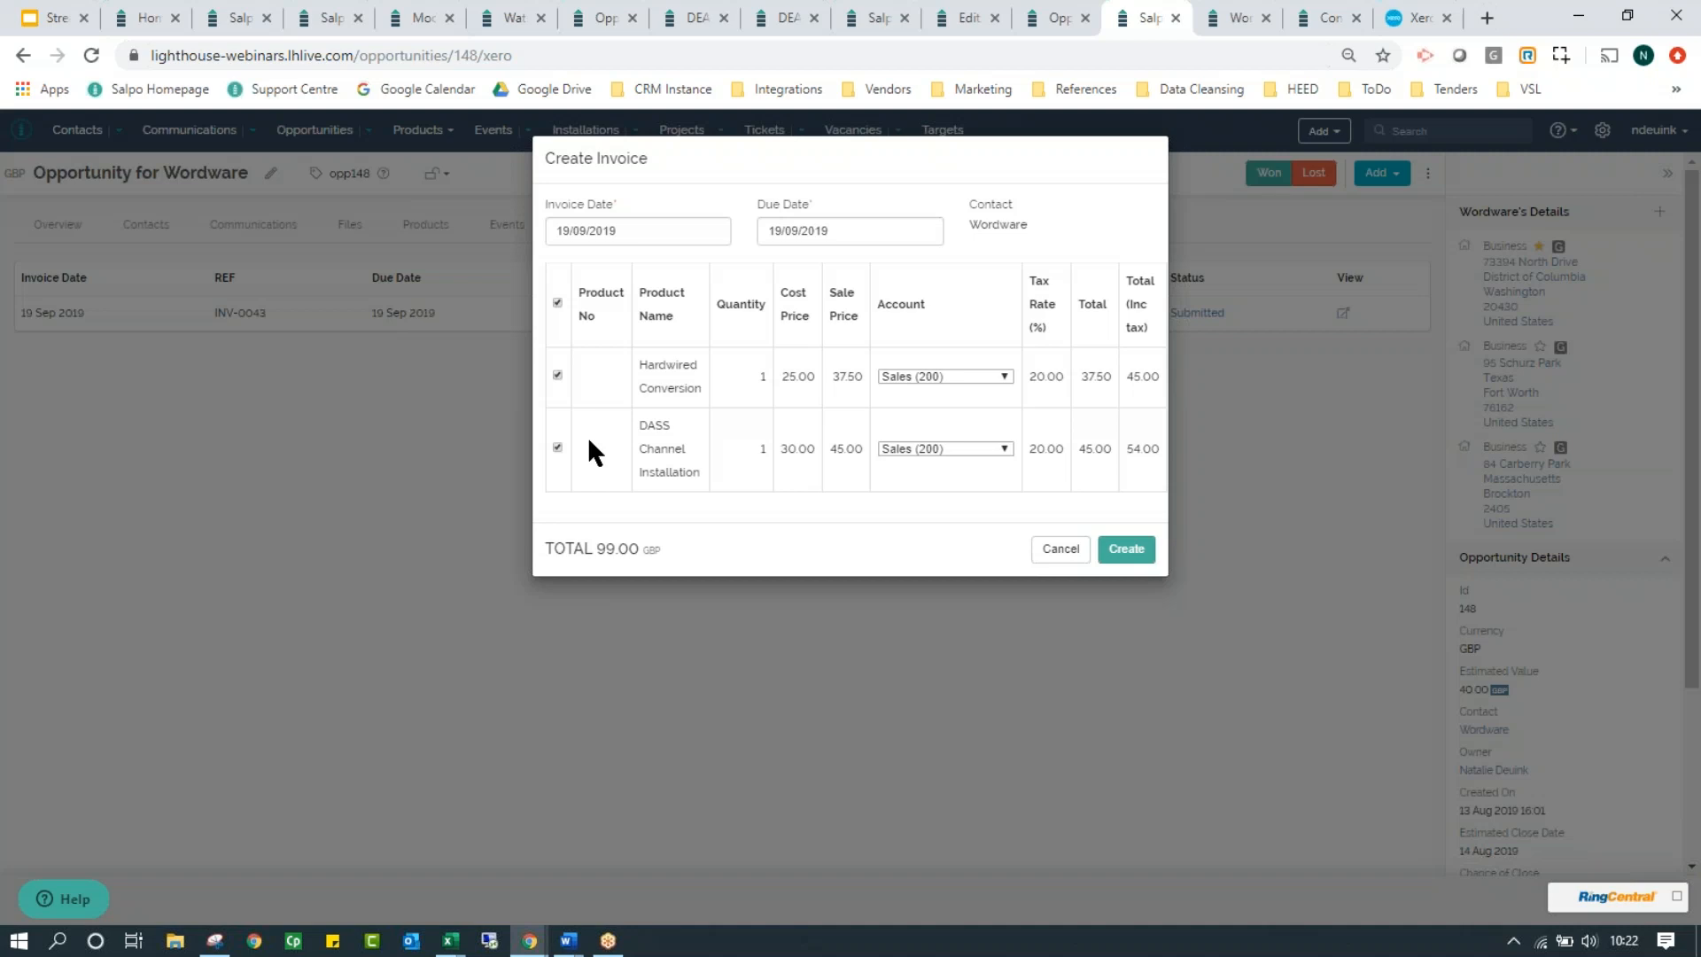
click(1058, 549)
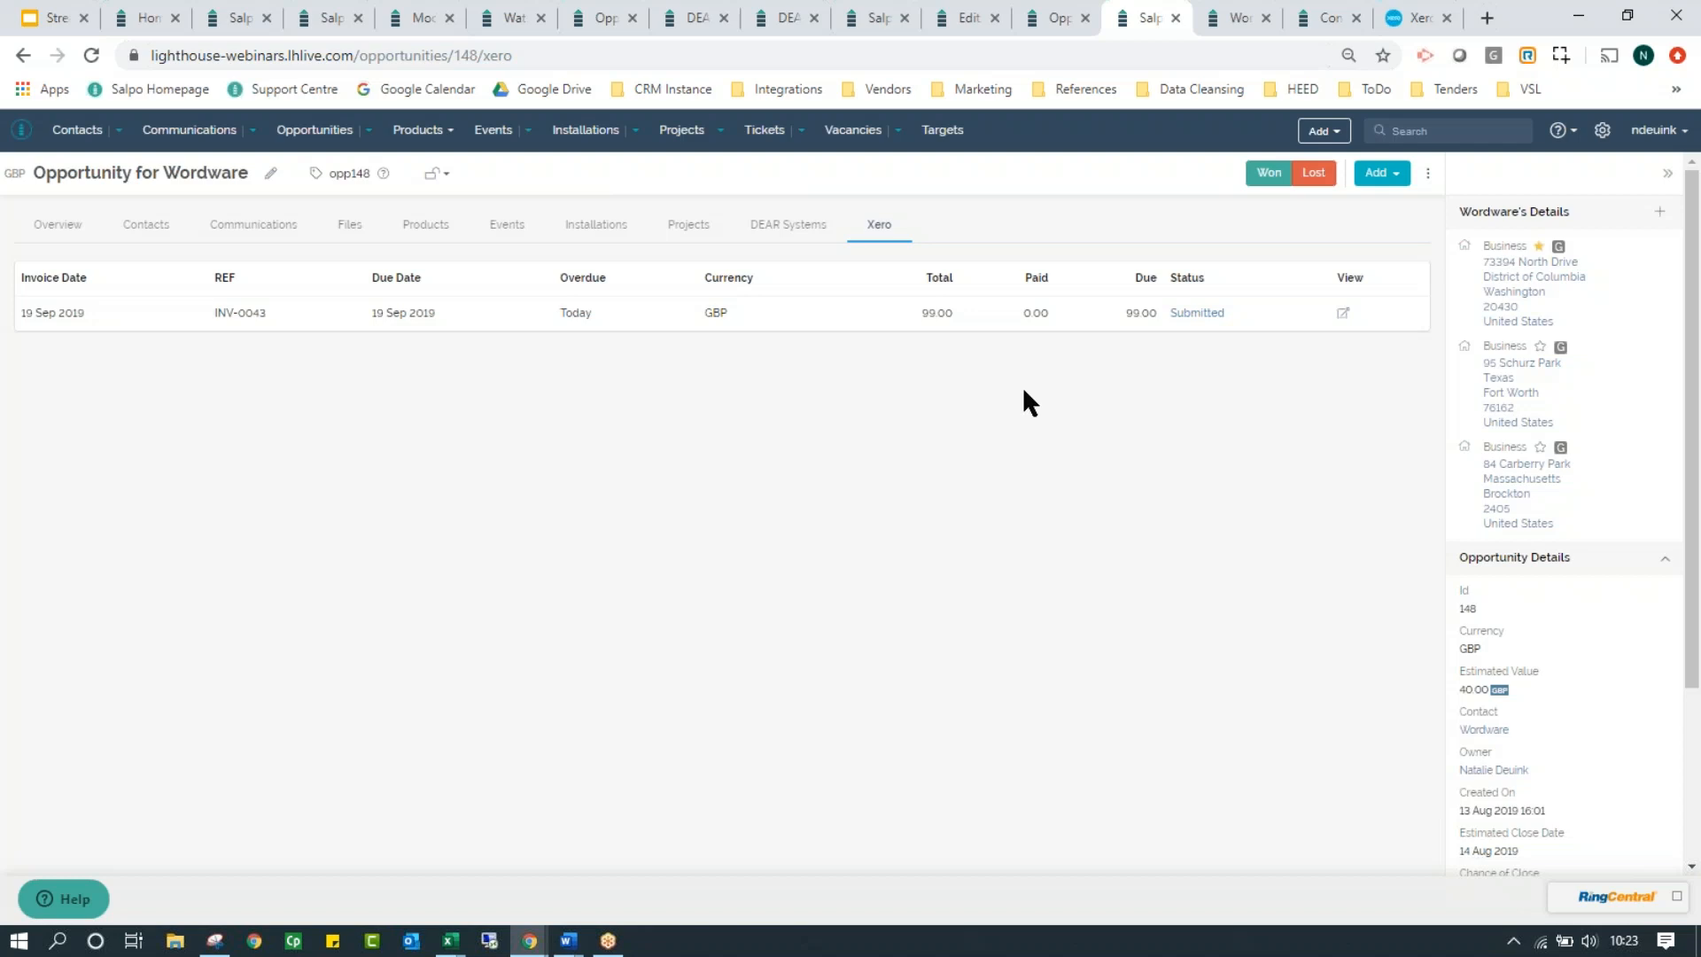
View the Wordware contact's Xero account balance, overdue amount and invoices.
click(1218, 22)
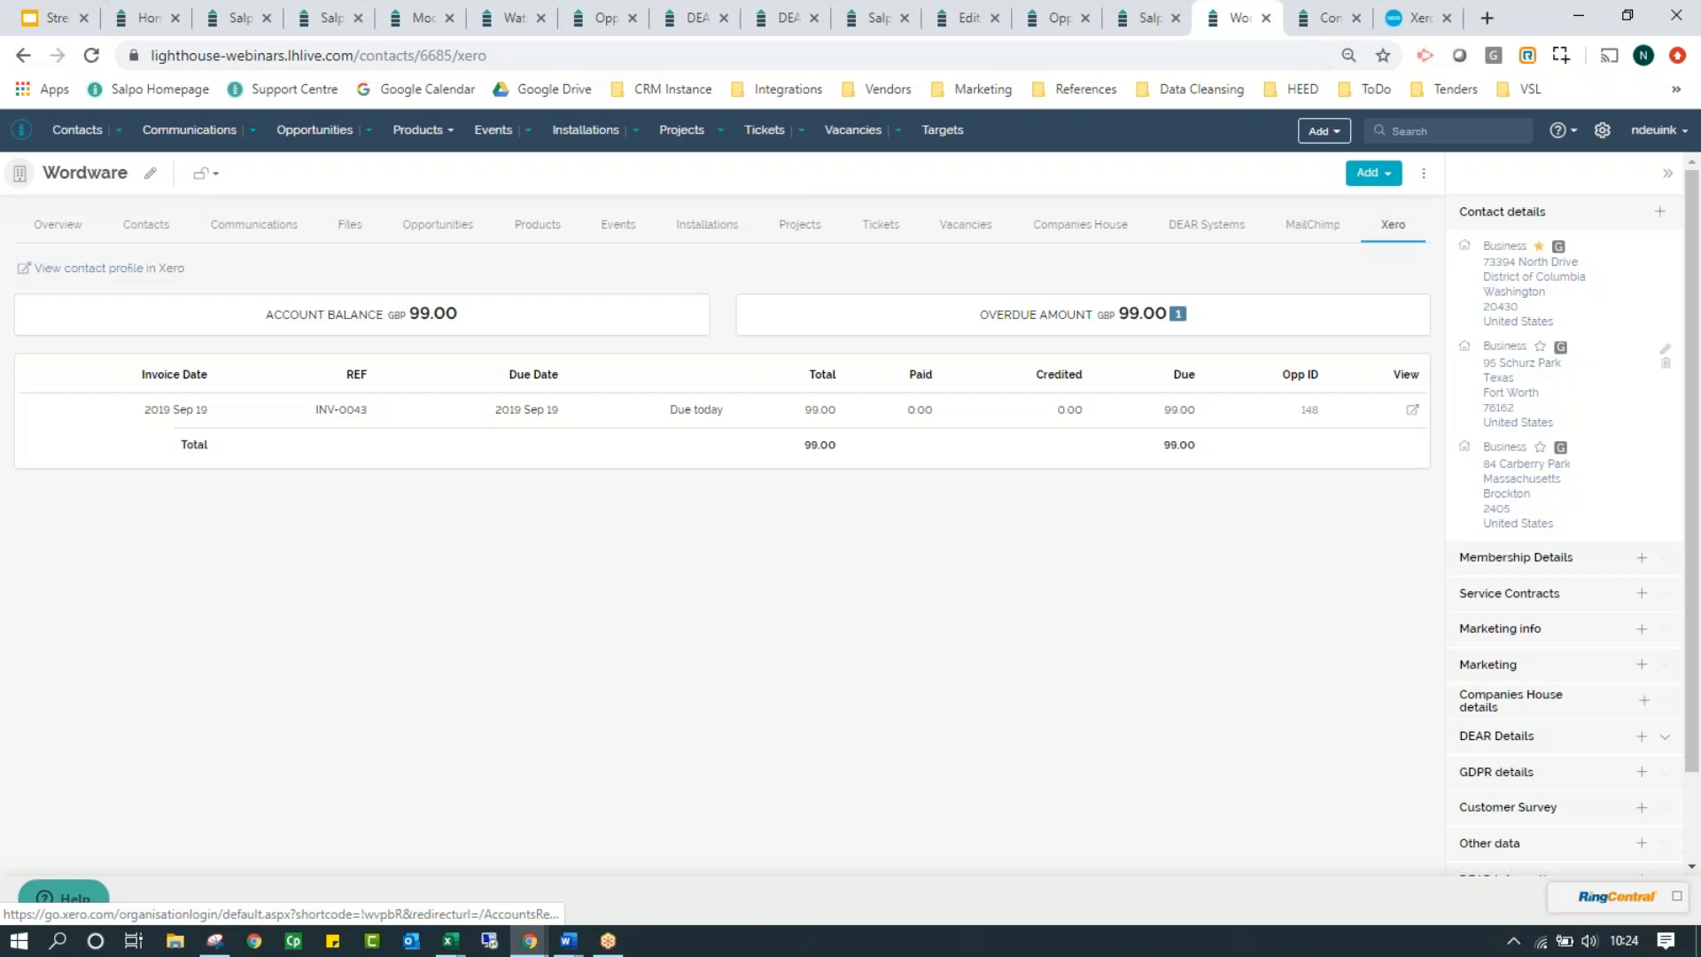
click(1539, 246)
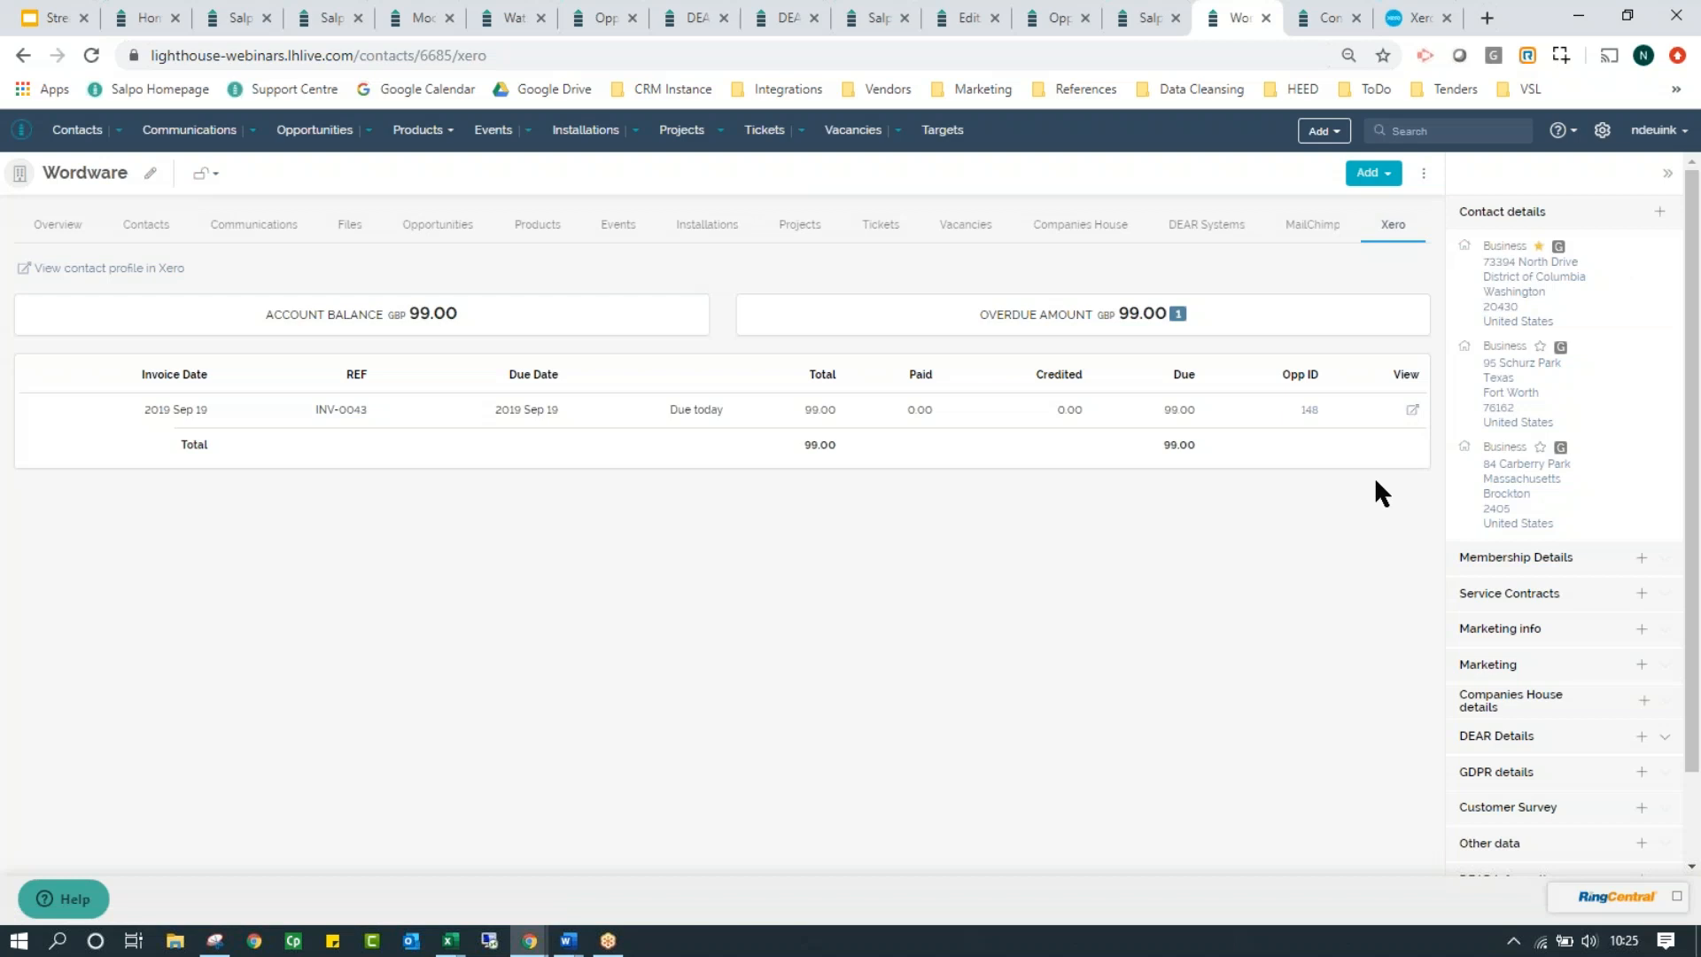
Examine the organisations list filtered by won opportunities, including the Close Date filter's range and NOT options.
click(1308, 25)
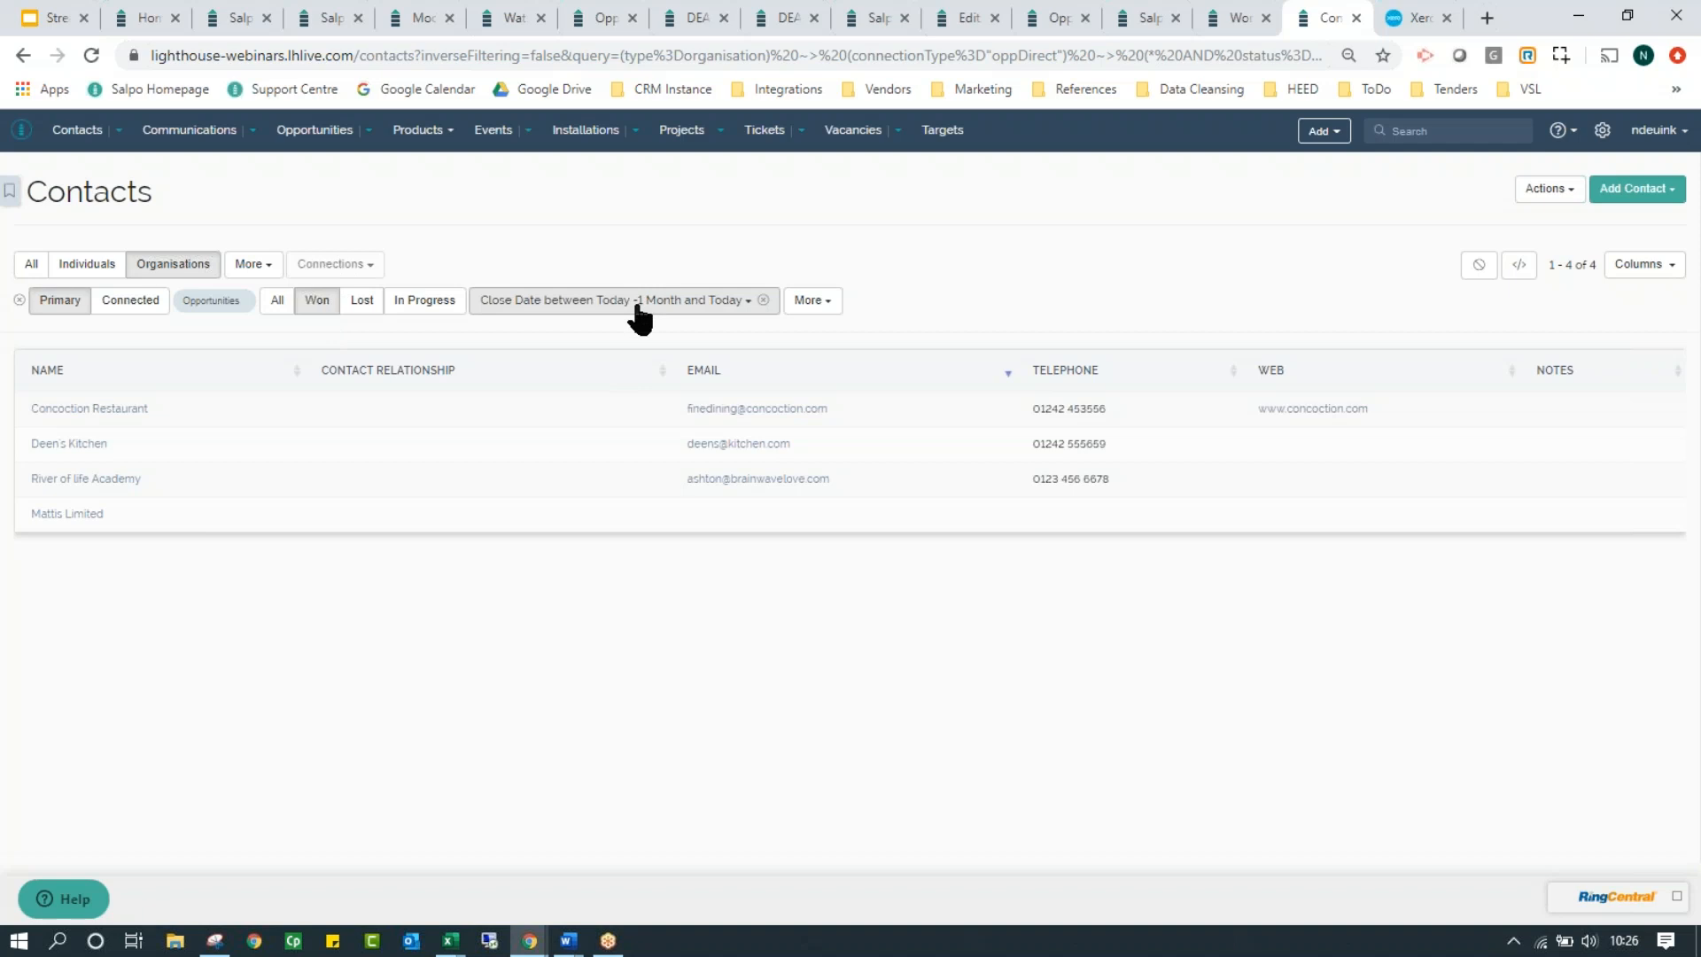
click(746, 303)
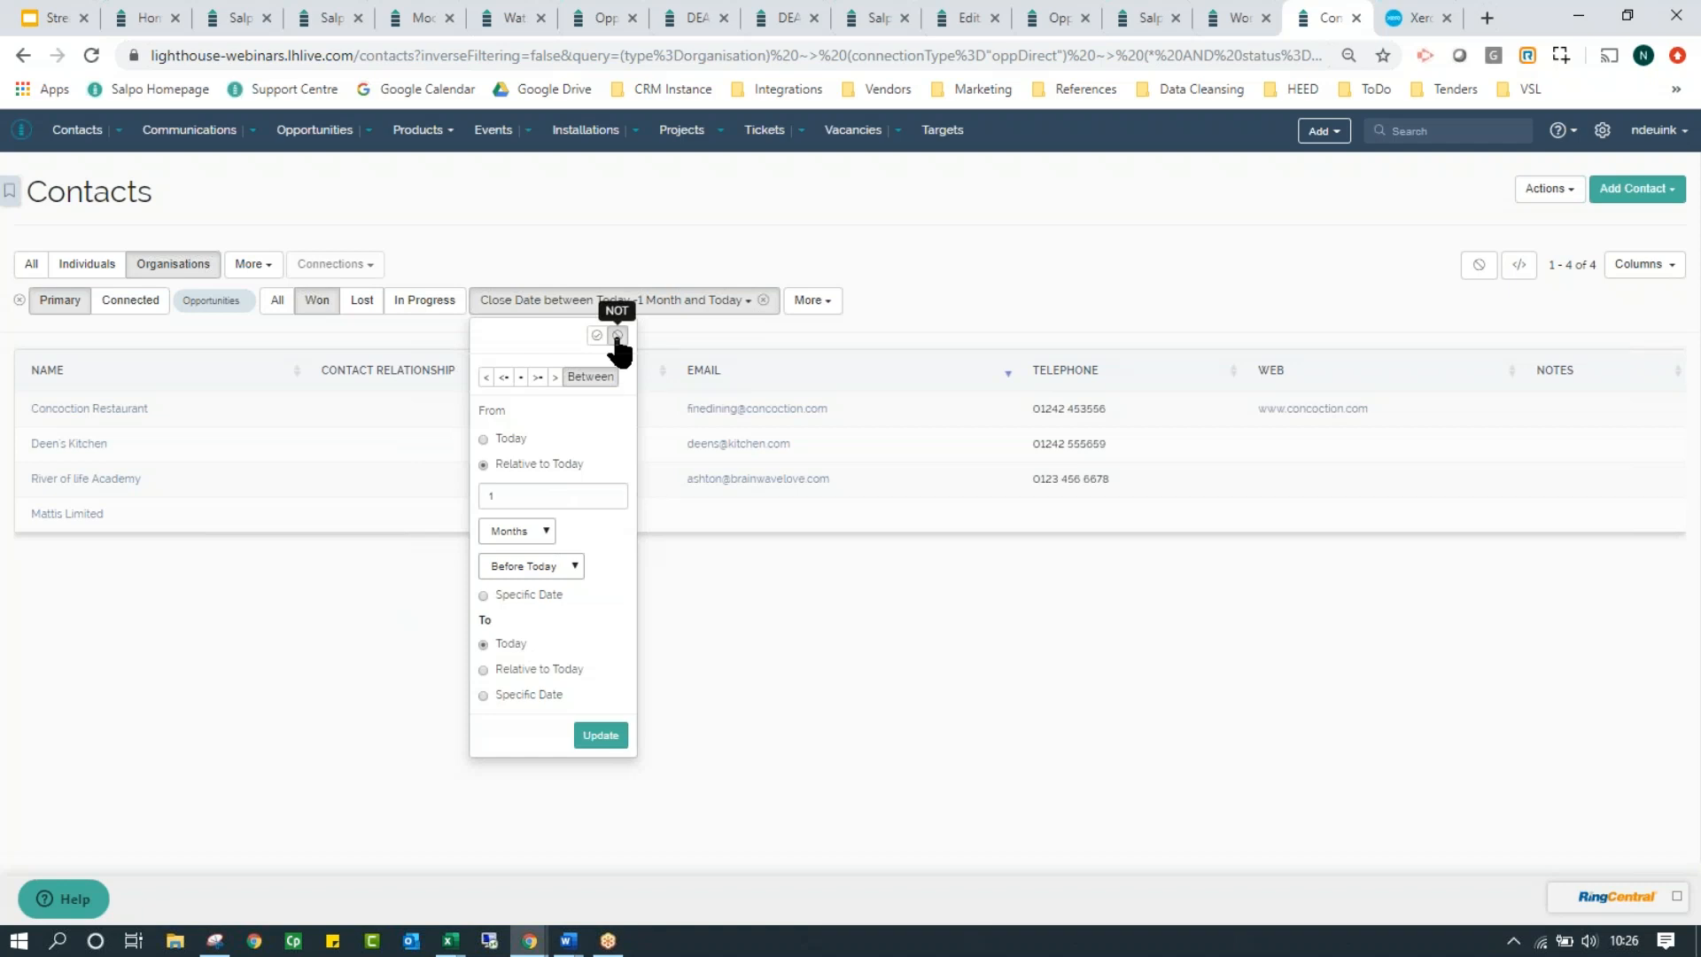
click(751, 223)
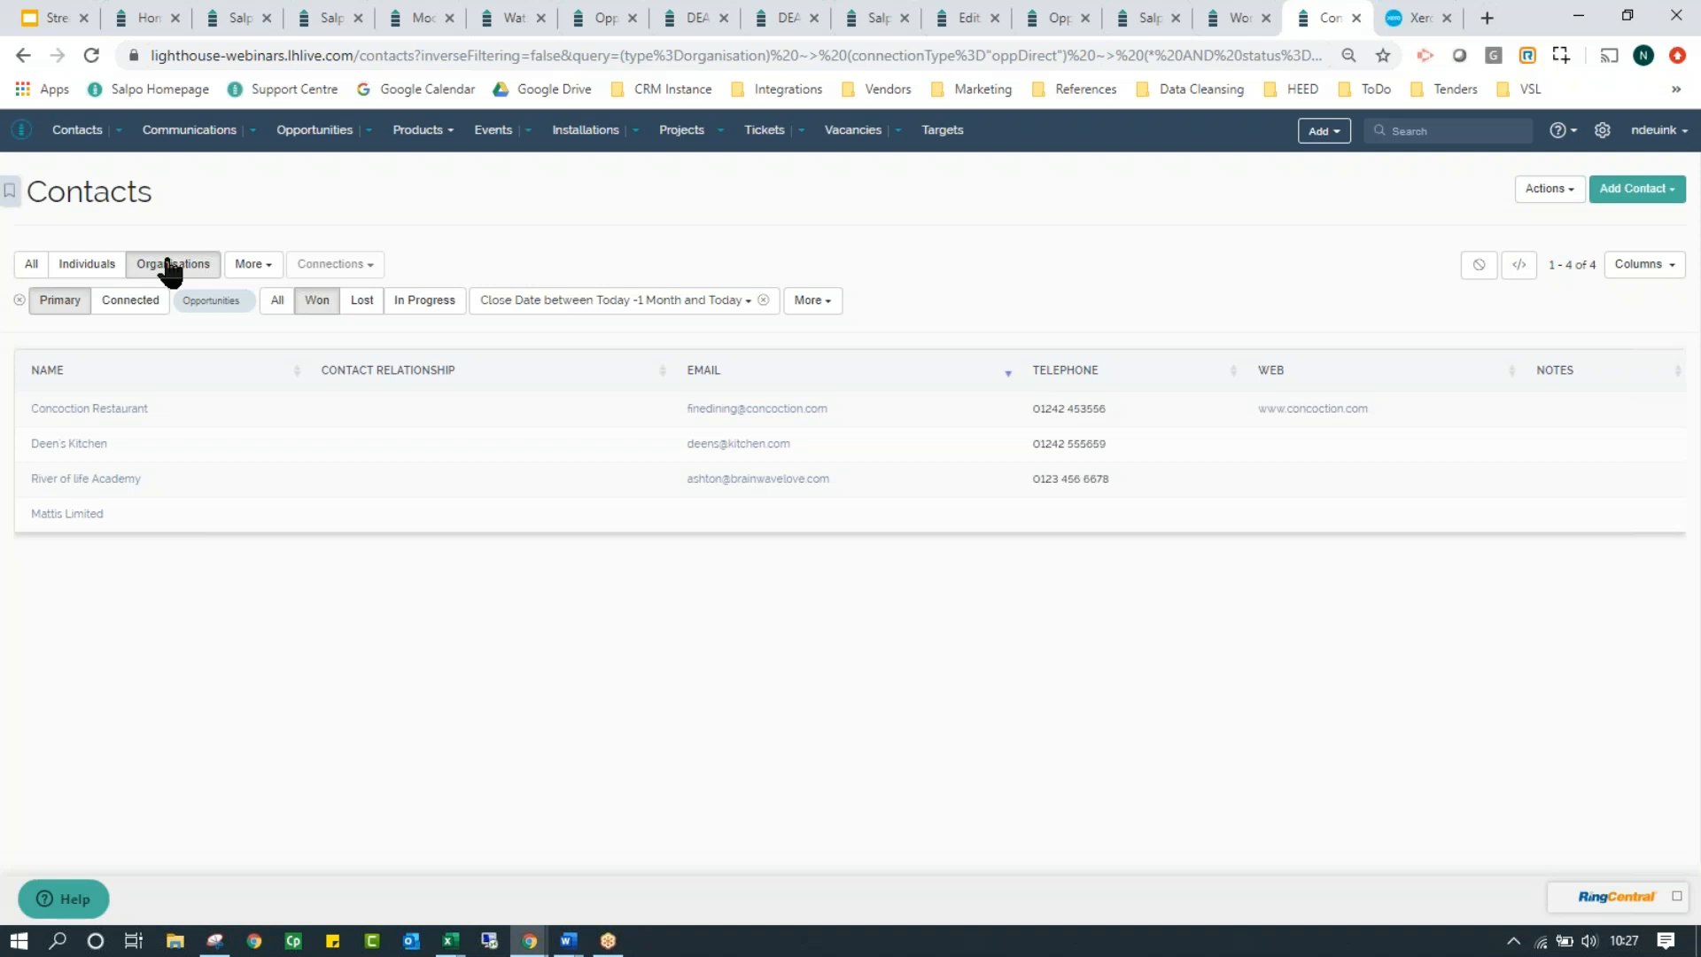
Remove the opportunities filter from the organisations list and review the available connection types, including the product ones.
click(19, 299)
click(371, 272)
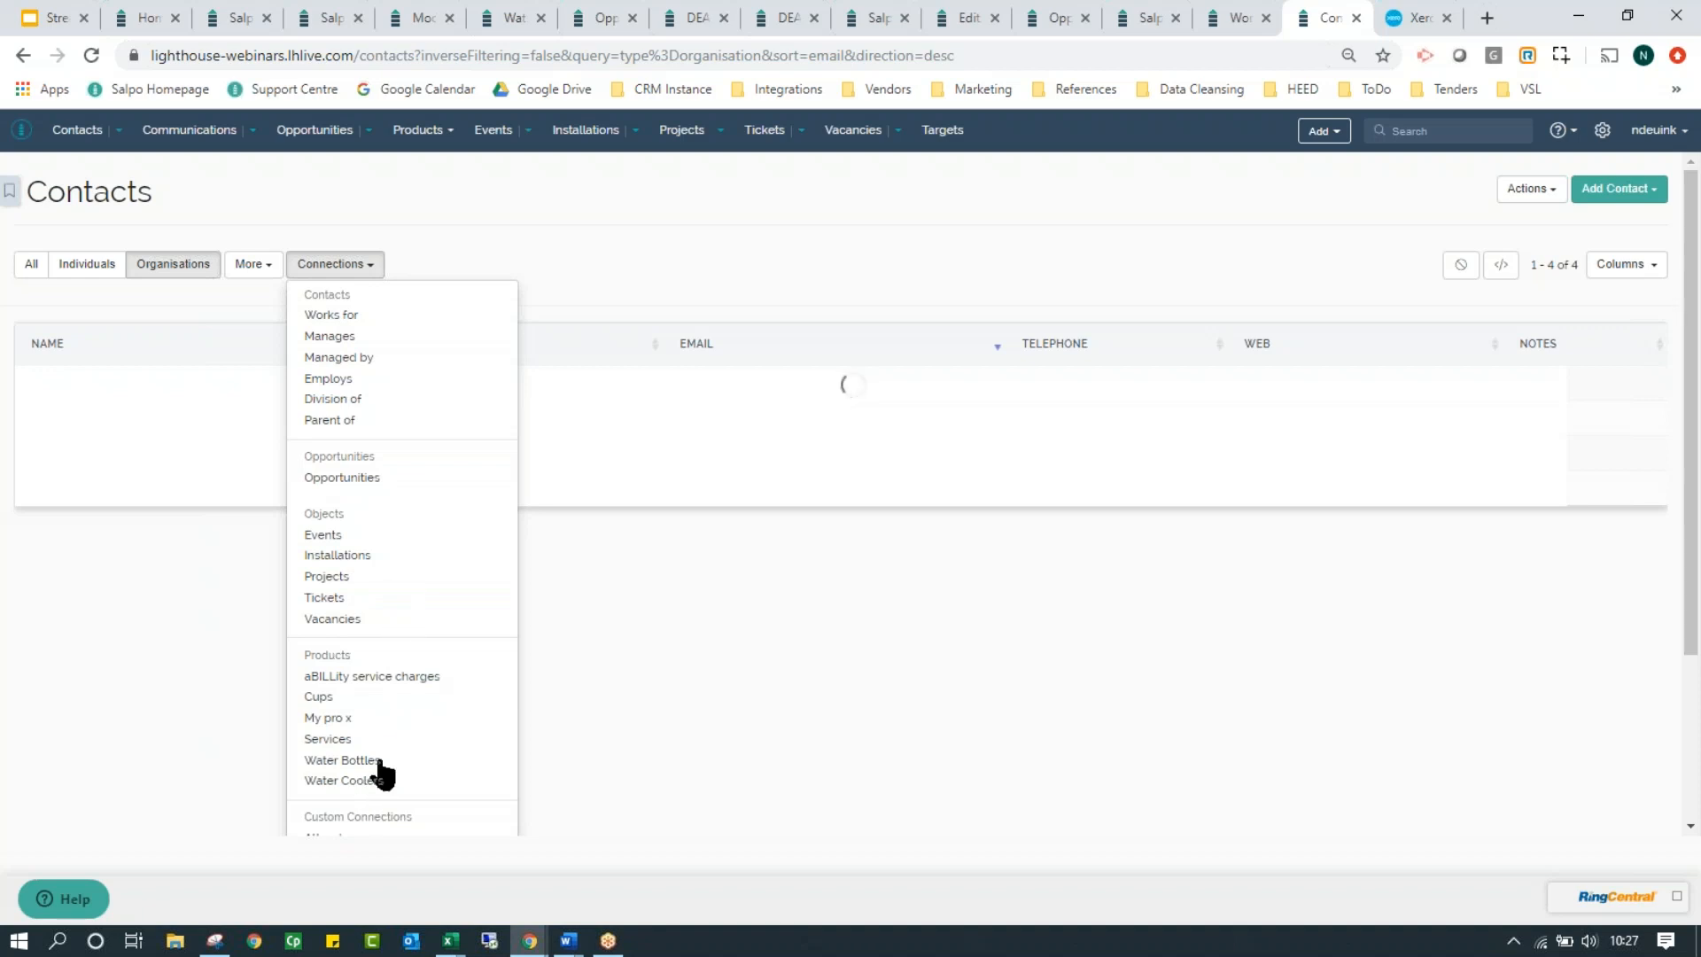
scroll(383, 779, down, 1)
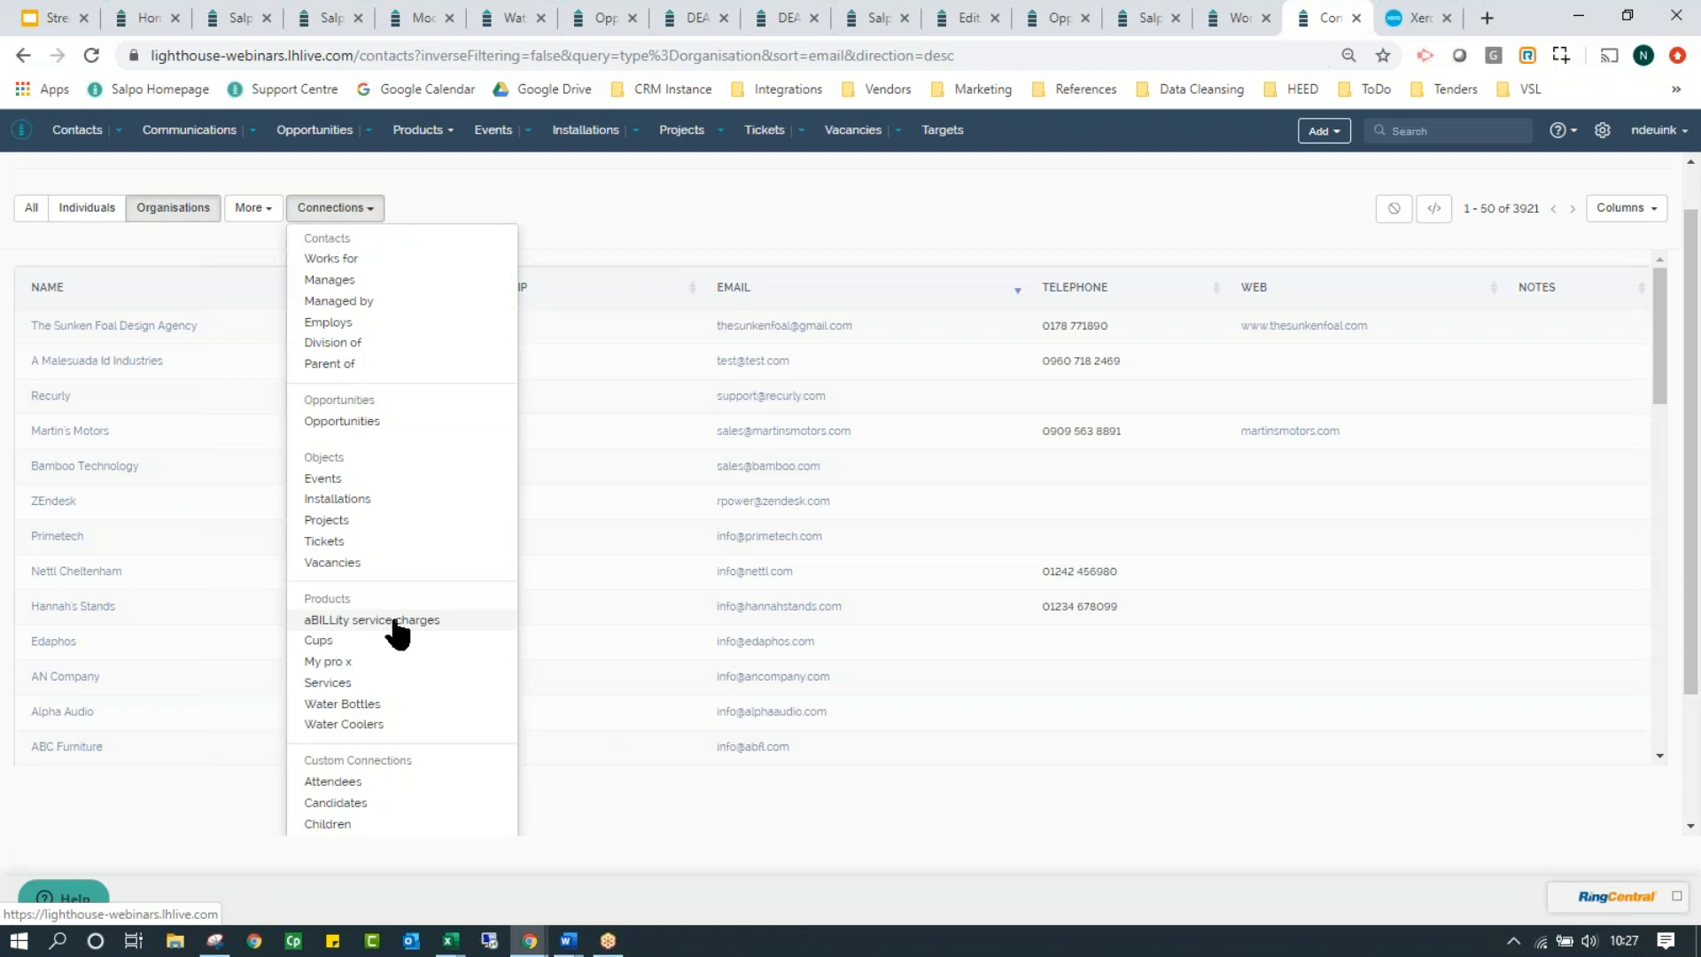
click(772, 220)
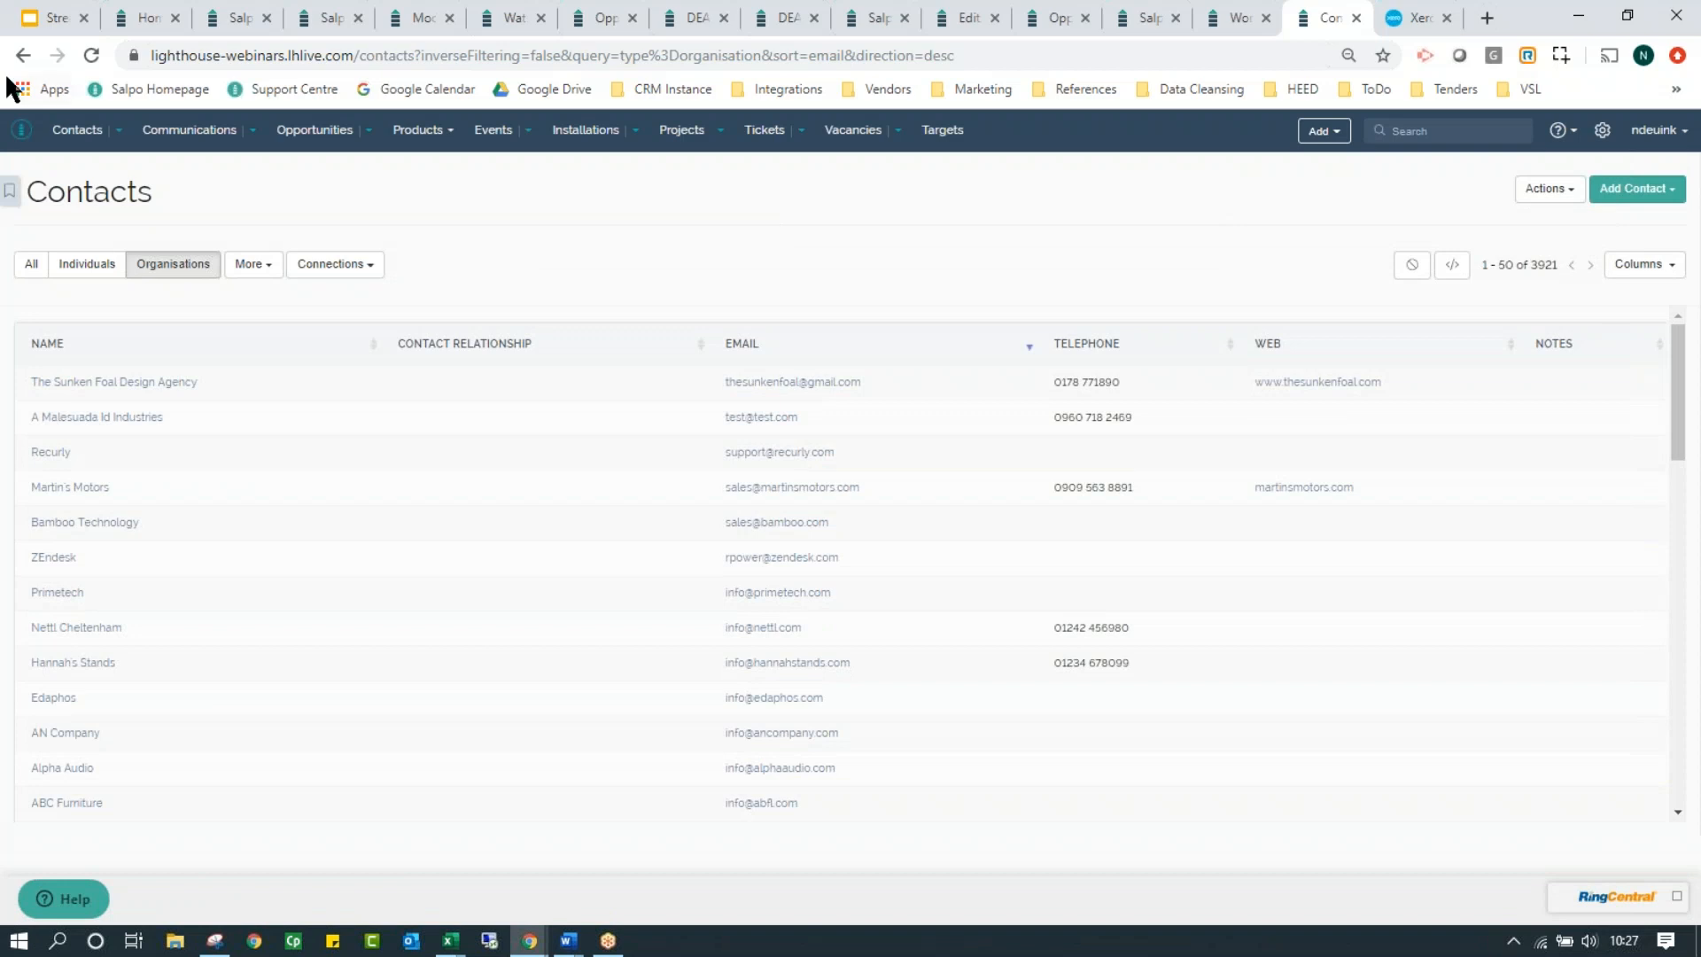
Switch to the Streamline Your Product Management presentation in Google Slides and present the Feedback and Support slide full screen.
click(38, 14)
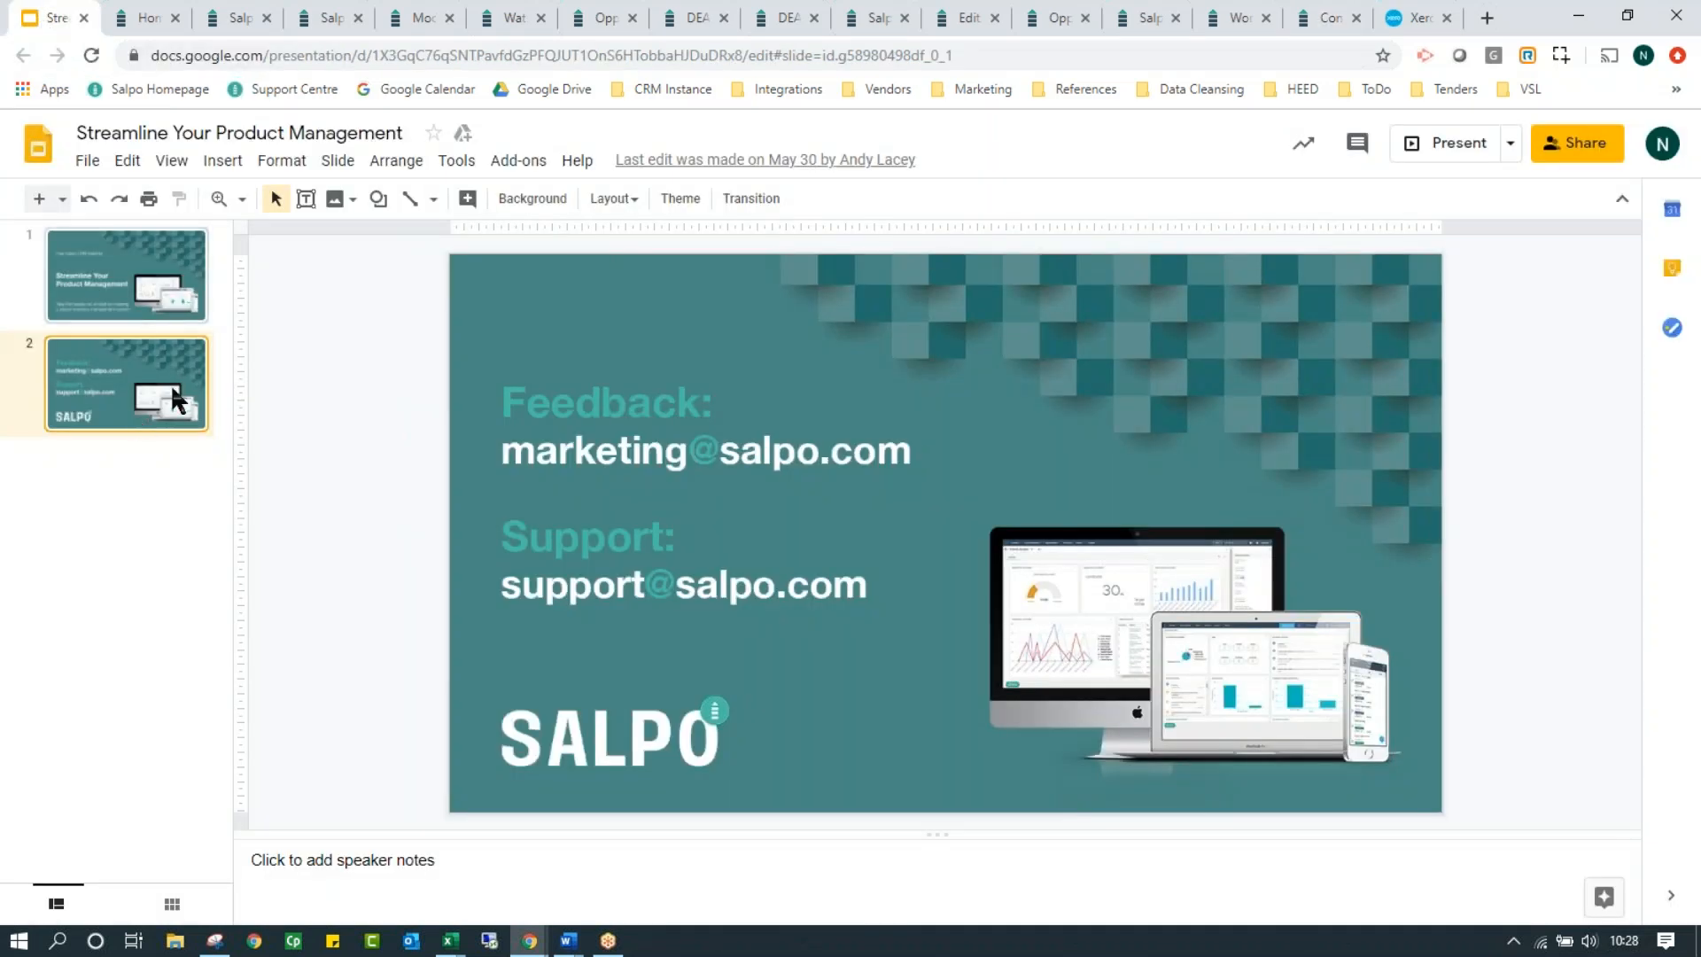
click(1445, 160)
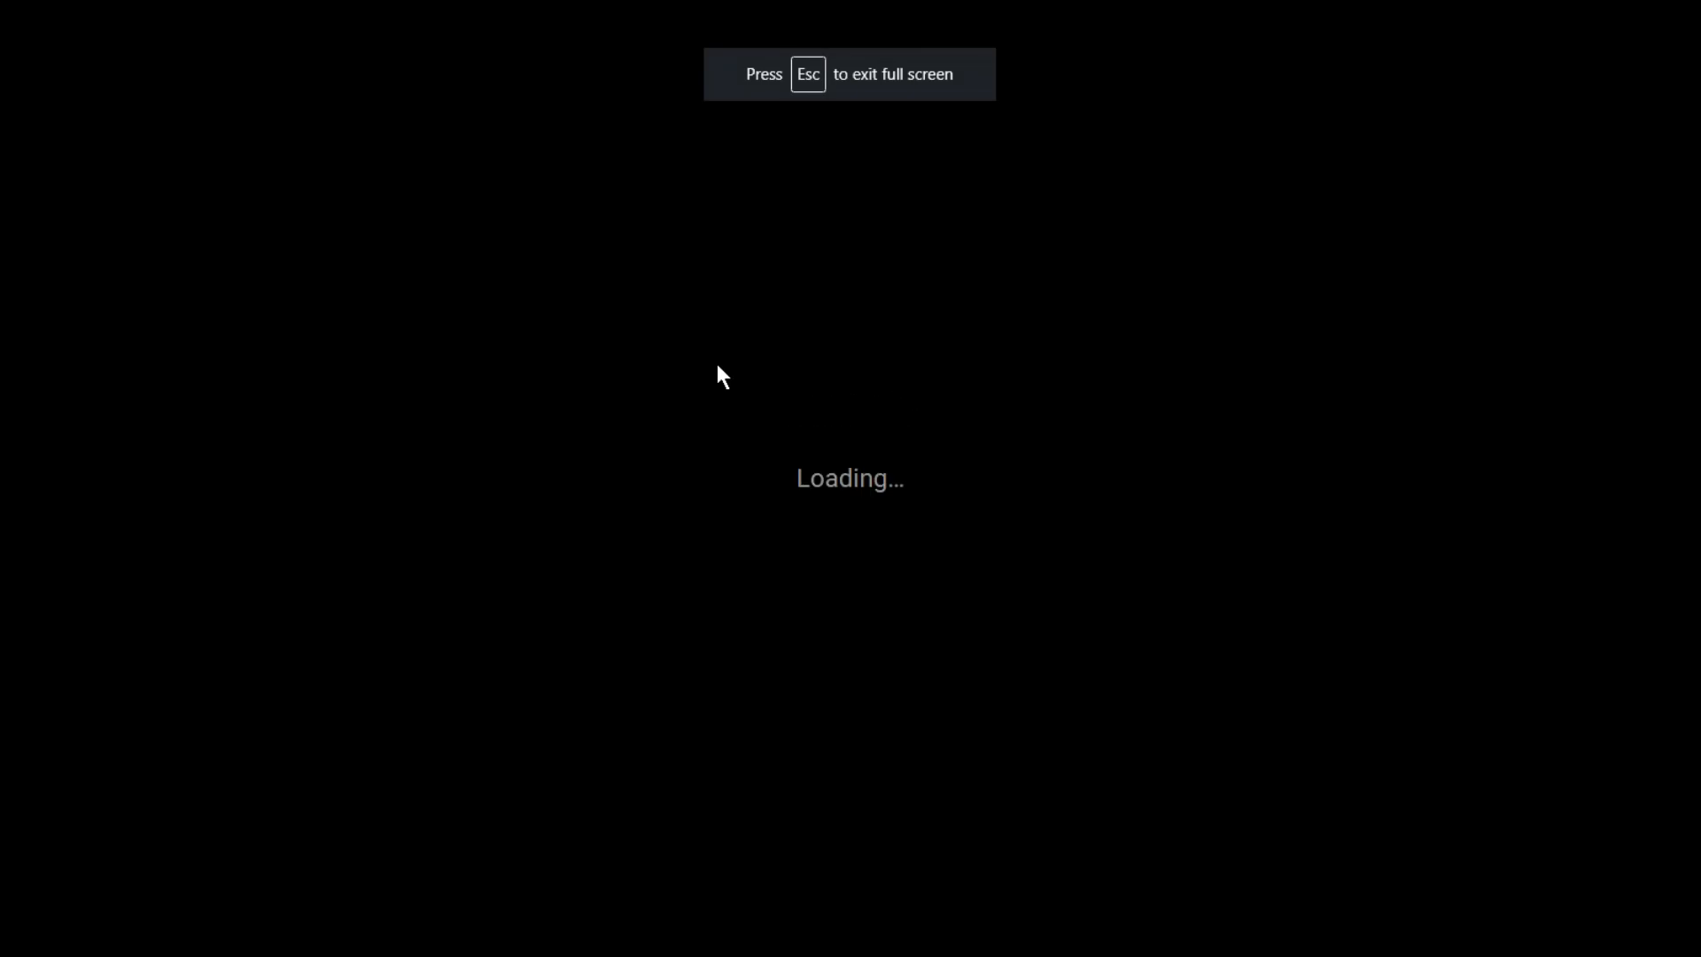